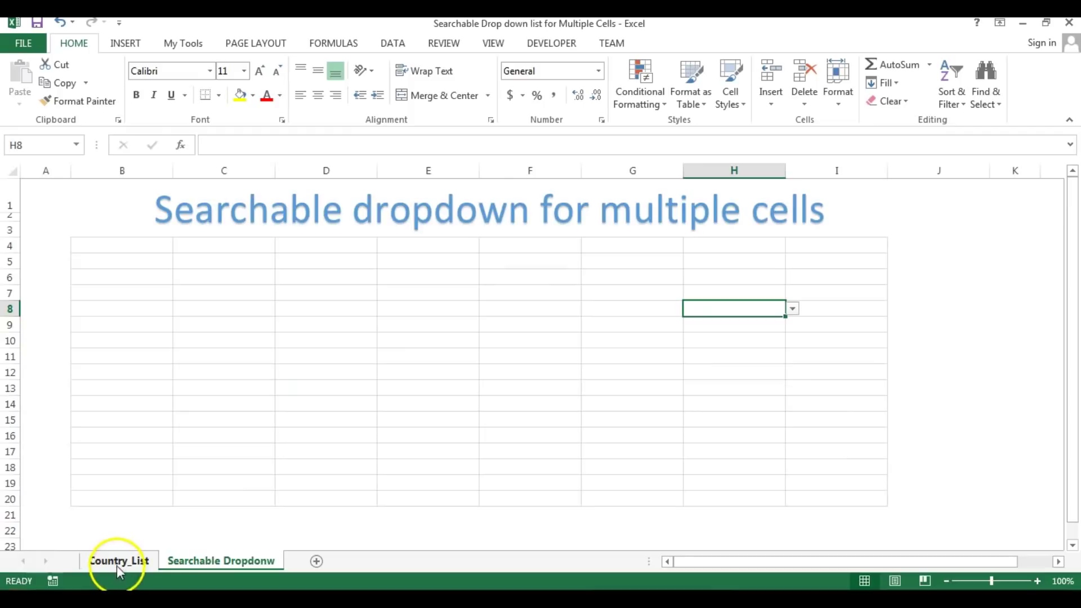
Review the country names in the Country_List sheet.
click(136, 566)
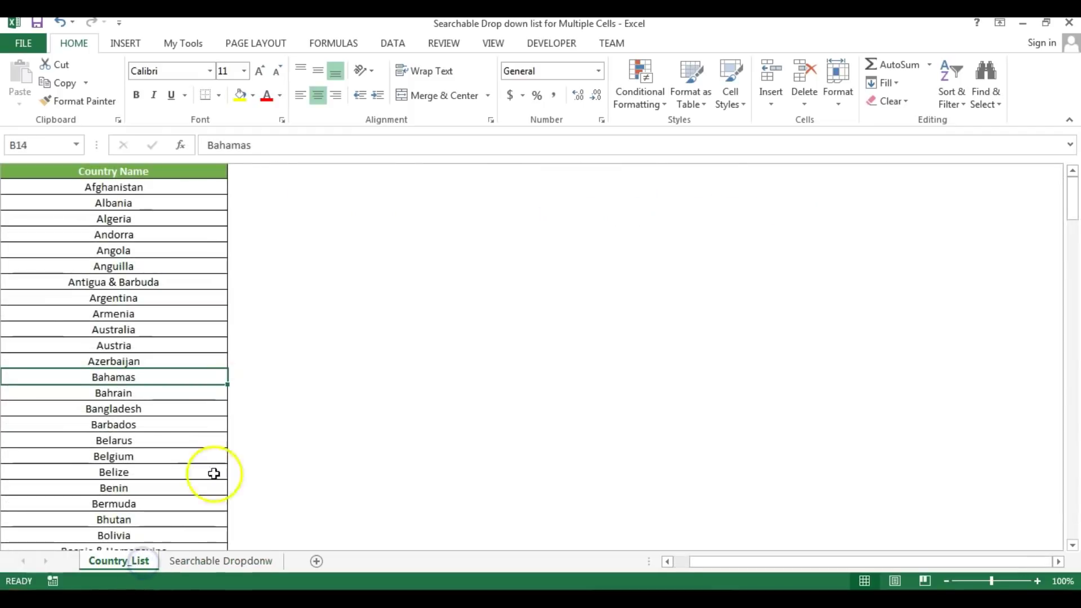
drag(188, 188, 169, 486)
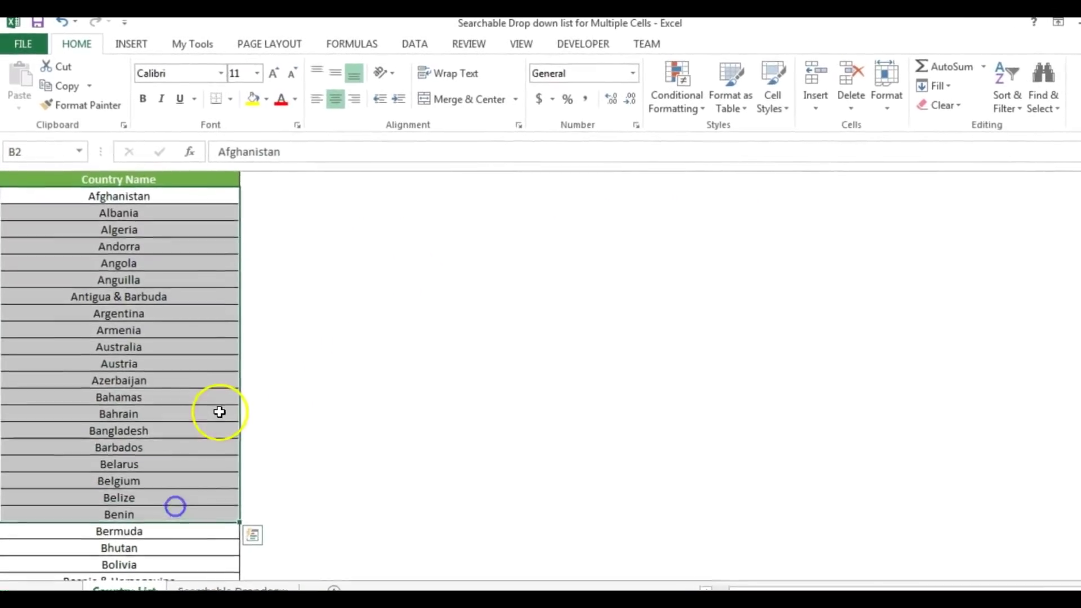
scroll(207, 390, down, 4)
scroll(221, 415, down, 8)
scroll(221, 415, up, 12)
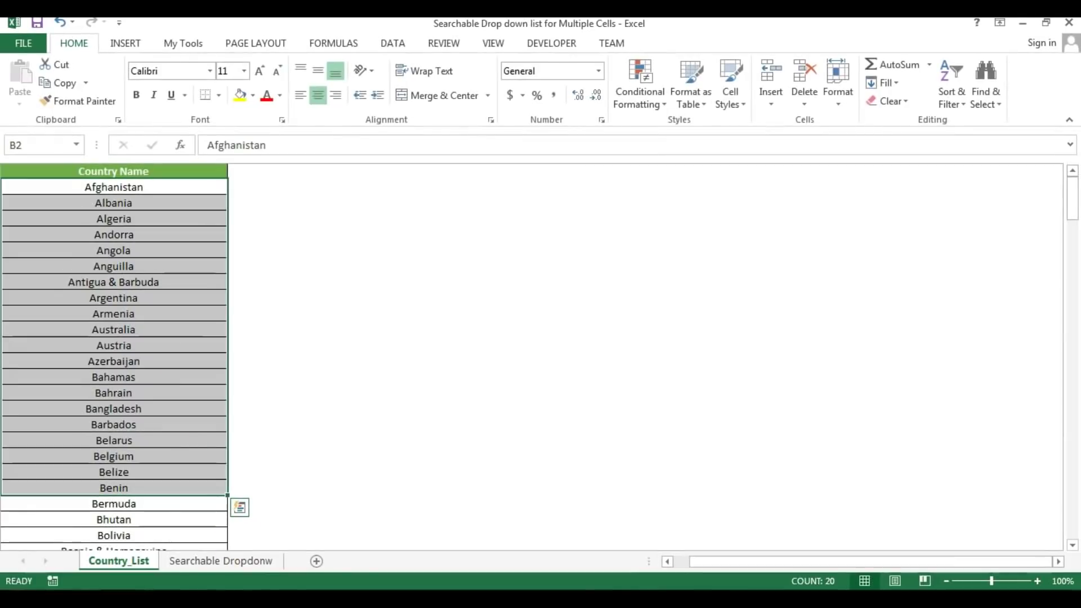
Examine the full country dropdown in several cells of the Searchable Dropdonw sheet, such as B4, D9 and I14.
click(219, 565)
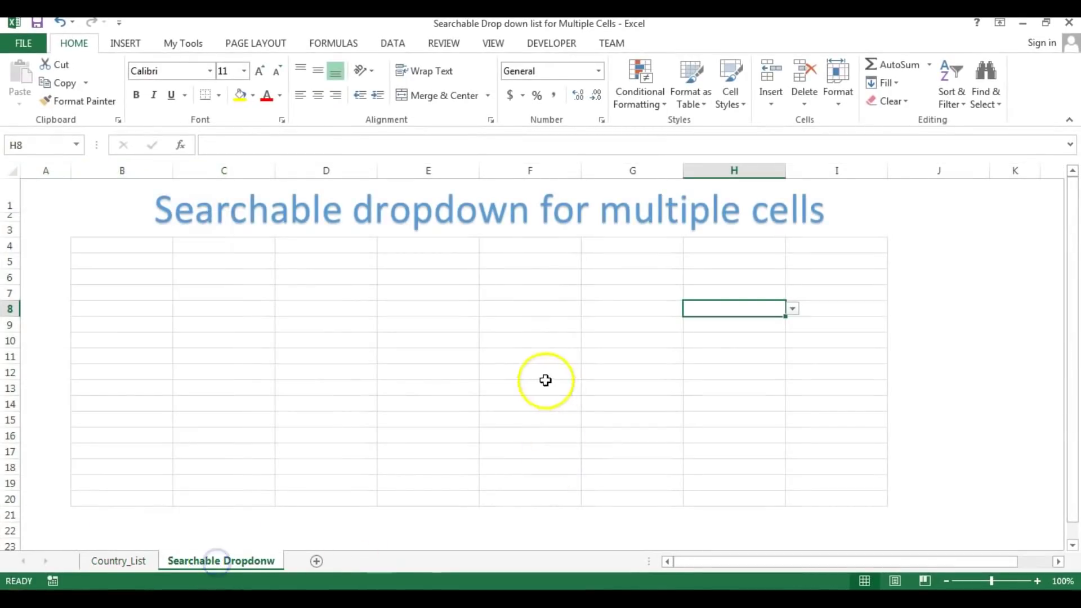
click(168, 260)
click(142, 243)
click(143, 257)
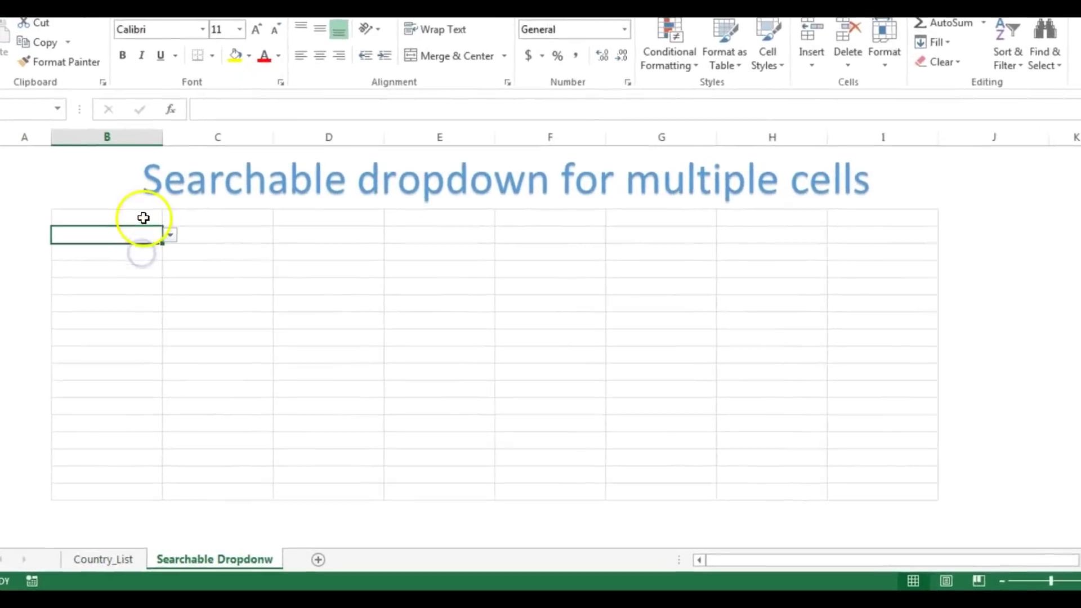
click(150, 163)
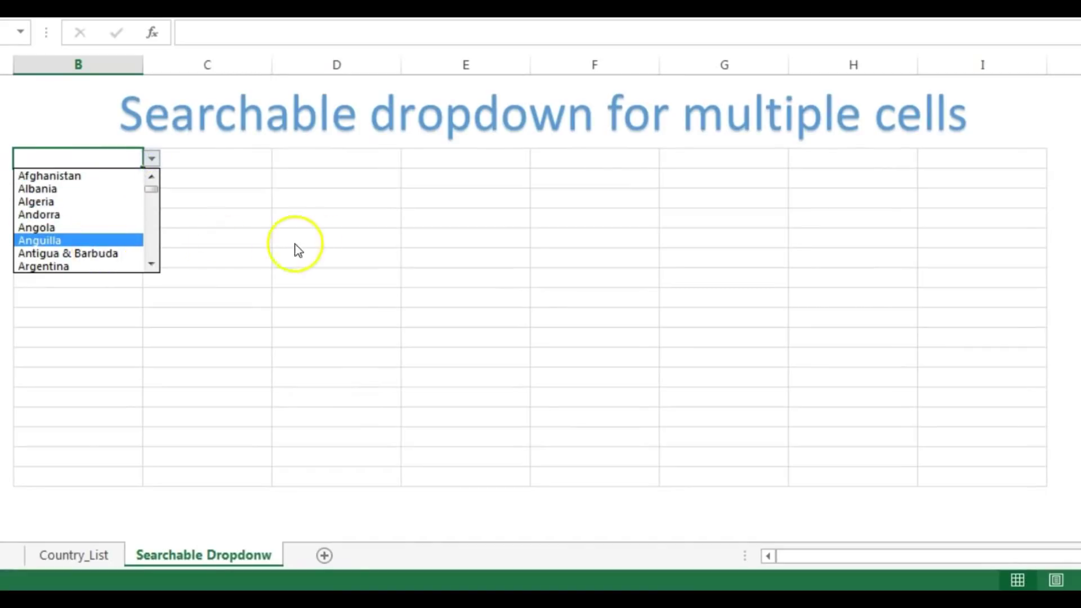
click(322, 248)
click(386, 260)
click(410, 257)
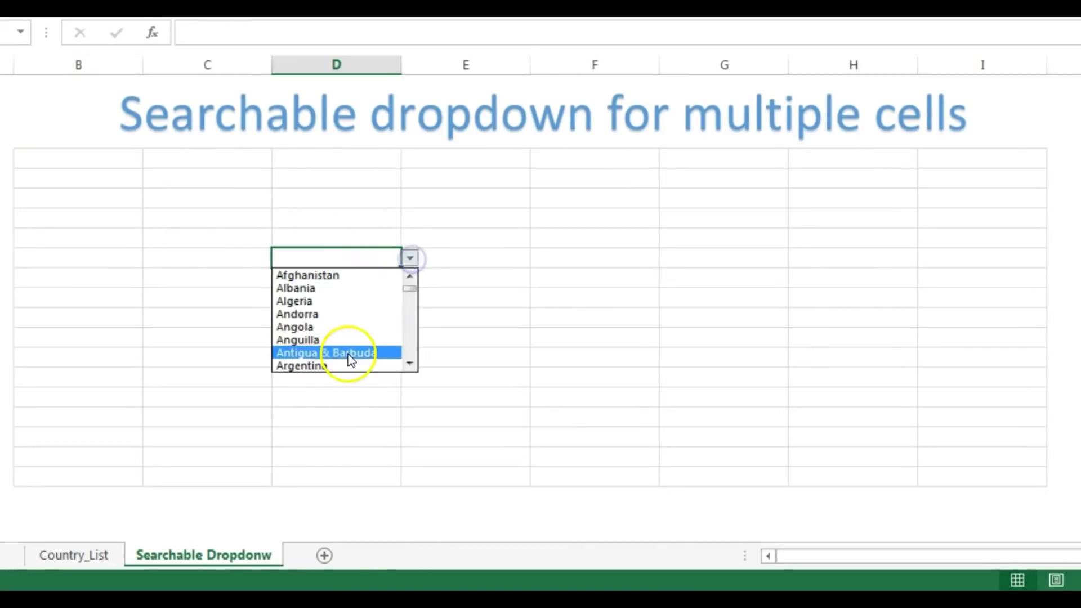
click(724, 324)
click(983, 358)
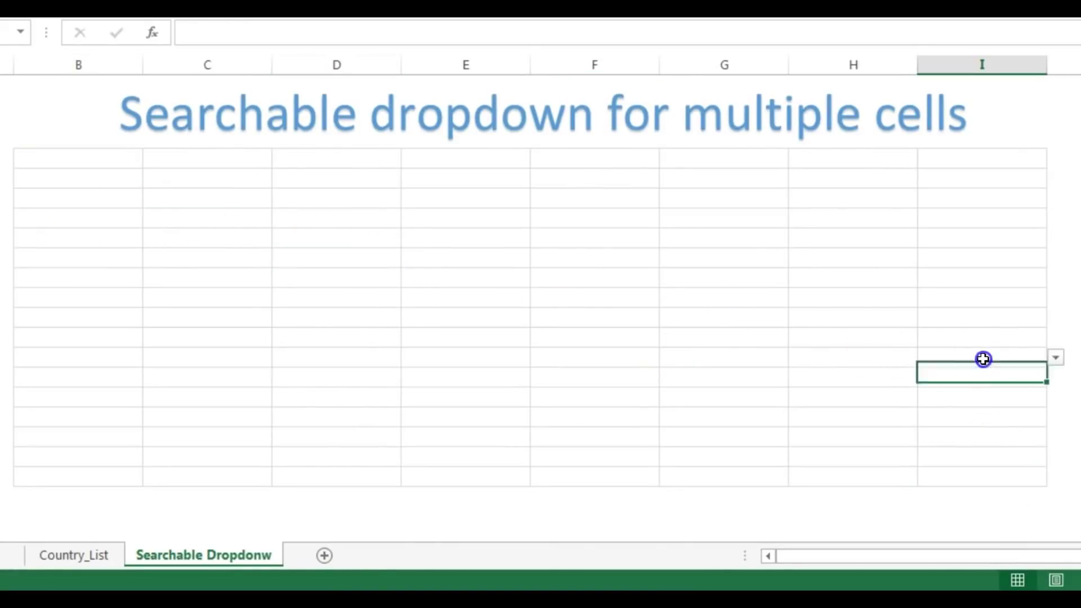
click(1056, 358)
click(507, 348)
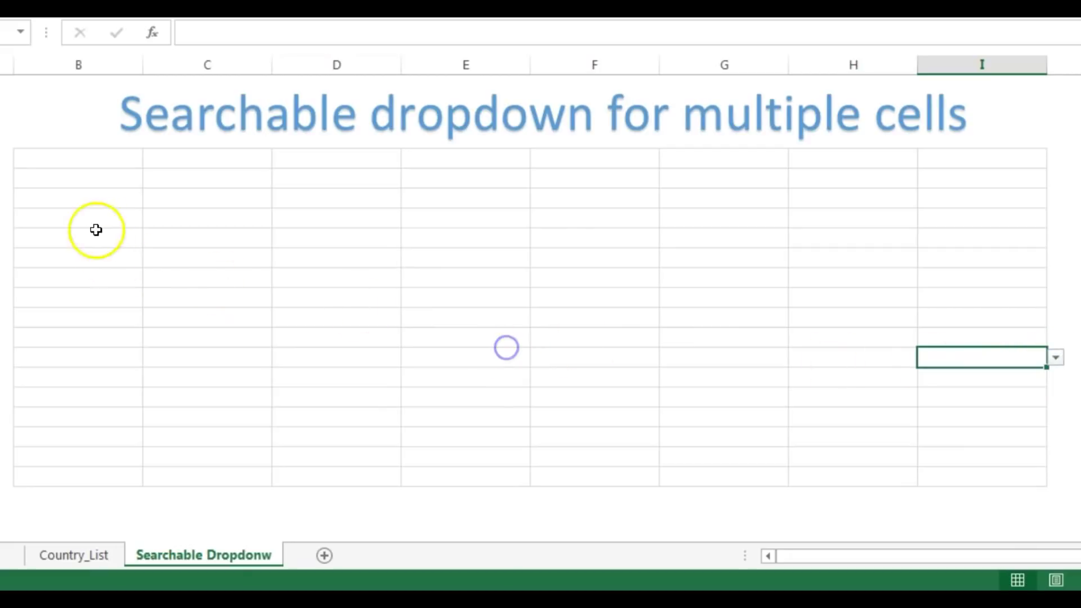
Enter "af" in cell B7 and open its dropdown to list the matching countries.
click(95, 223)
click(152, 219)
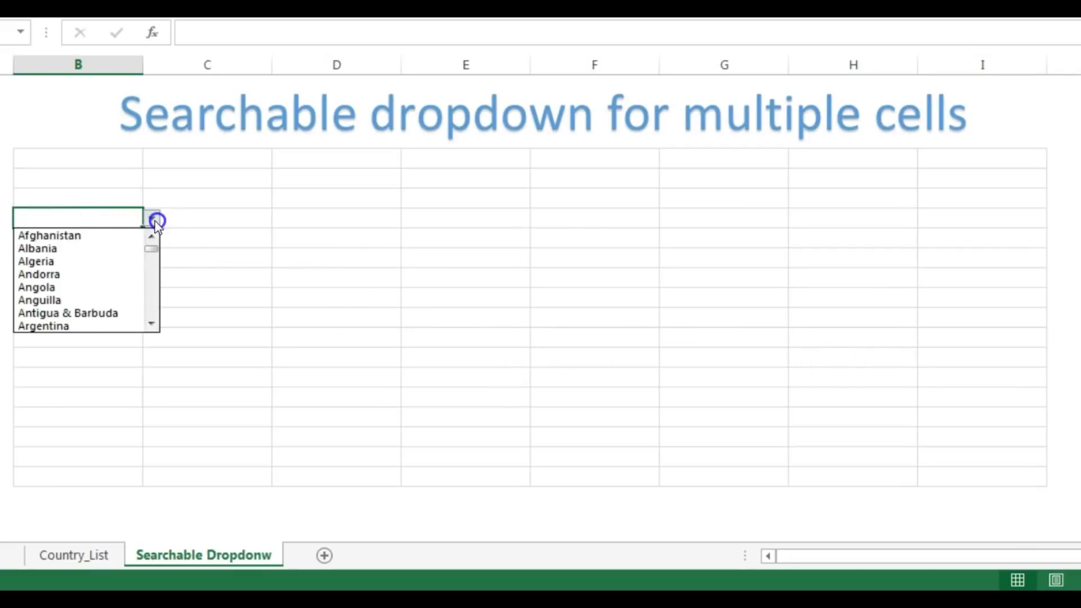
click(113, 220)
text(af)
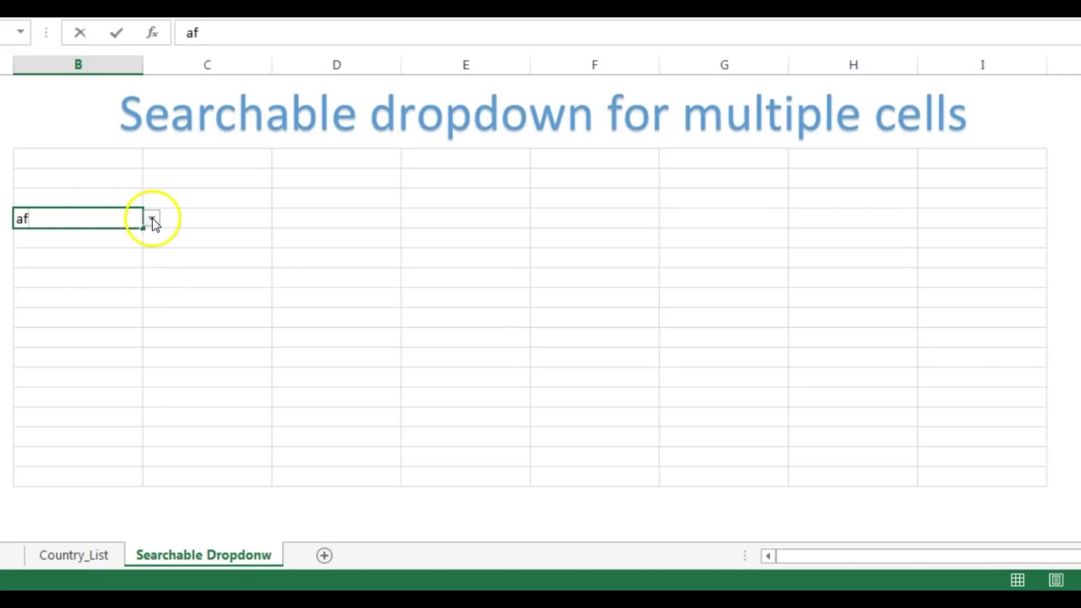
click(152, 219)
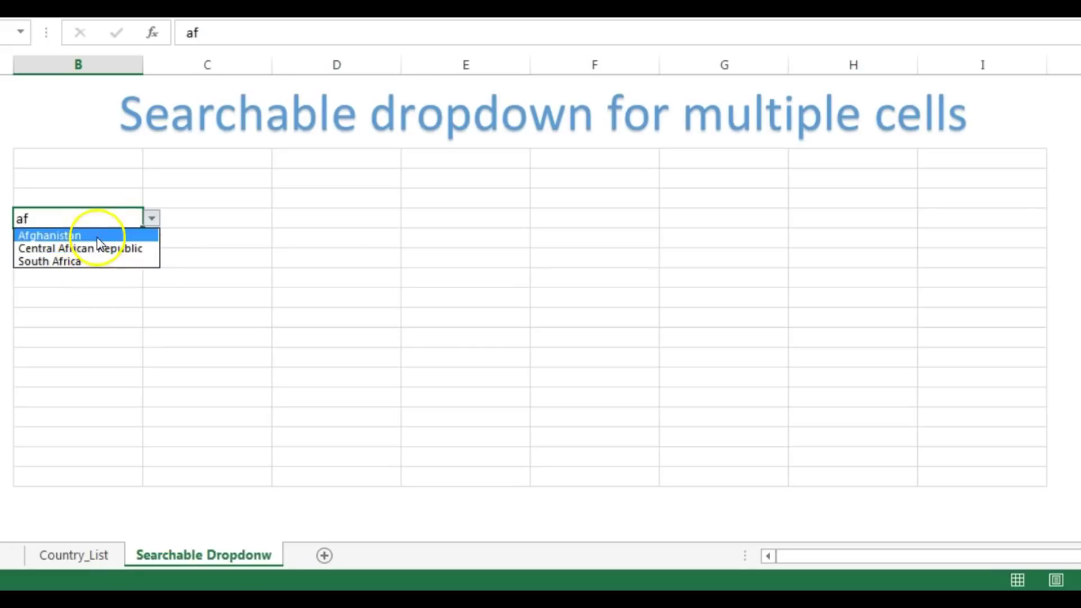
Enter "ind" in cell E10 and "UK" in cell H12, opening each cell's dropdown of matching countries.
click(469, 276)
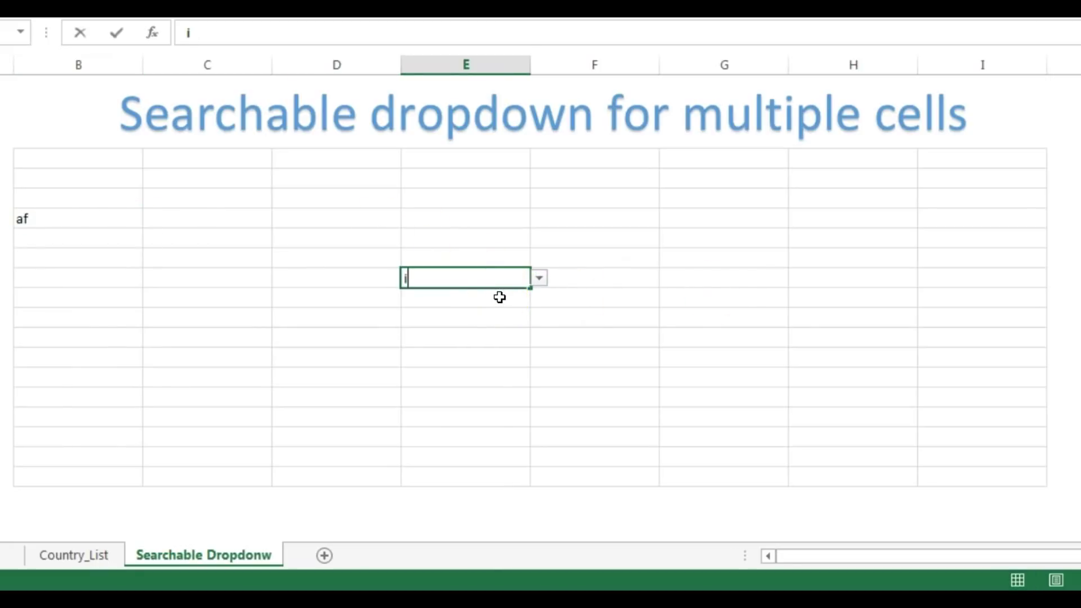
text(ind)
click(539, 278)
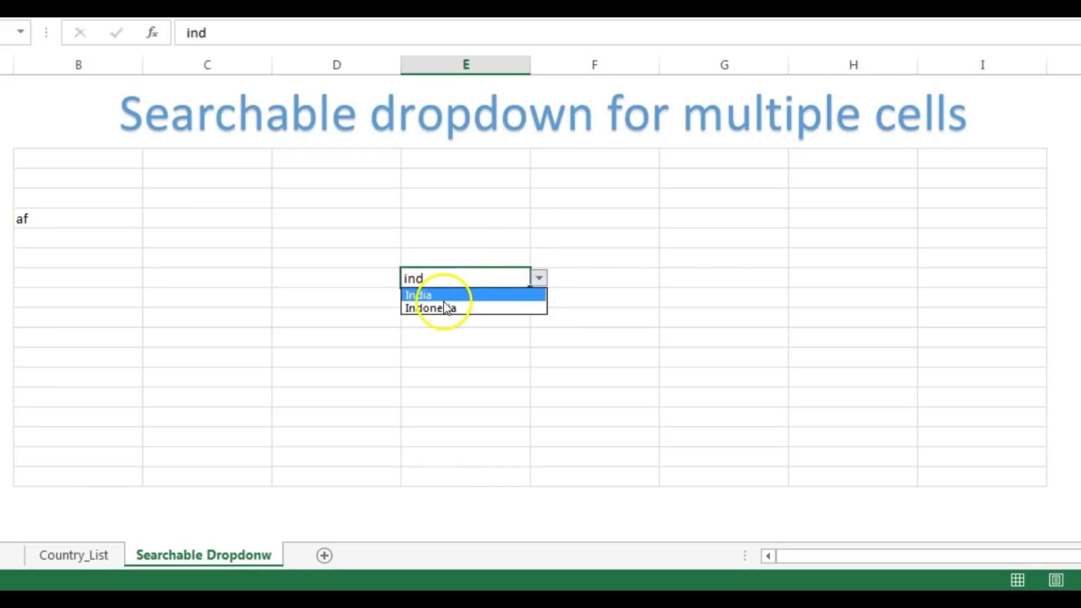
click(824, 313)
text(UK)
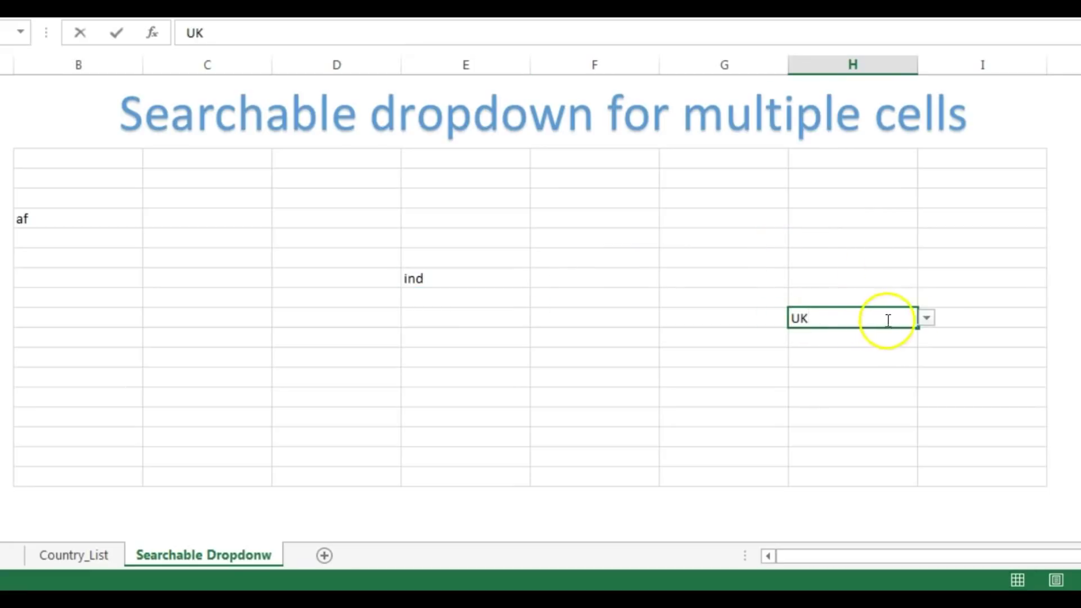
click(932, 318)
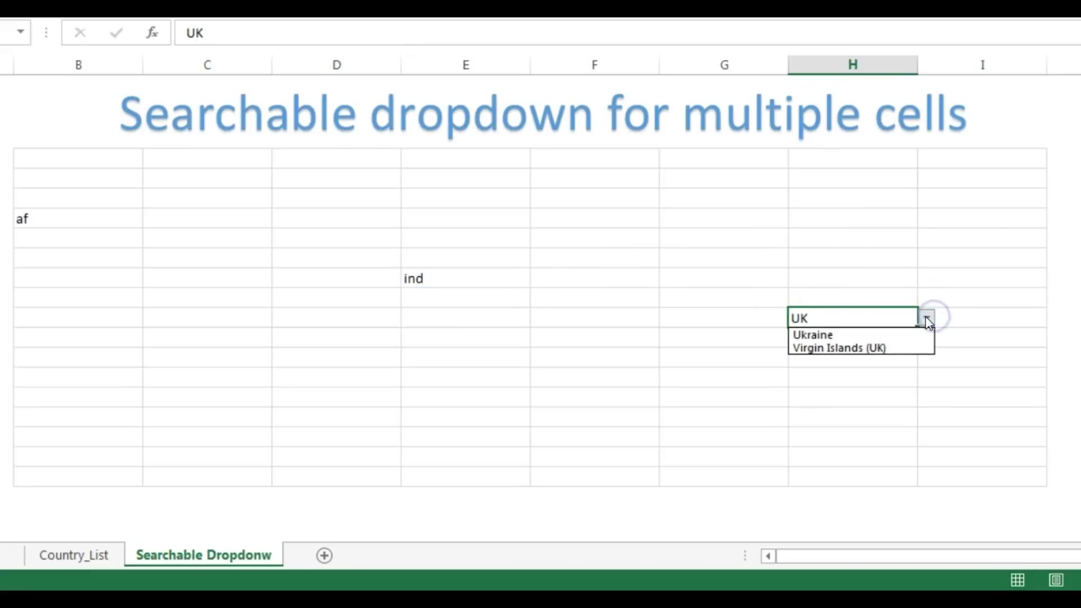
click(598, 419)
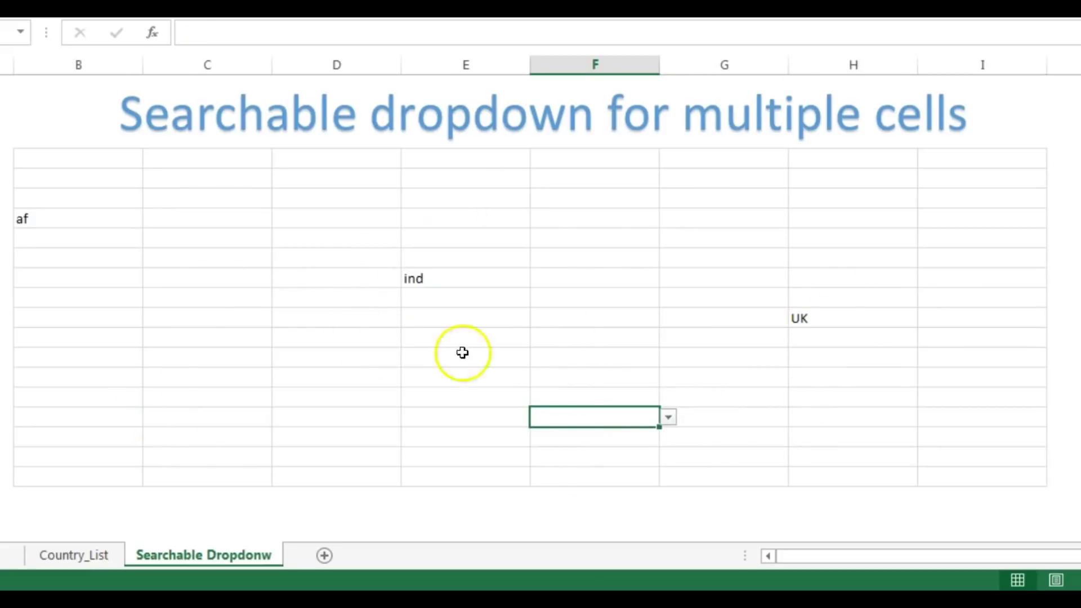
Highlight the dropdown area B4:I20 to show which cells it covers.
mouse_move(86, 165)
mouse_down()
mouse_move(768, 366)
mouse_move(1000, 476)
mouse_up()
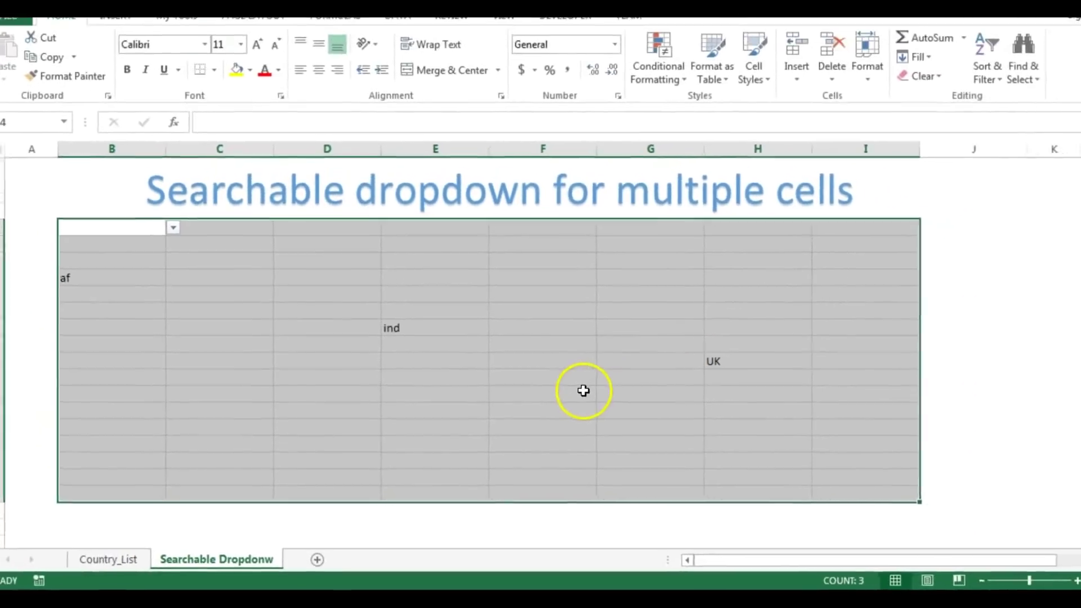
click(541, 394)
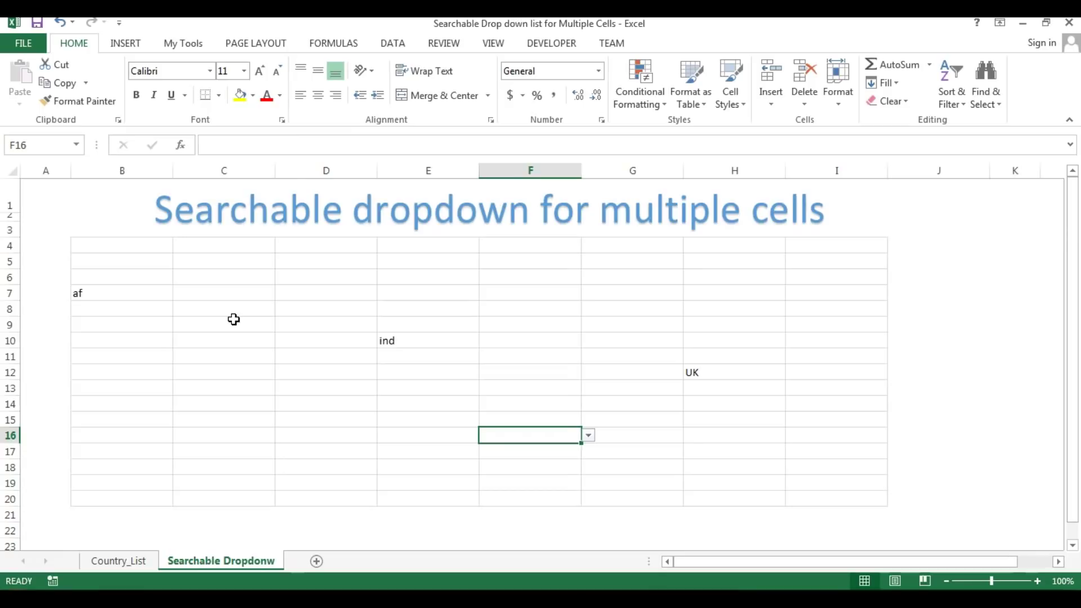
Copy the whole Country Name column with its header from Country_List into a new workbook, starting at cell A1.
click(143, 560)
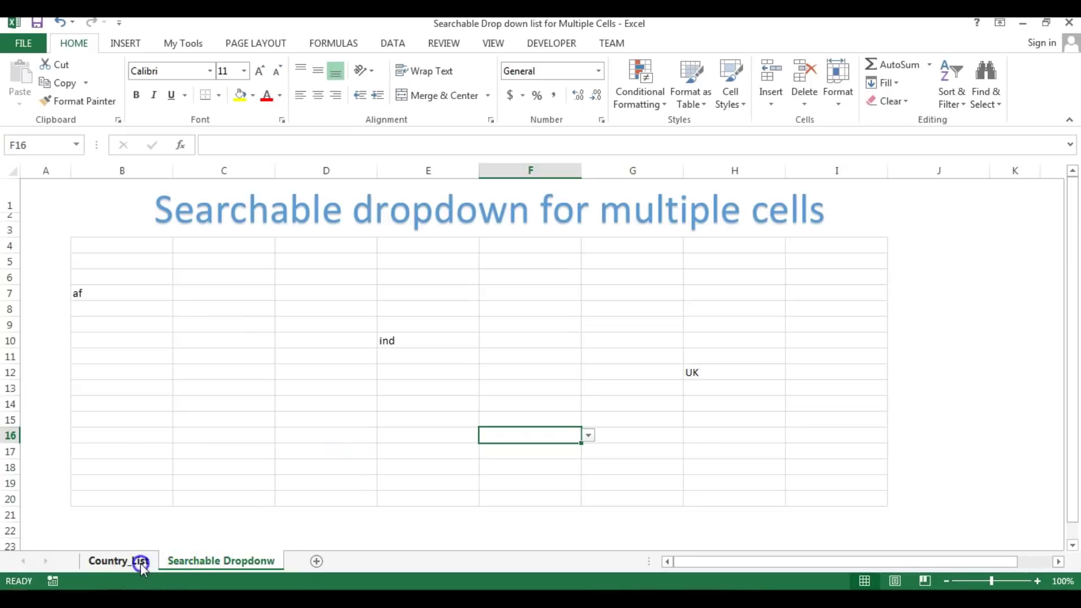
click(128, 169)
key(ctrl+shift+Down)
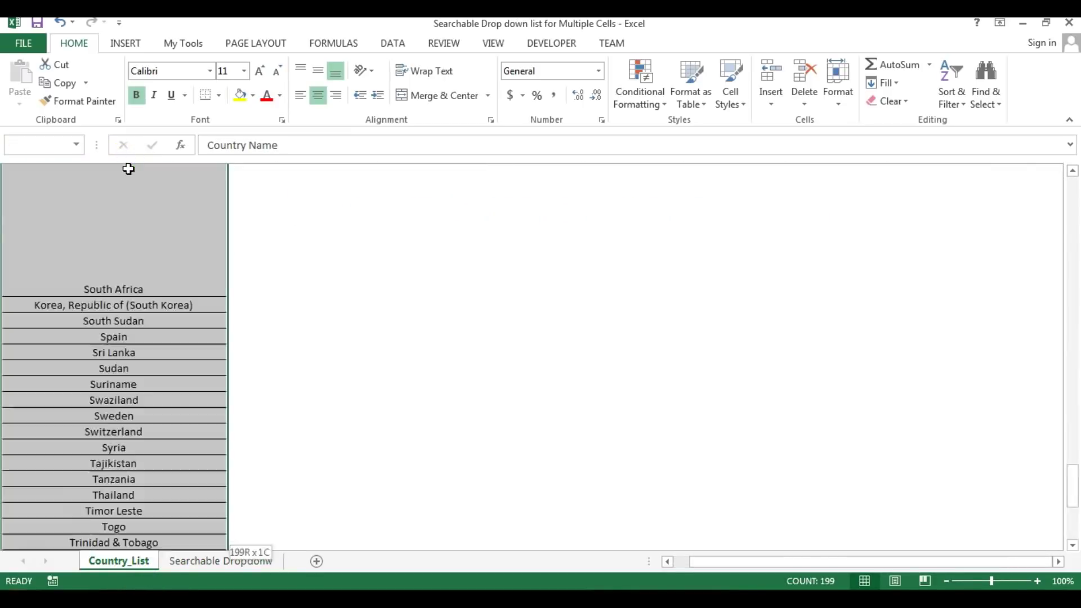
key(ctrl+c)
key(ctrl+Up)
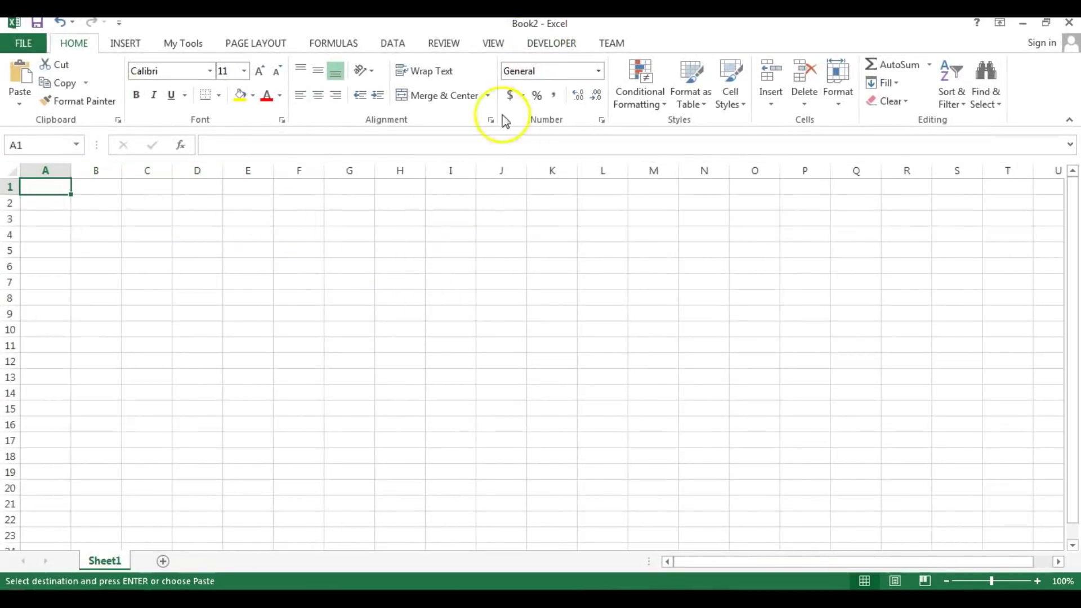
key(ctrl+v)
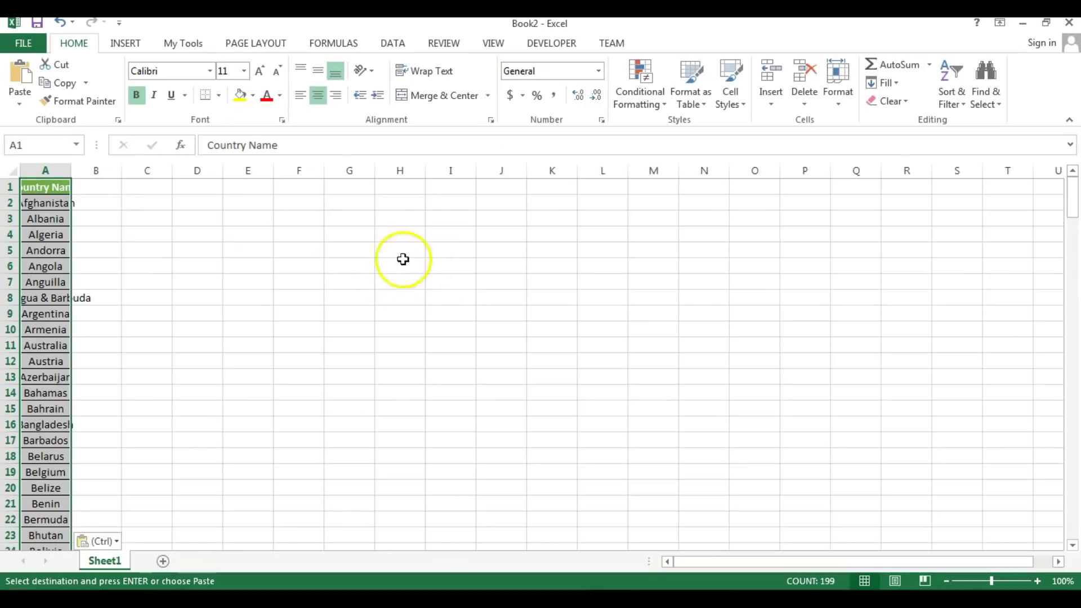
Widen column A so that the full country names fit.
drag(73, 170, 248, 221)
click(261, 220)
click(169, 185)
Enter the headers "Search", "Frequency" and "Final List" in cells B1 to D1.
click(273, 187)
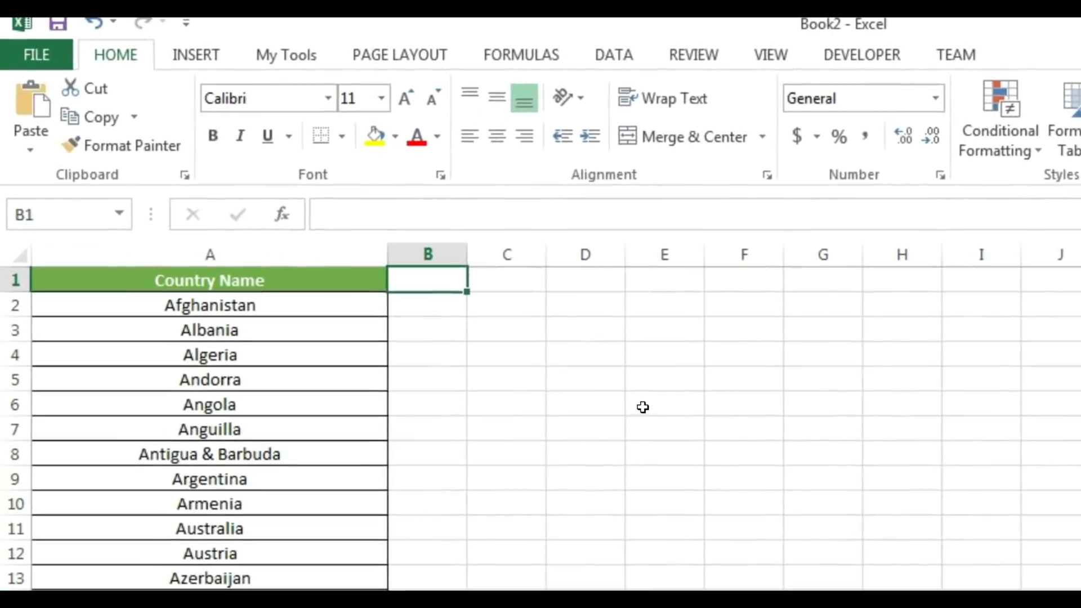
text(Search)
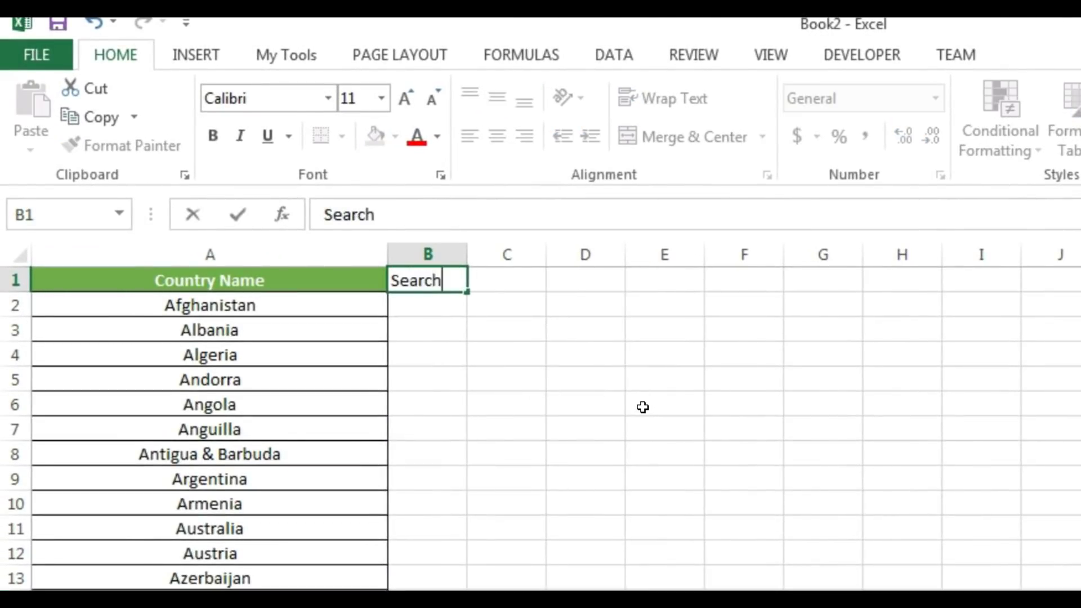
key(Tab)
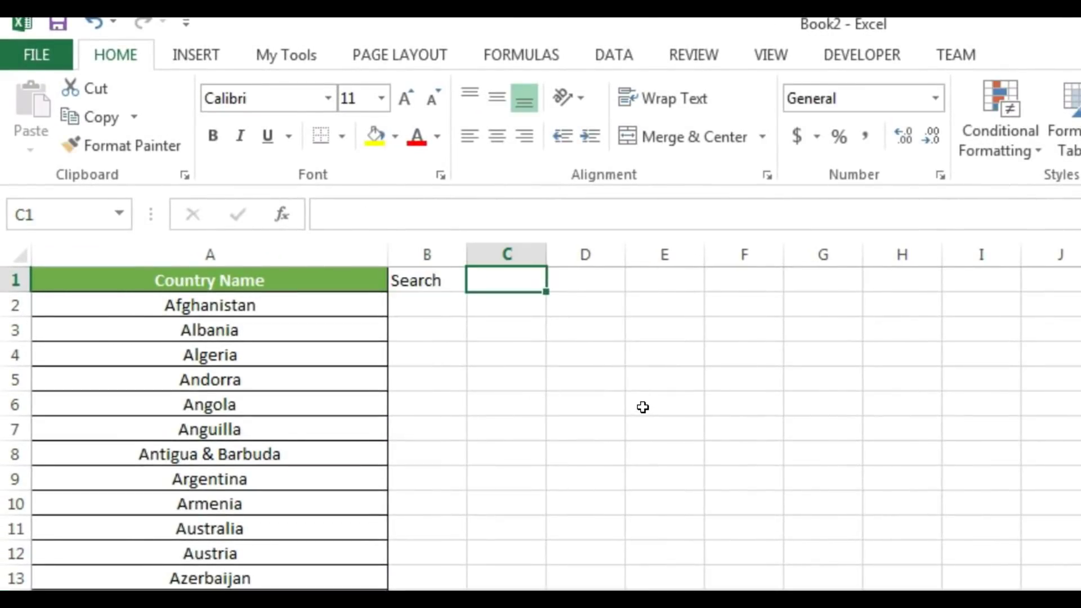
text(Frequency)
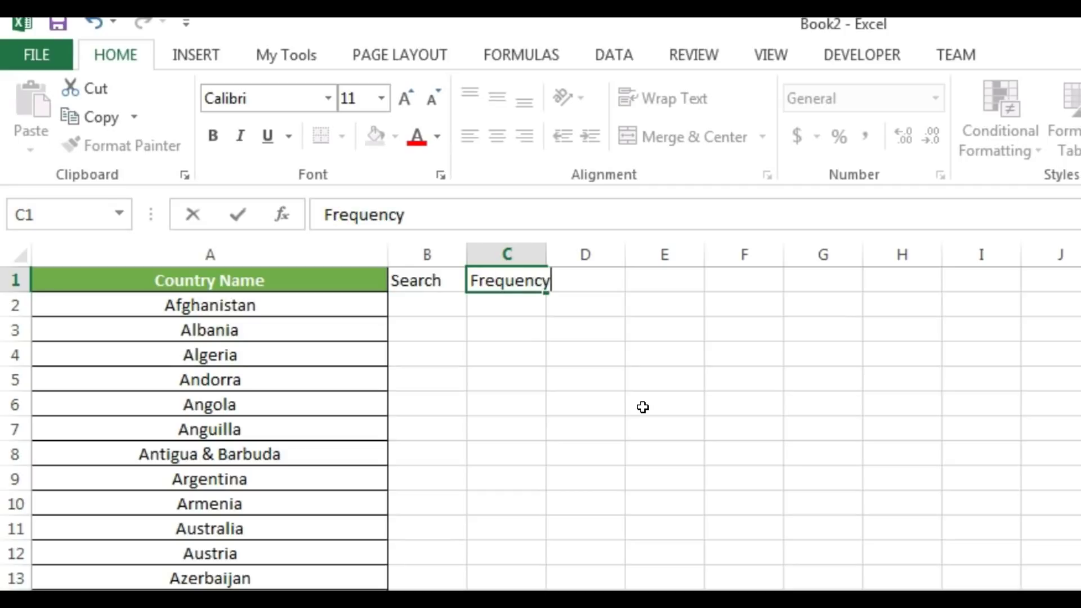
key(Tab)
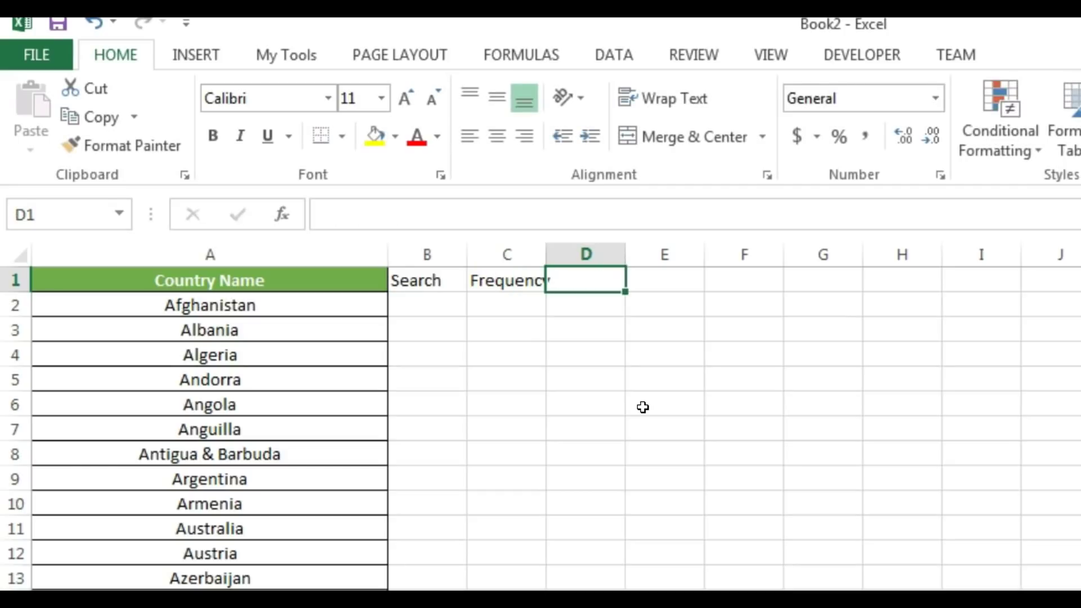
text(Fin)
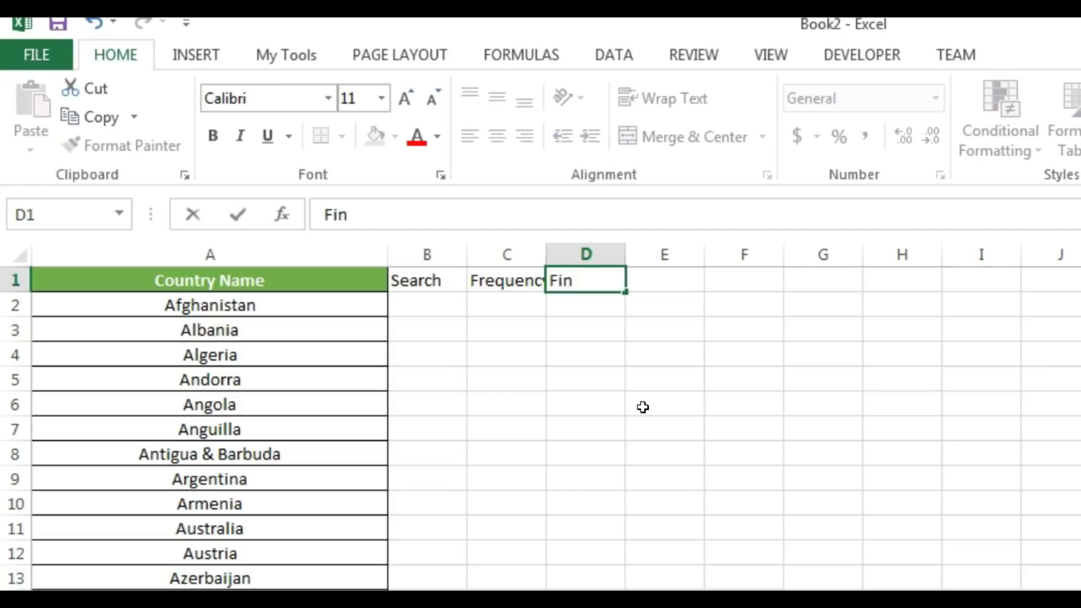
text(al List)
key(Return)
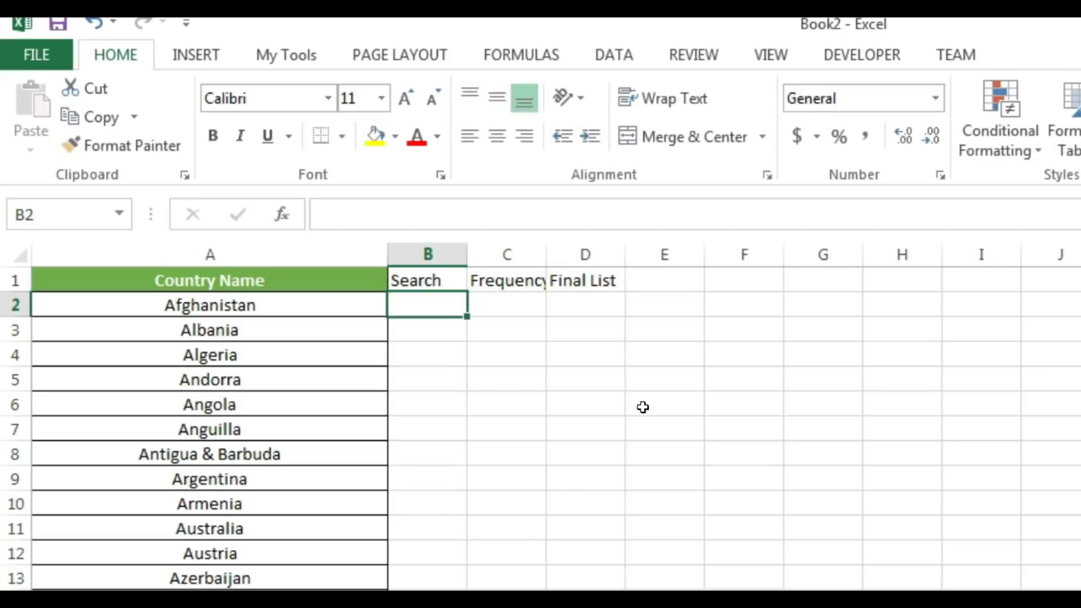
Autofit column C to the width of its "Frequency" header.
key(Up)
key(Right)
key(alt+o)
key(c)
key(a)
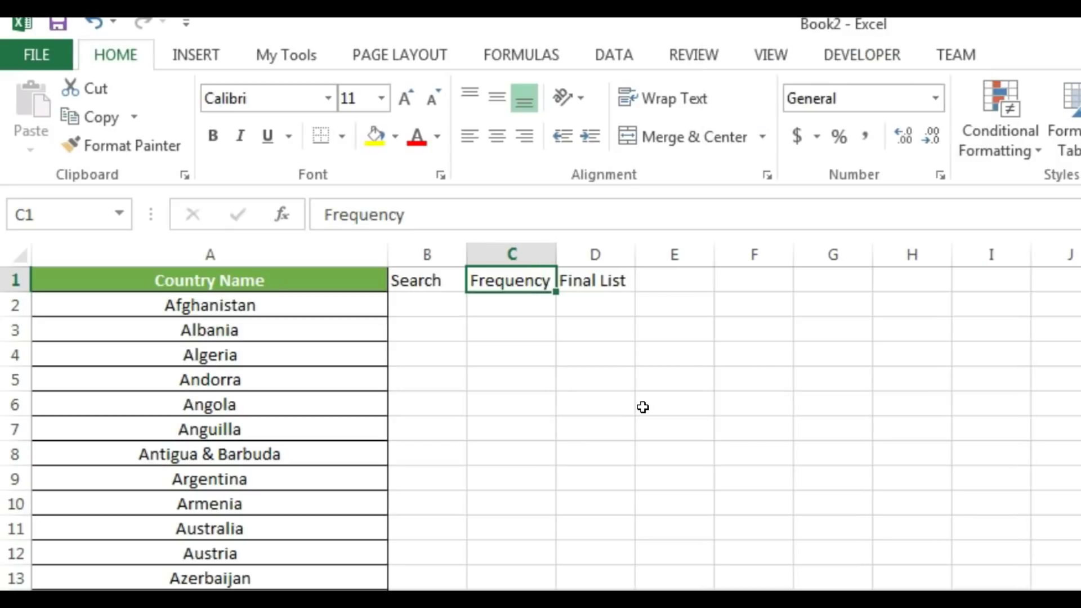
key(Right)
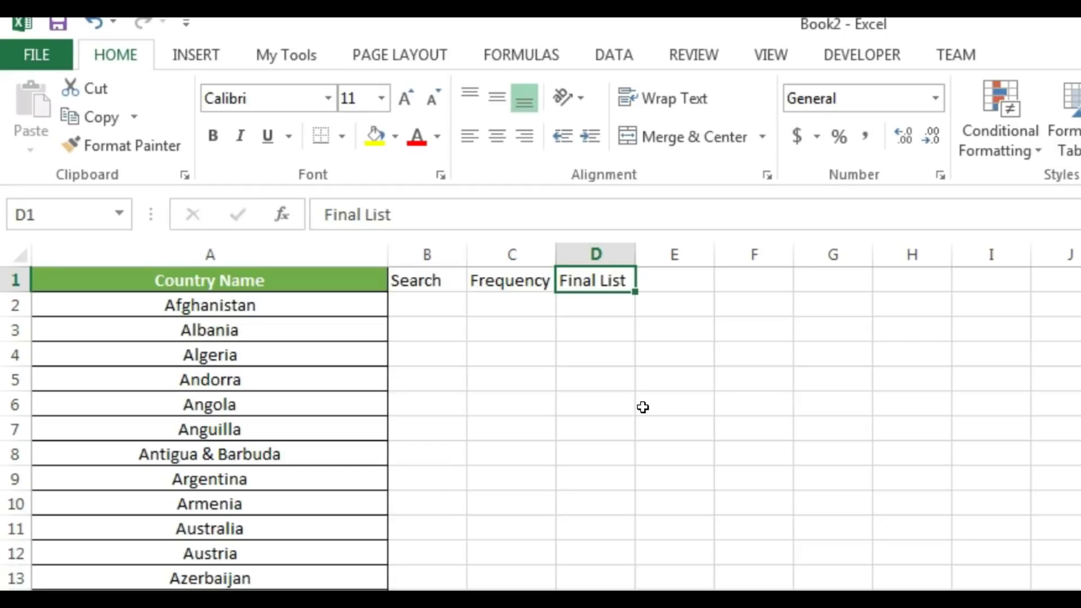
key(Left)
key(Left)
key(Down)
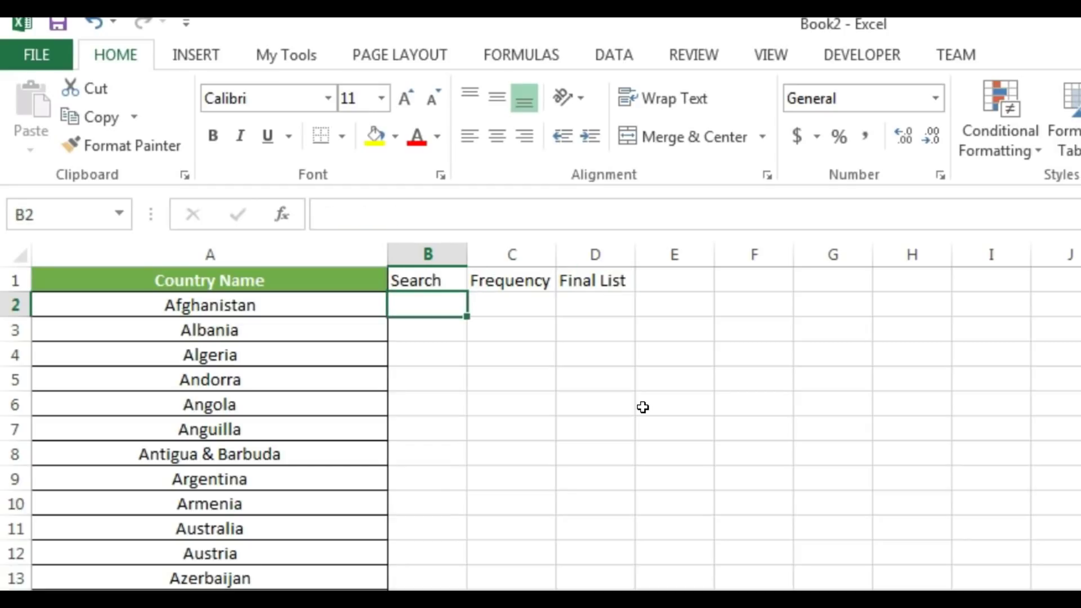
Enter the search text "a" in cell I2.
click(931, 304)
click(992, 311)
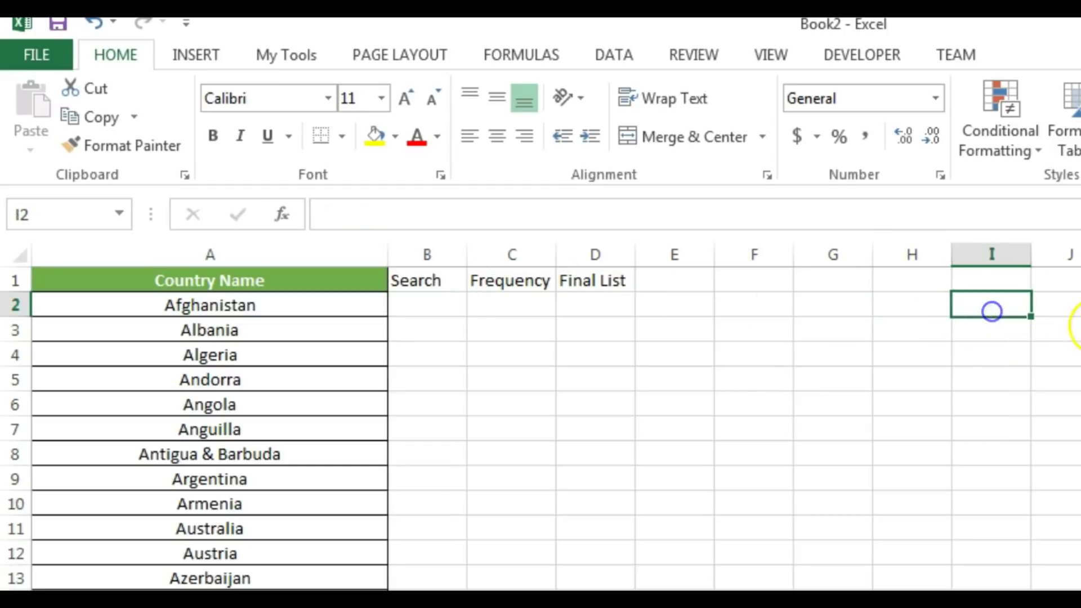
text(a)
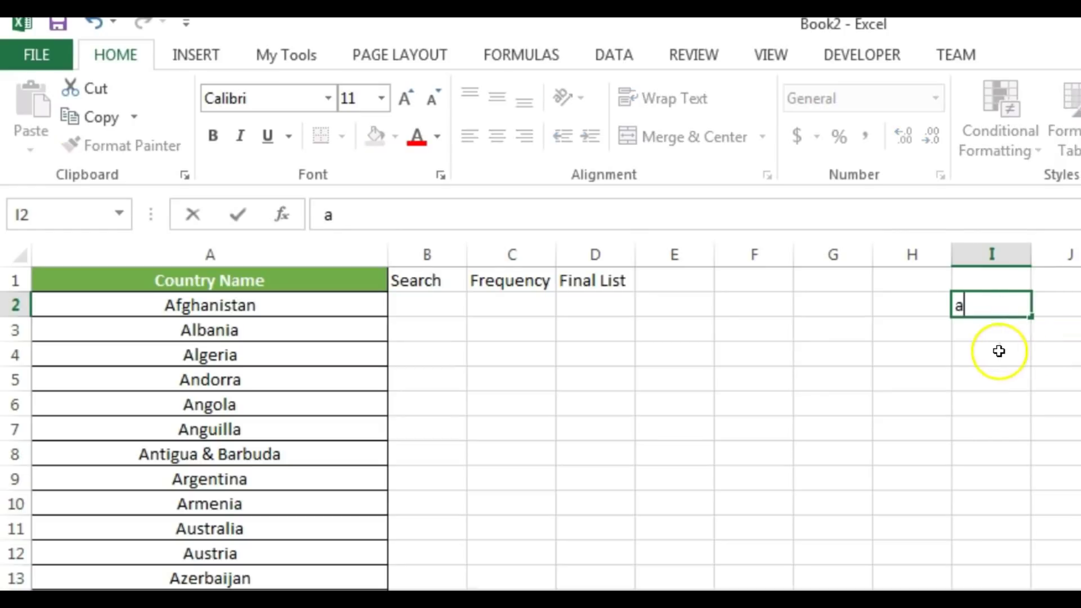
click(1002, 338)
click(1003, 307)
Enter the formula =SEARCH($I$2,A2) in cell B2 to look for the I2 text in the country name.
click(420, 294)
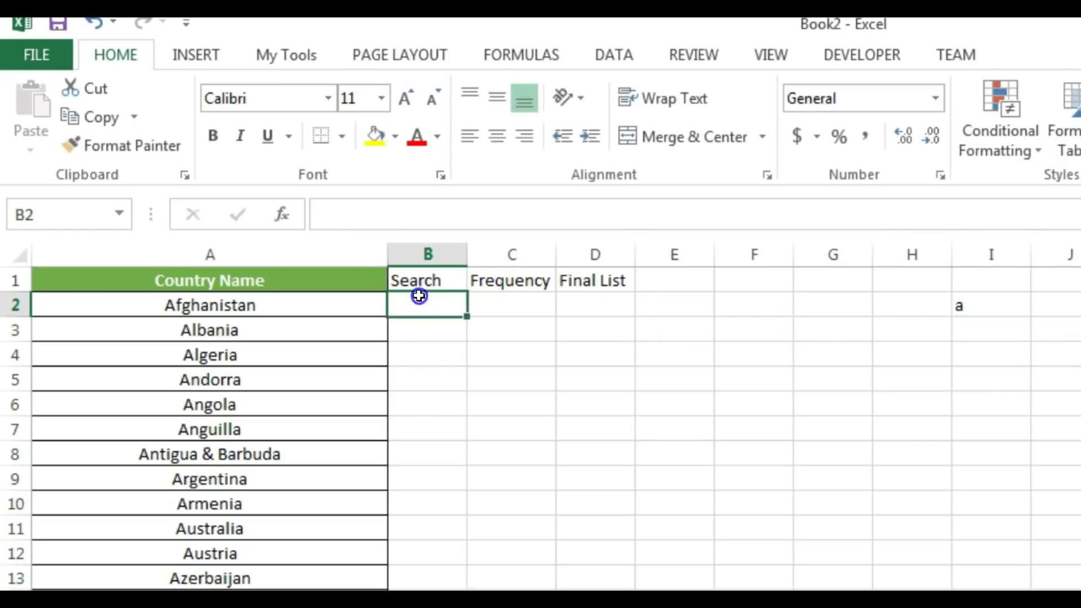
text(=if)
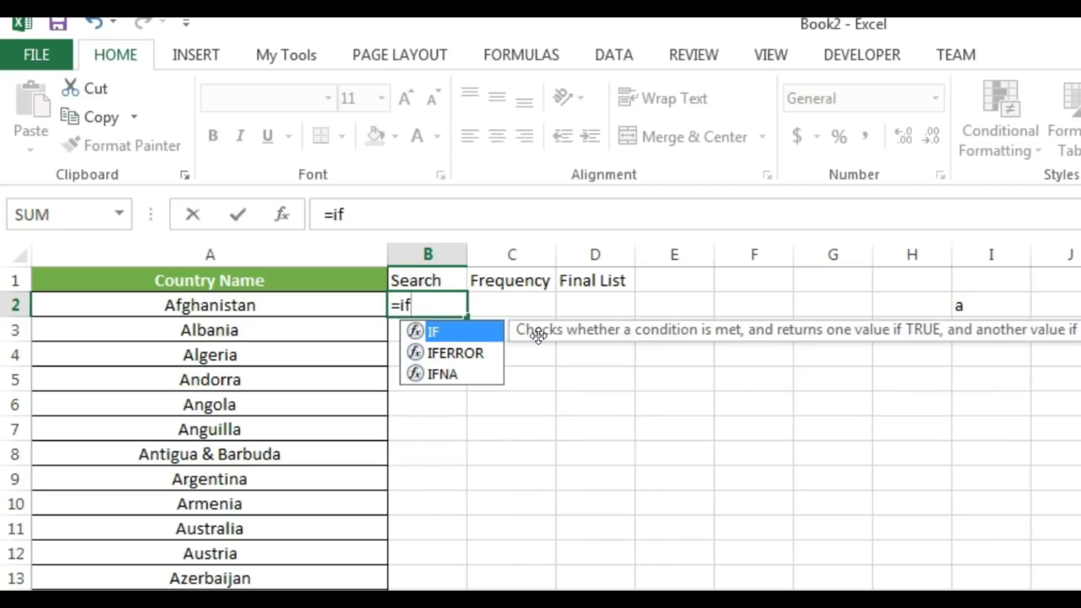
key(BackSpace)
key(BackSpace)
text(se)
key(Tab)
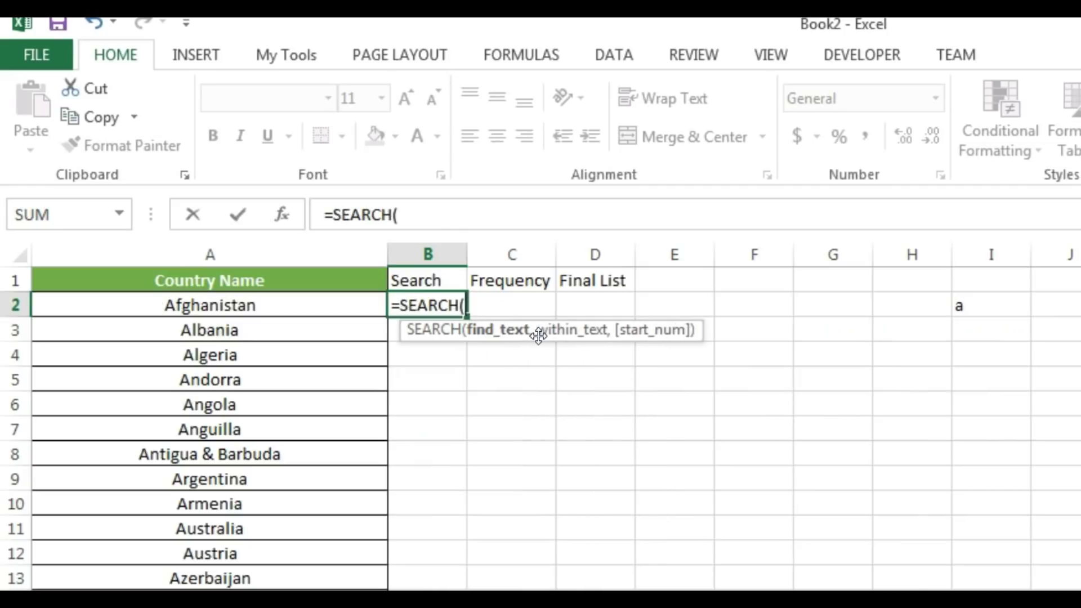
key(Right)
key(Right)
key(Right)
key(Right)
key(Right)
key(Right)
key(Right)
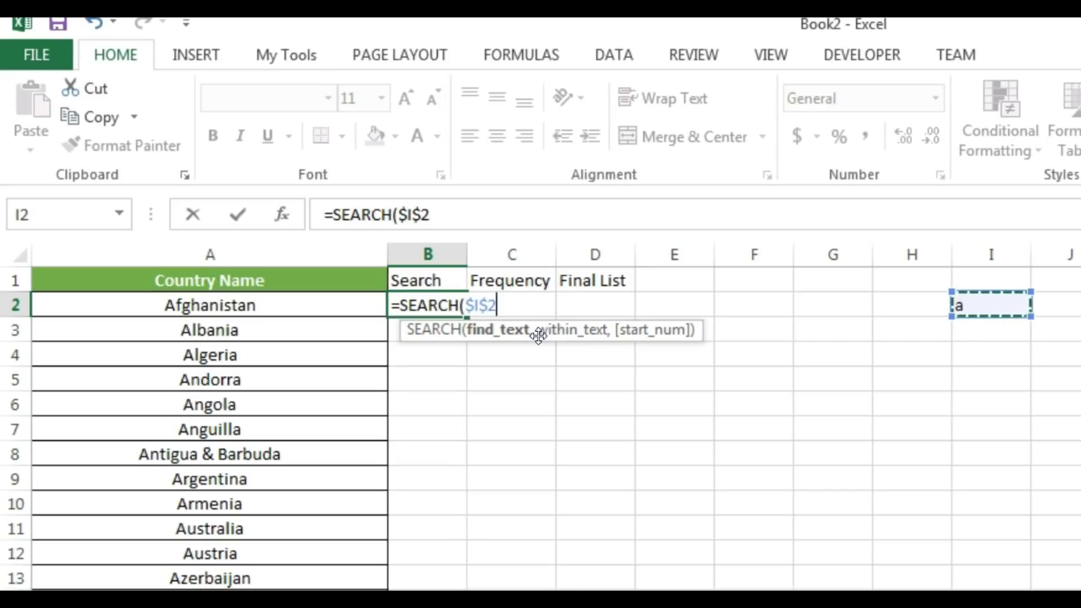
text(,)
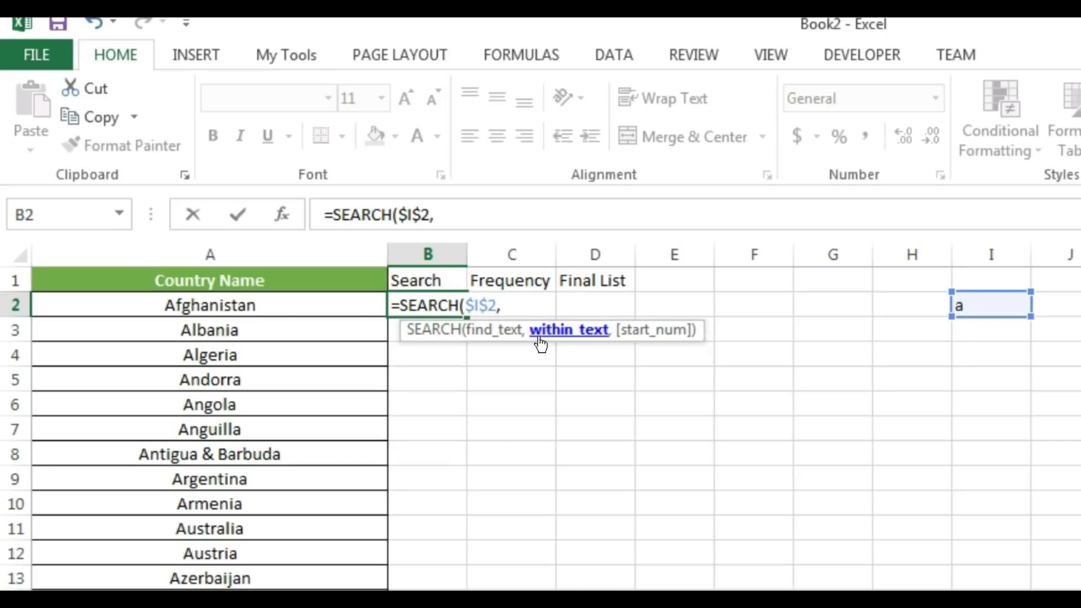
click(289, 308)
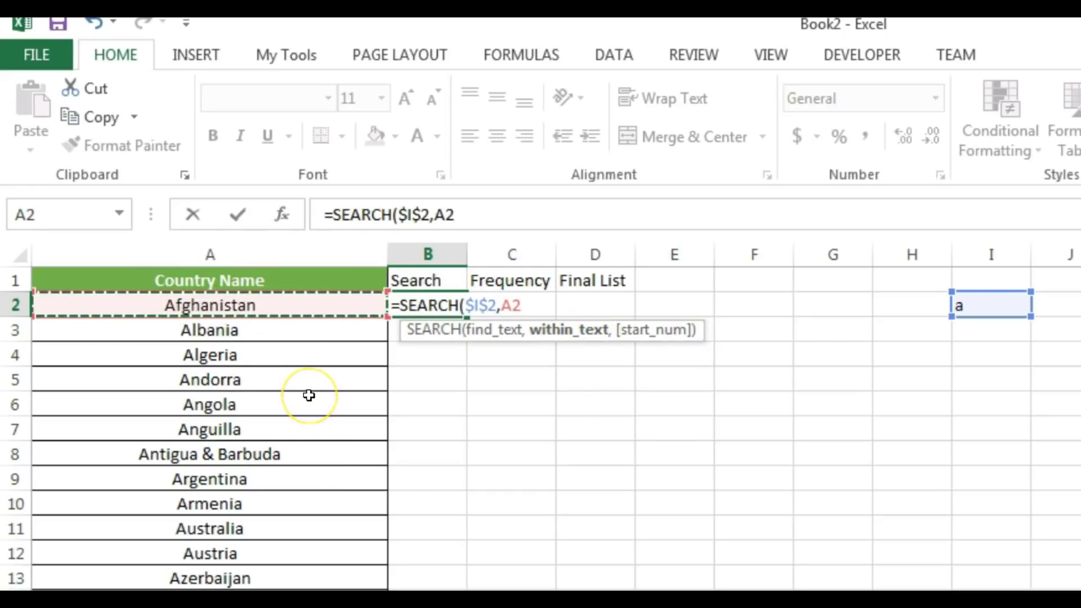
text())
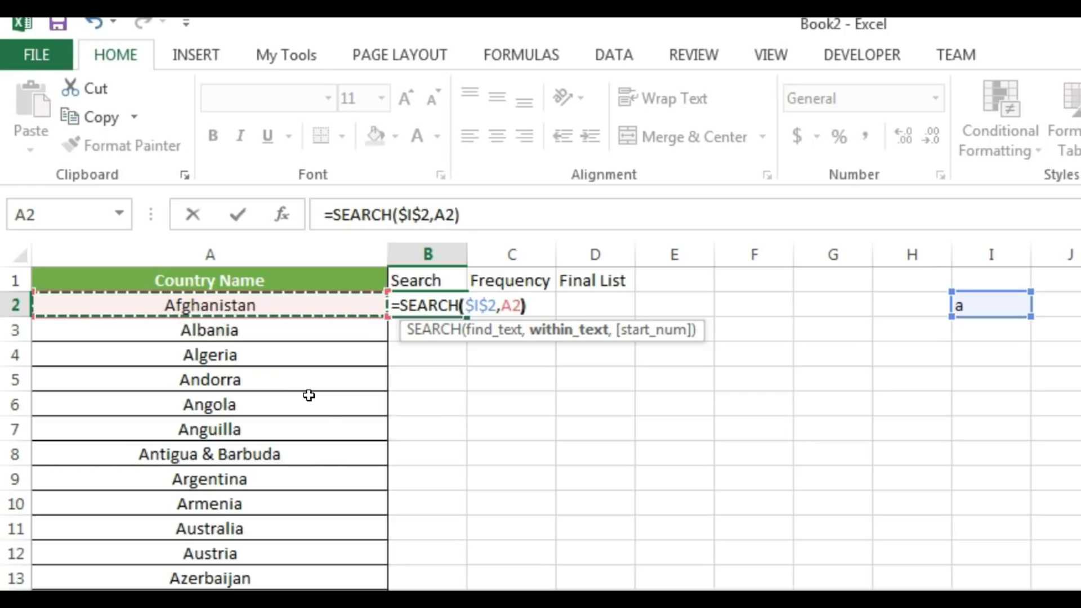
key(Return)
Fill the SEARCH formula from B2 down through B9.
click(447, 288)
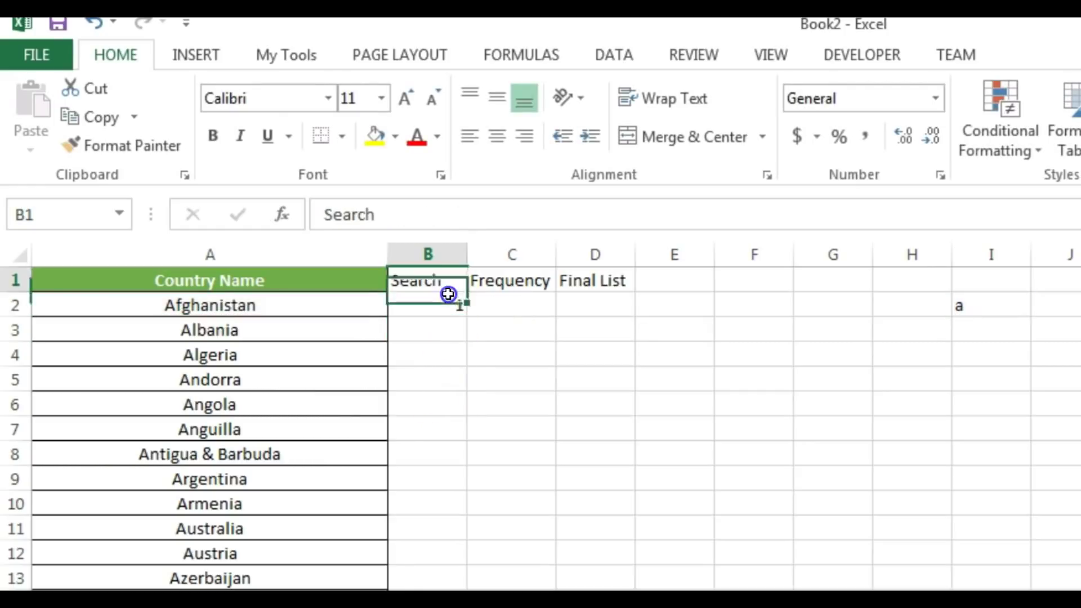
click(448, 304)
drag(469, 322, 449, 486)
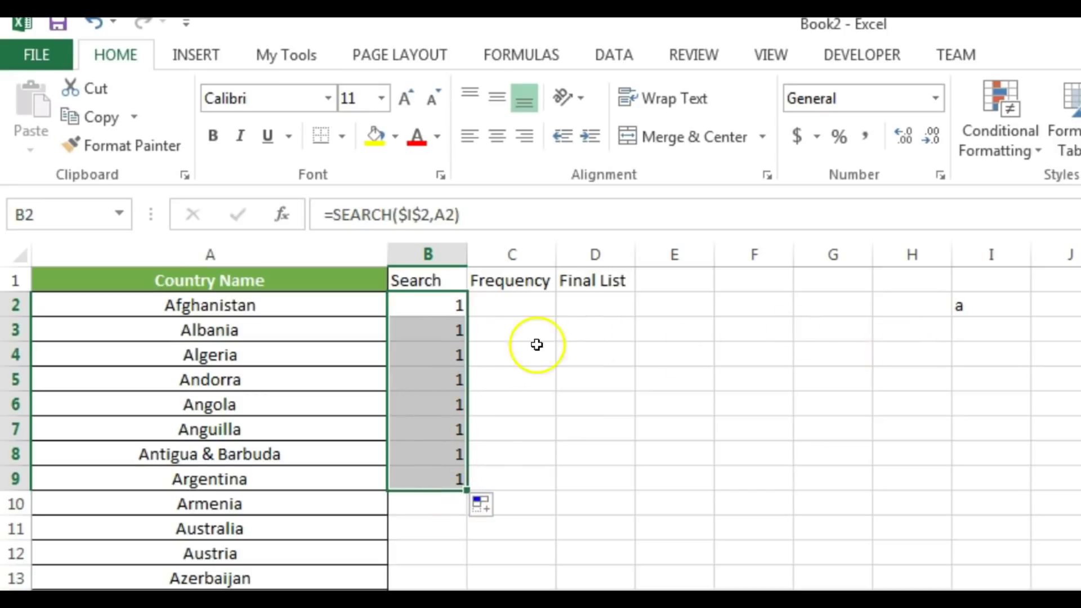
click(428, 326)
click(445, 304)
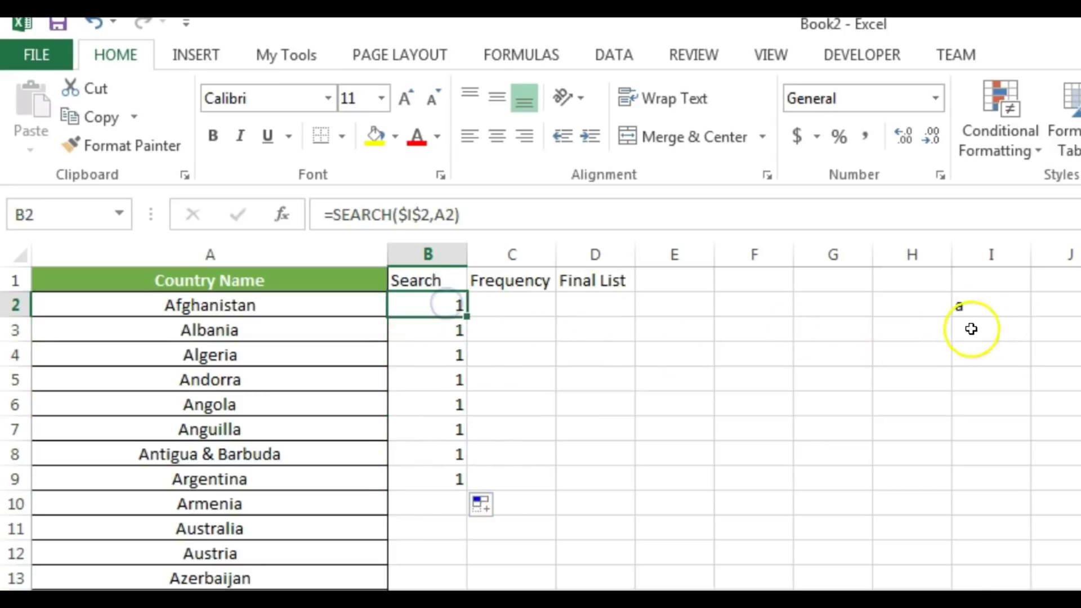
Change the search text in I2 to "z" and compare the Search results with the country names.
click(963, 305)
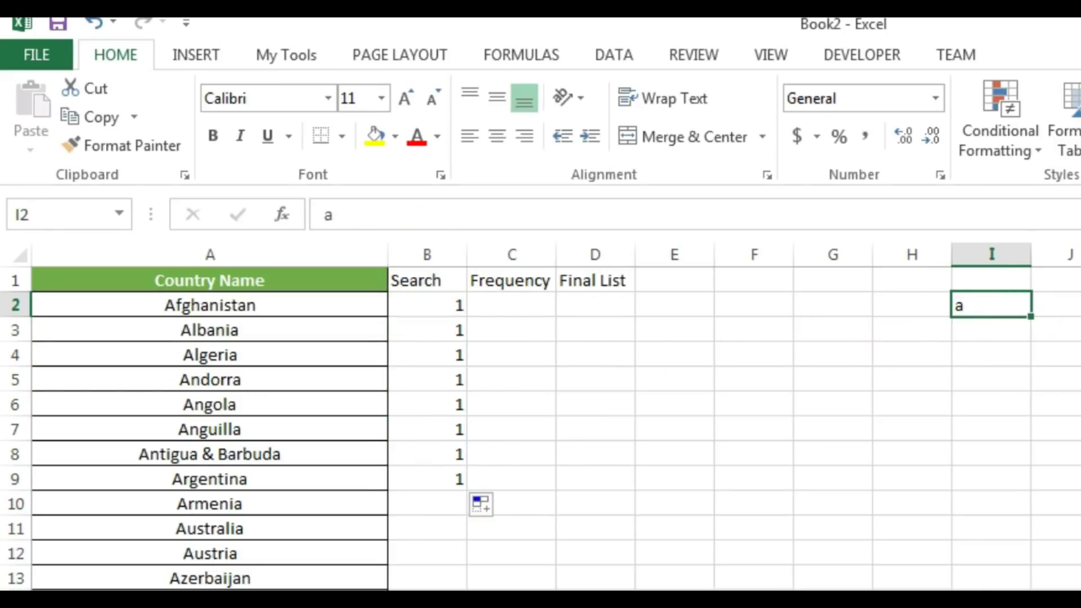
text(z)
click(965, 404)
click(430, 307)
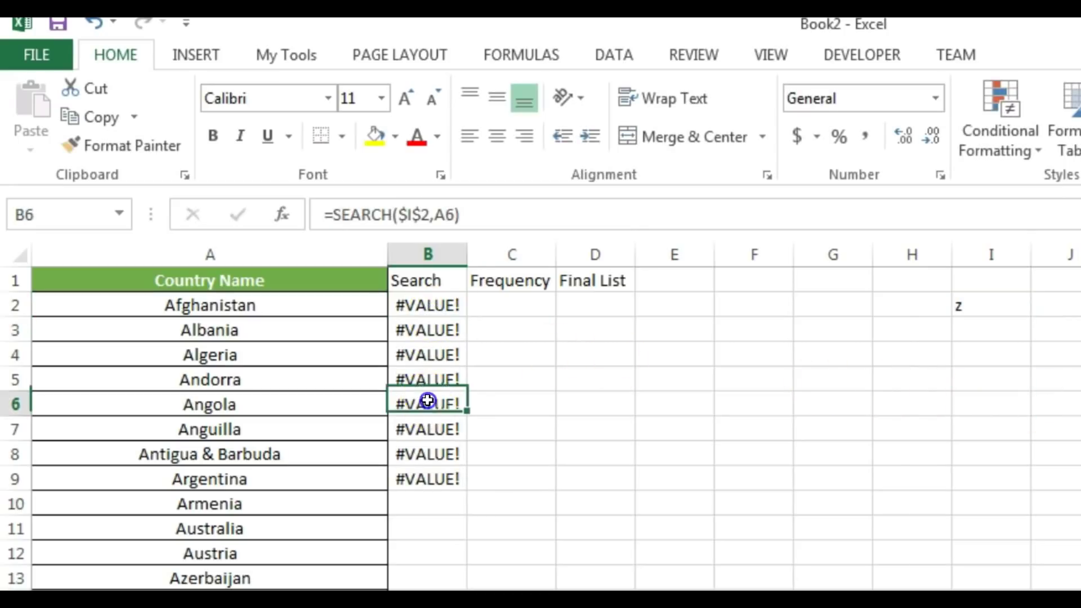
click(425, 453)
click(974, 312)
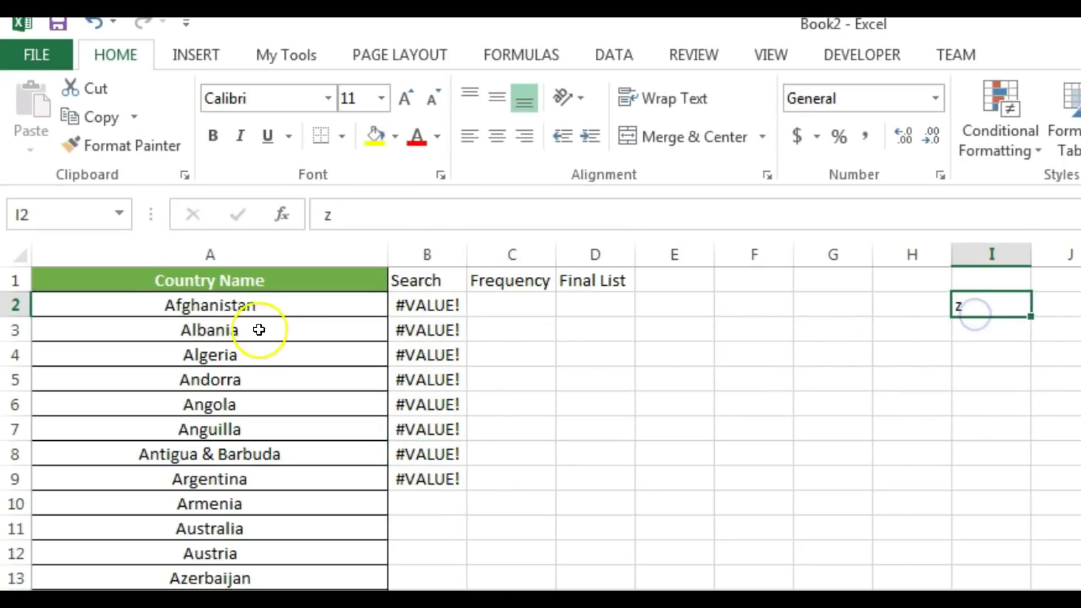
click(262, 309)
click(284, 406)
click(256, 459)
Wrap the B2 formula in IFERROR with 0 as the error value: =IFERROR(SEARCH($I$2,A2),0).
click(440, 307)
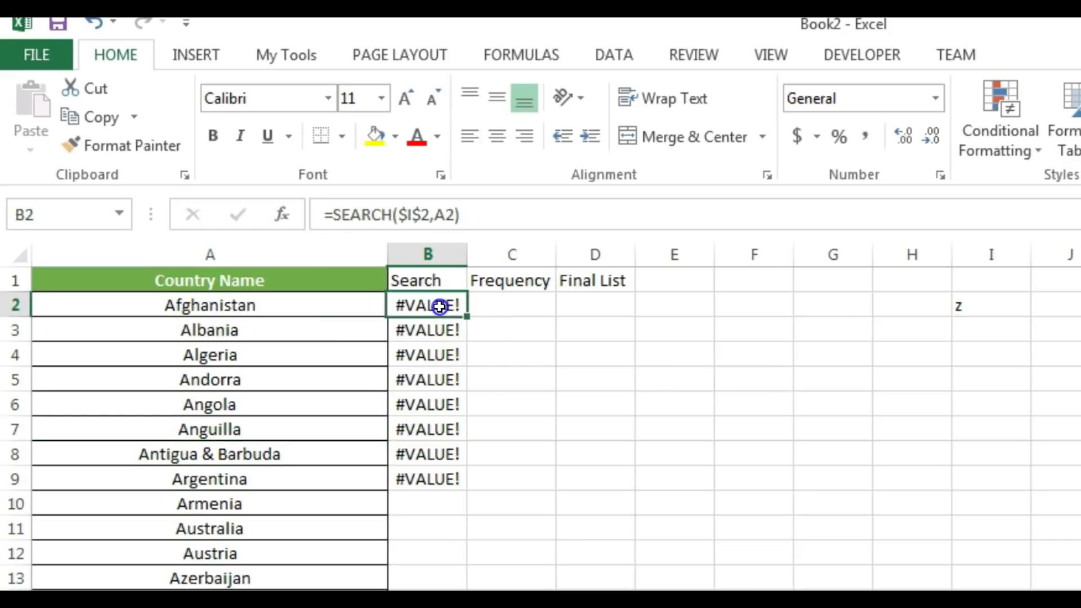
click(332, 214)
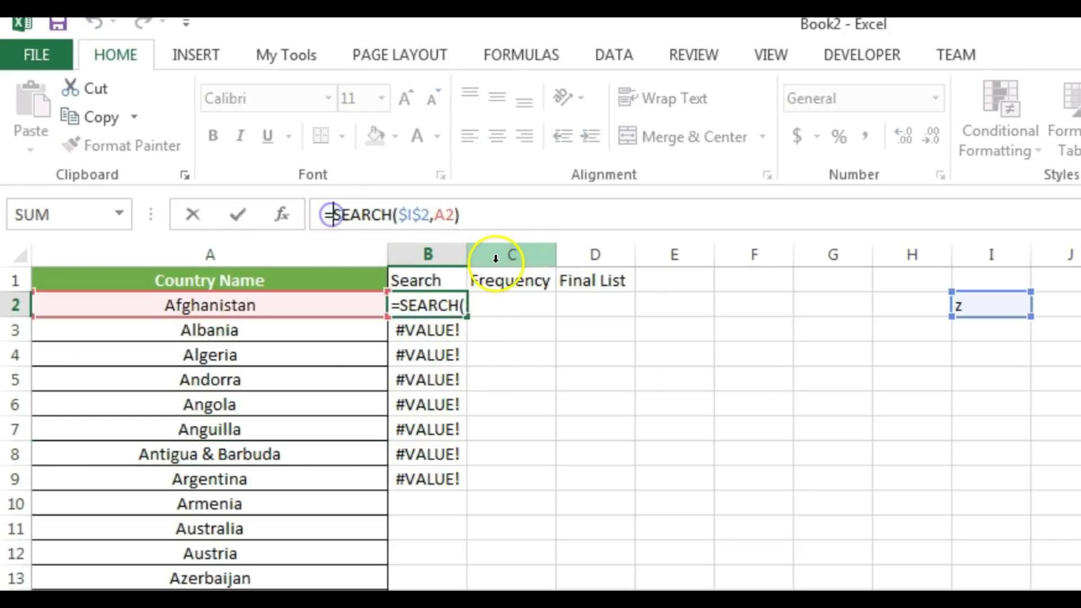
text(if)
key(Down)
key(Tab)
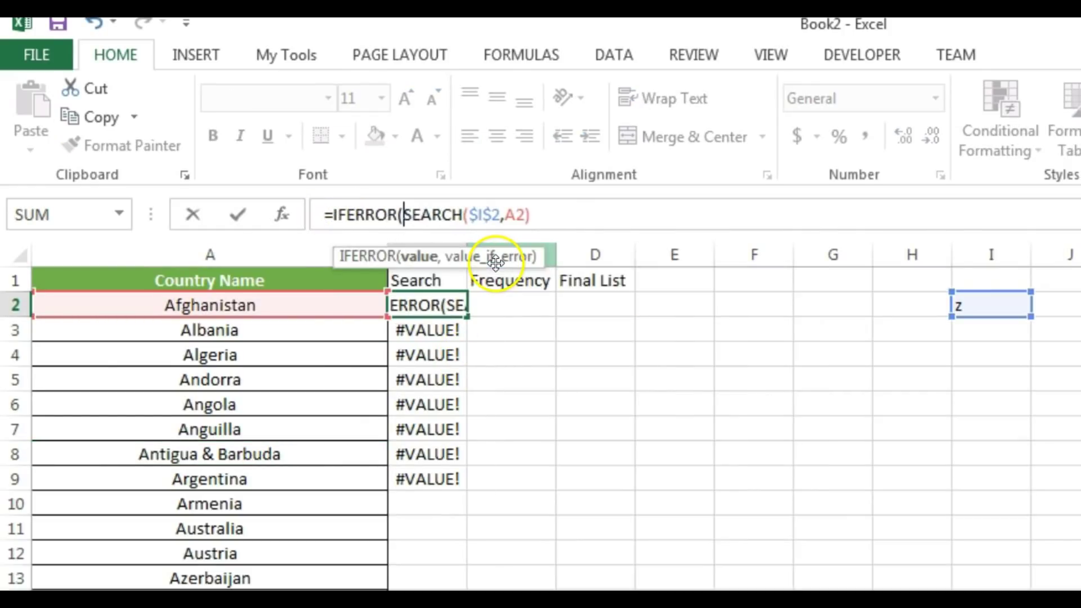
click(635, 219)
text(,)
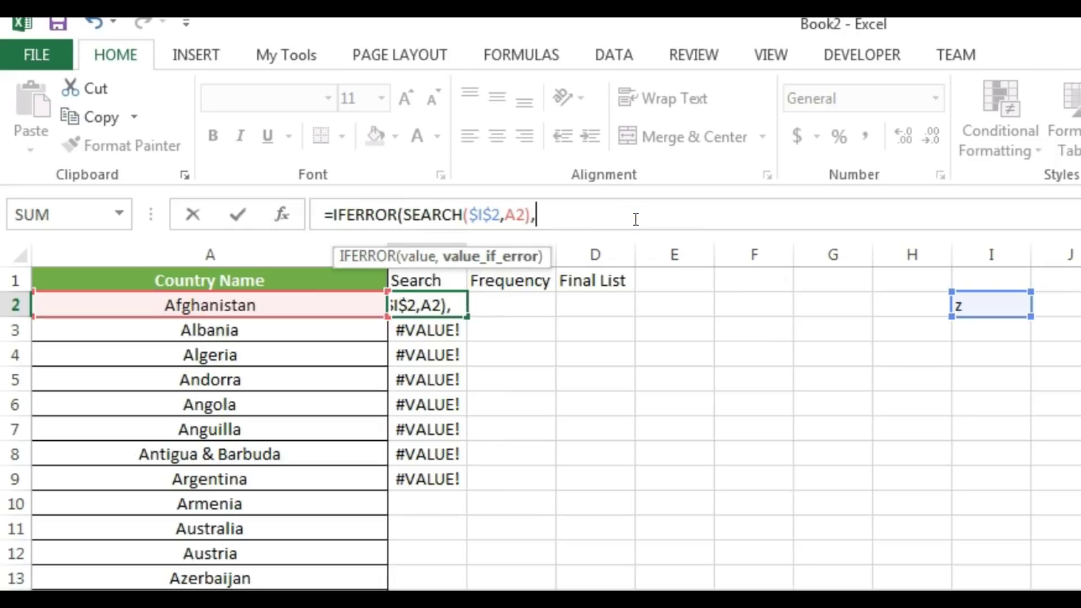
text(0)
key(Return)
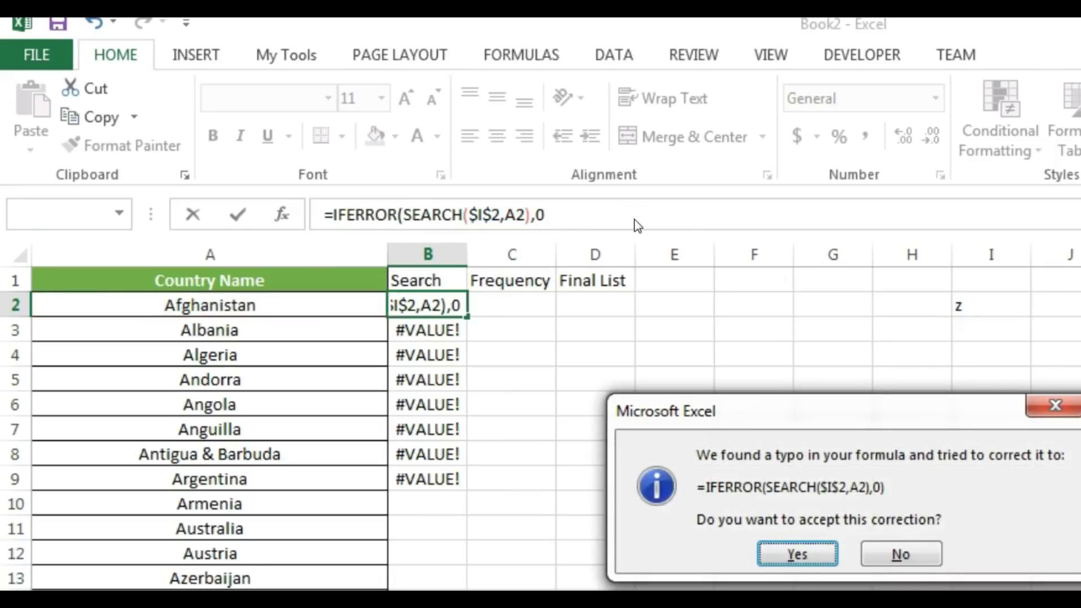
key(Return)
Fill the IFERROR formula from B2 down through B9.
key(Up)
key(shift+Down)
key(shift+Down)
key(shift+Down)
key(shift+Down)
key(shift+Down)
key(shift+Down)
key(shift+Down)
key(ctrl+d)
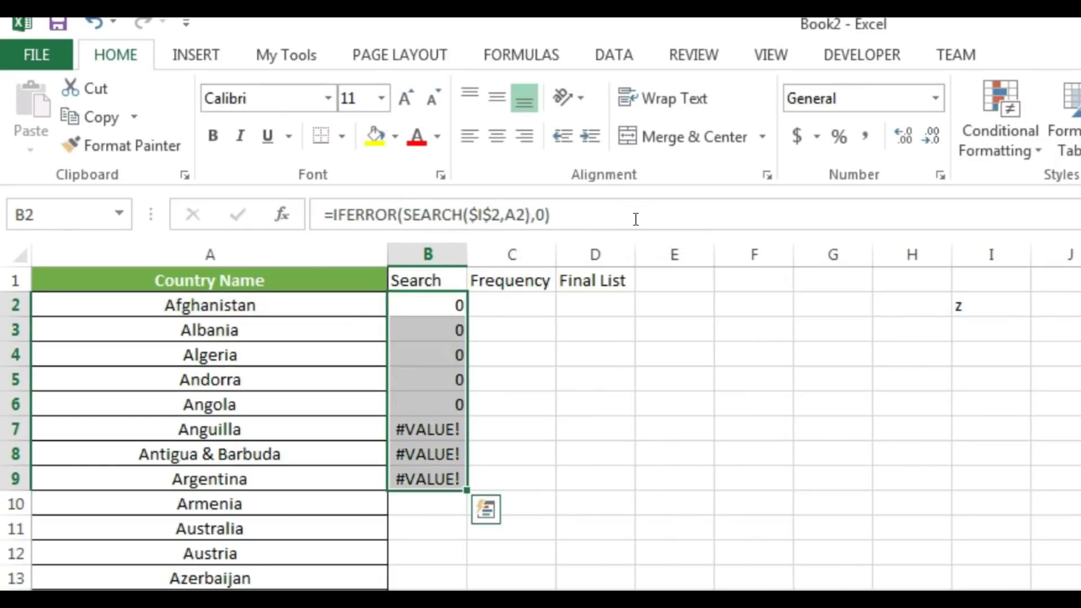
Change the search text in cell I2 to "g".
key(Down)
key(Up)
key(Right)
key(Right)
key(Right)
key(Left)
key(Left)
key(Right)
key(Right)
key(Right)
key(Right)
key(Right)
key(Right)
text(g)
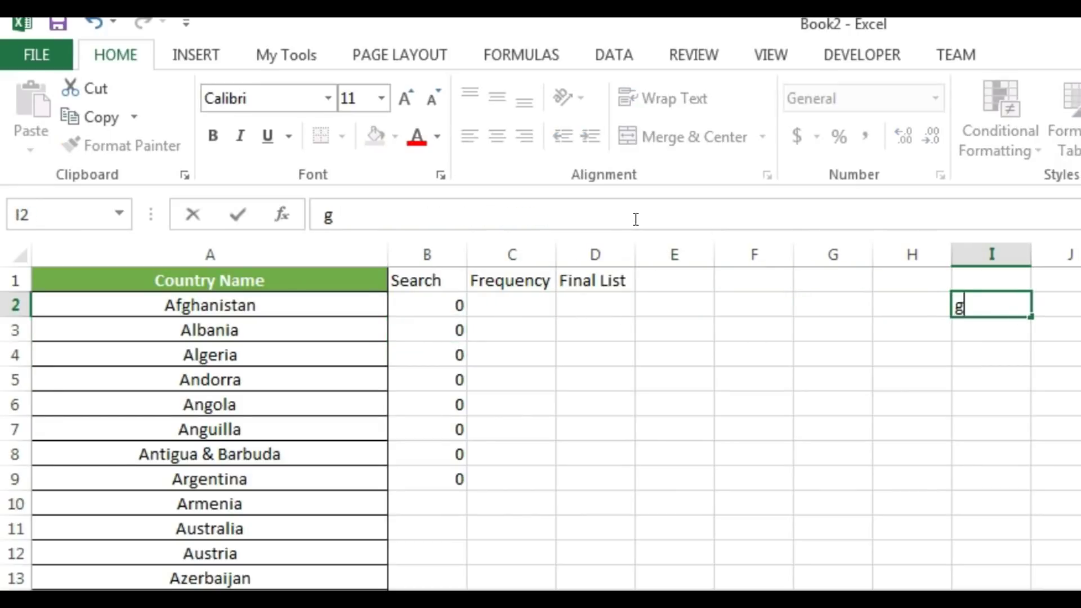
key(Return)
Examine the Search results beside the country names from Afghanistan down to Antigua & Barbuda.
key(Left)
key(Left)
key(Left)
key(Left)
key(Left)
key(Left)
key(Left)
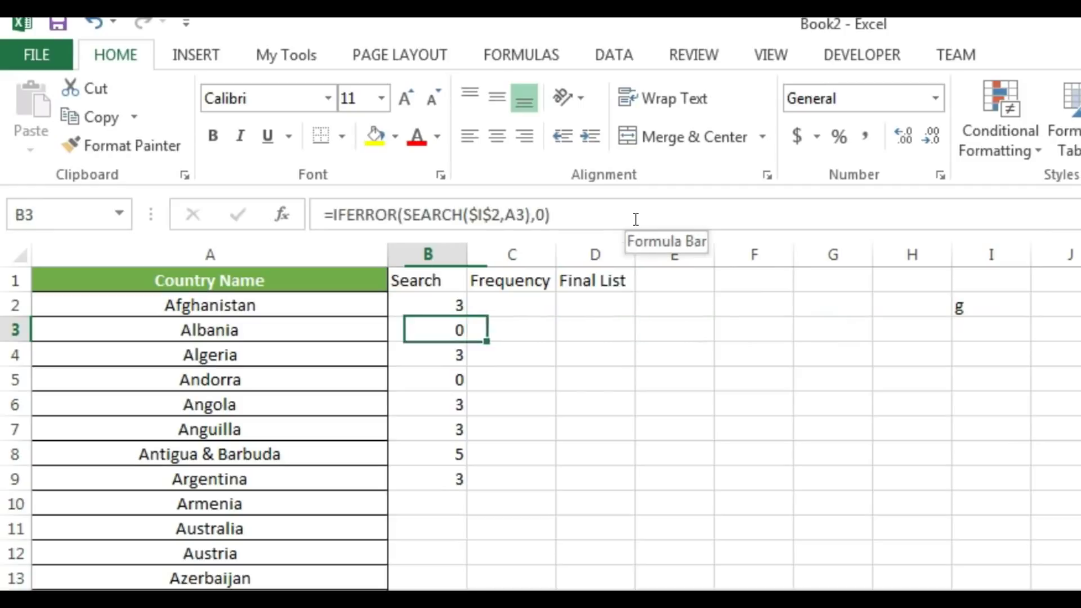
key(Left)
key(Up)
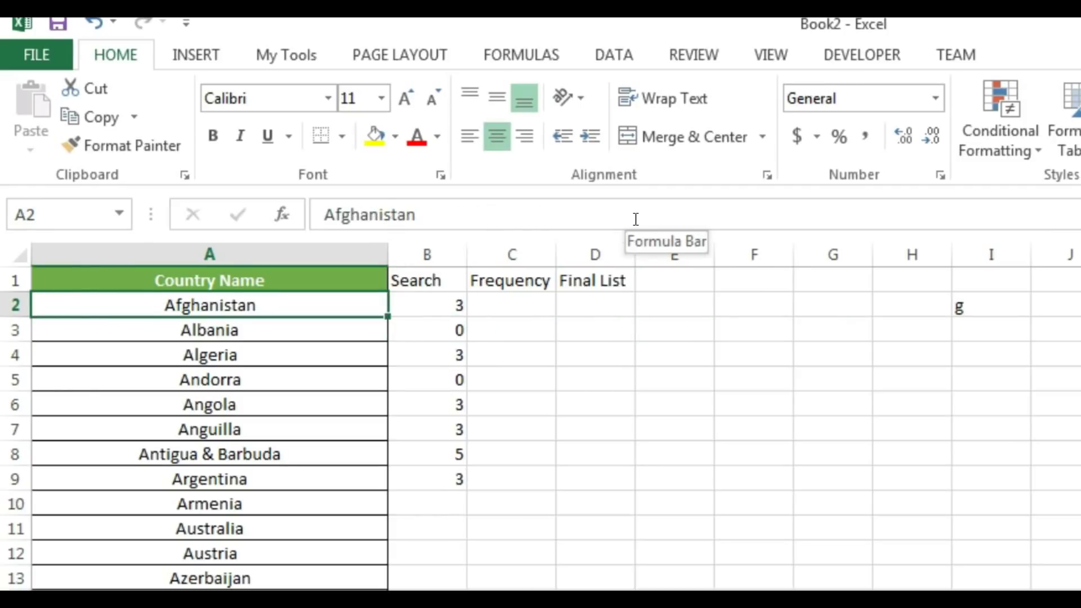
key(Right)
key(Left)
key(Right)
key(Down)
key(Down)
key(Down)
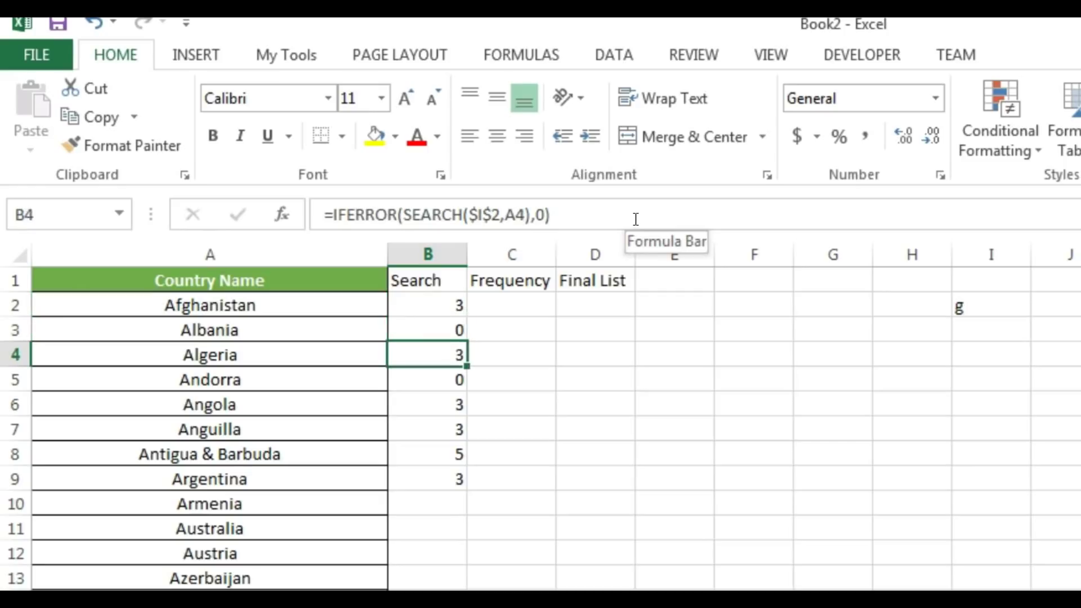
key(Down)
key(Down)
key(Down)
key(Down)
key(Up)
key(Left)
key(Right)
key(Left)
key(Right)
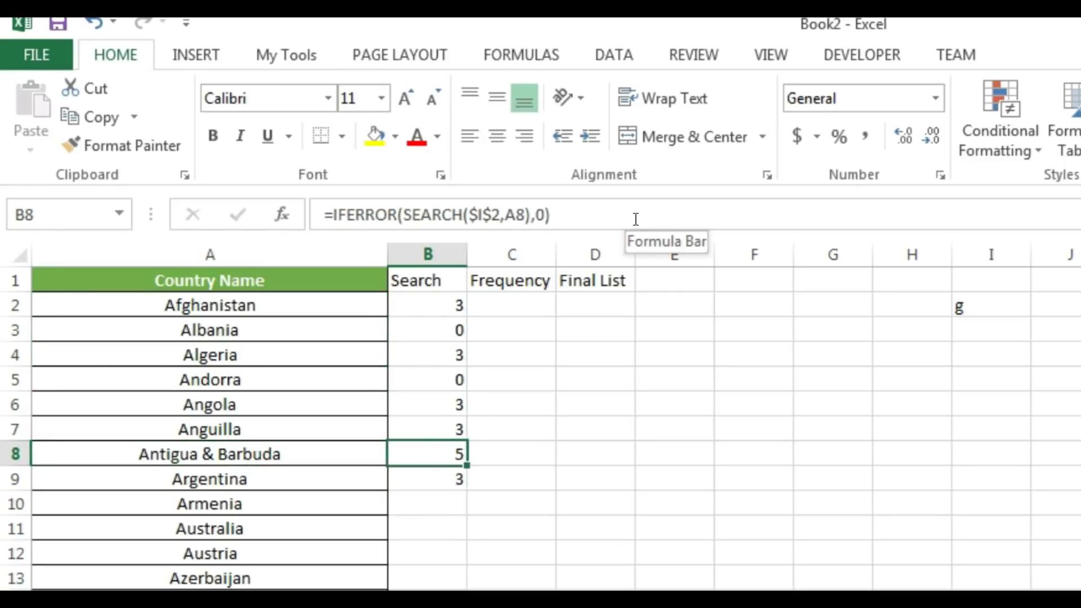
Fill the Search formula down column B for the whole country list, through B199.
key(ctrl+Up)
key(Down)
key(Right)
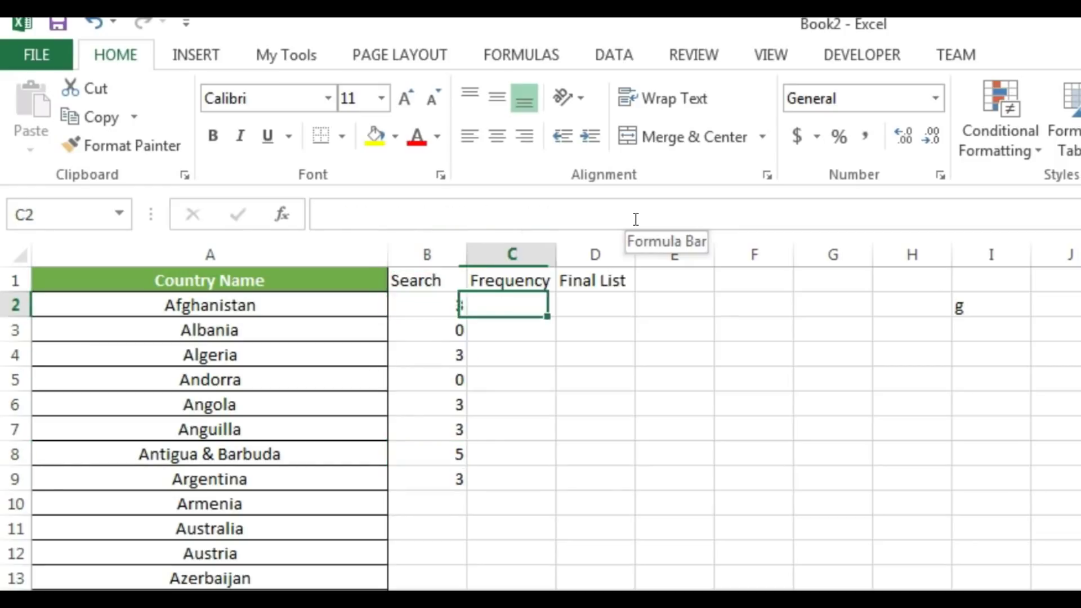
key(Left)
key(Left)
key(Left)
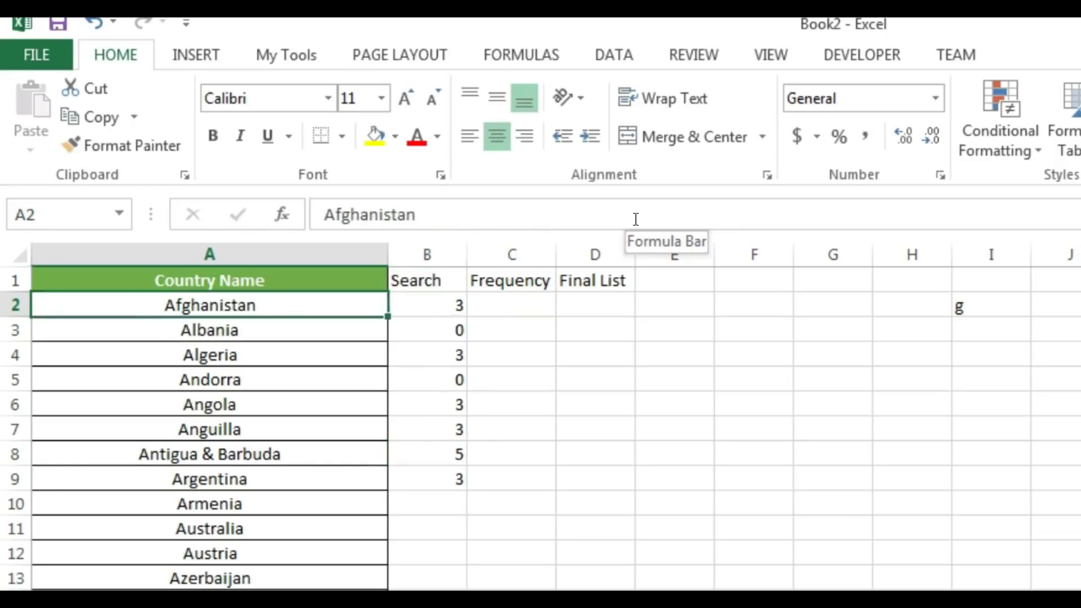
key(ctrl+Down)
key(Right)
key(ctrl+shift+Up)
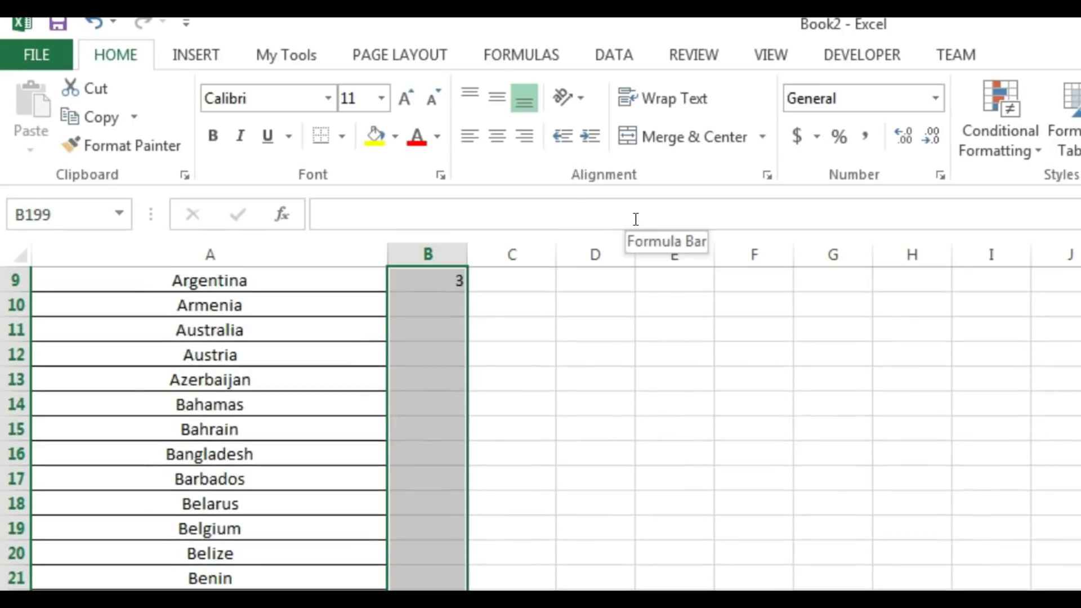
key(ctrl+d)
Widen the Frequency column to make room for its formula.
key(ctrl+Up)
key(Right)
key(Down)
key(Up)
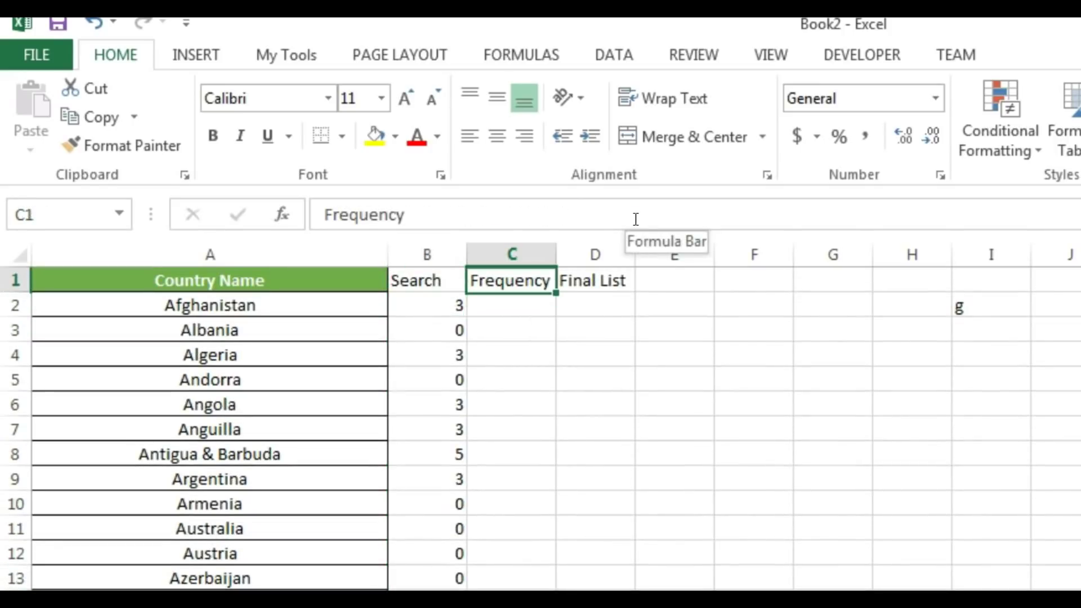
key(Down)
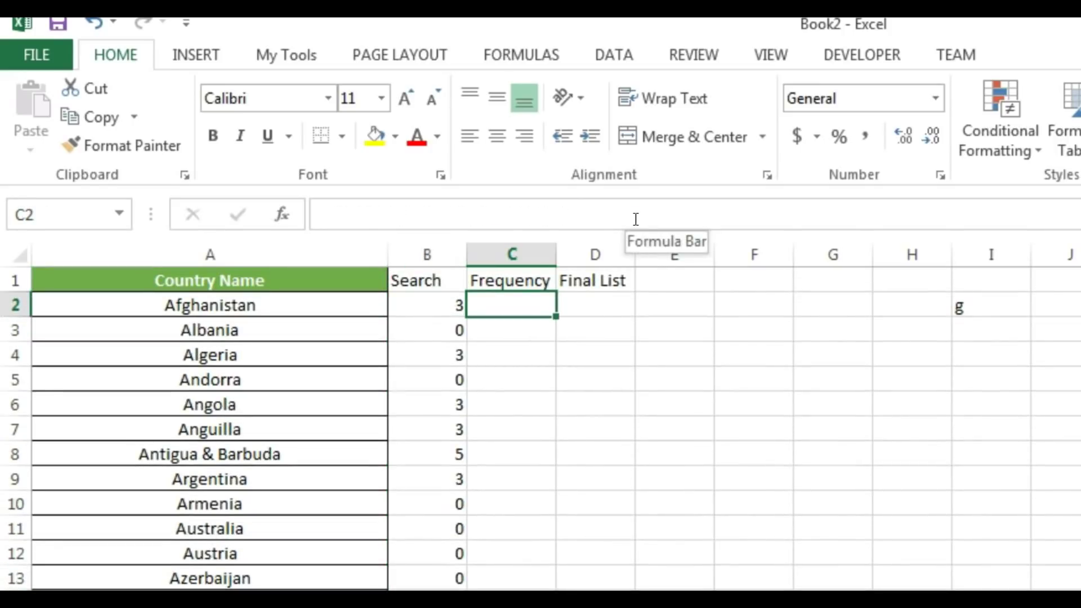
drag(556, 254, 597, 255)
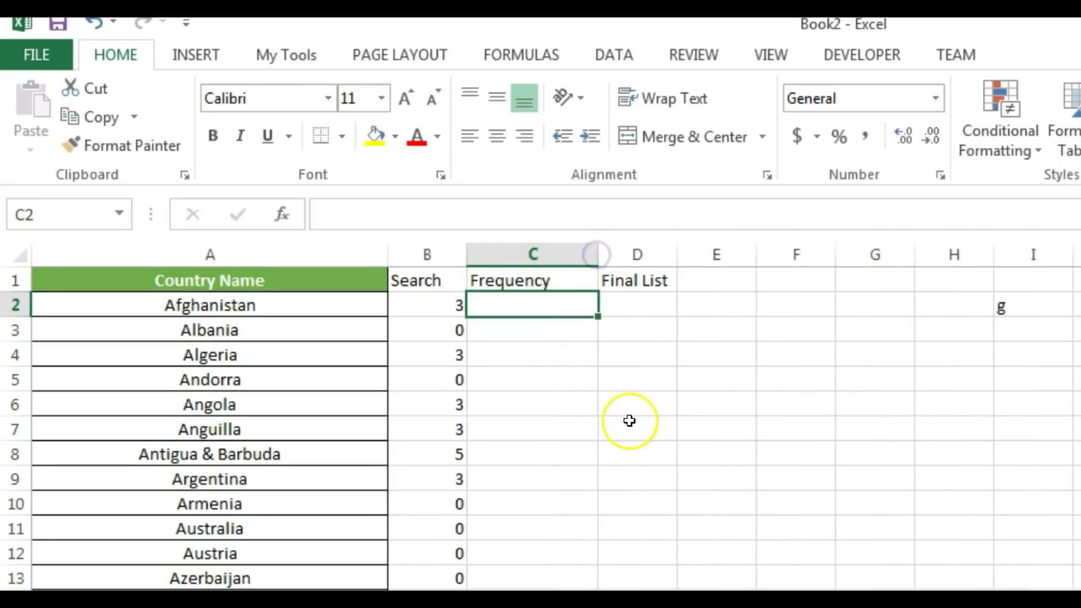
Begin the Frequency formula in C2 with an IF that tests B2=0 and returns an empty string "" when true.
text(=if)
key(Tab)
key(Left)
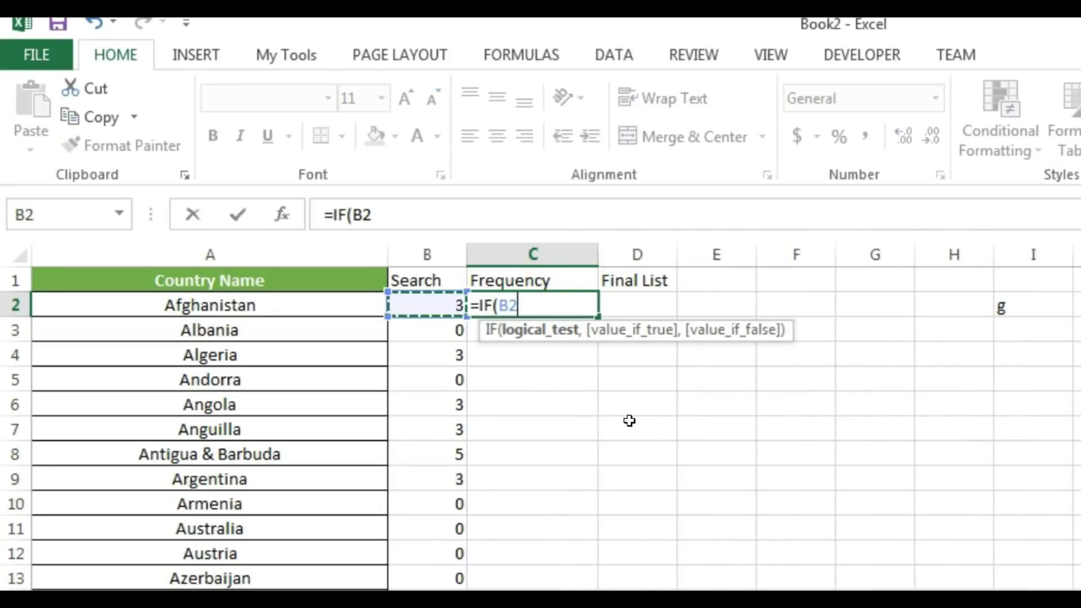
text(=0)
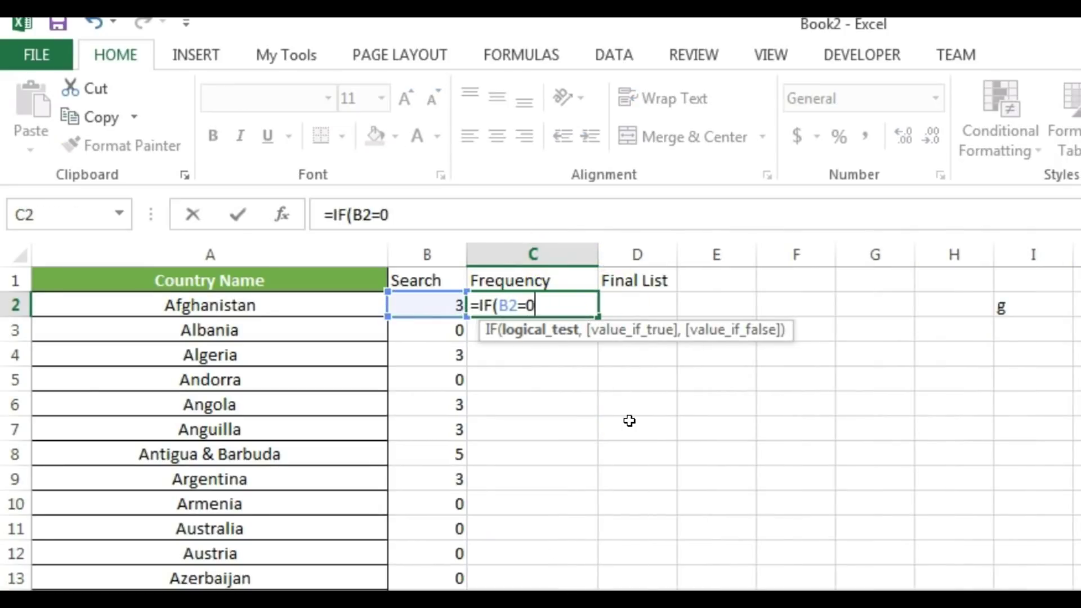
text(,)
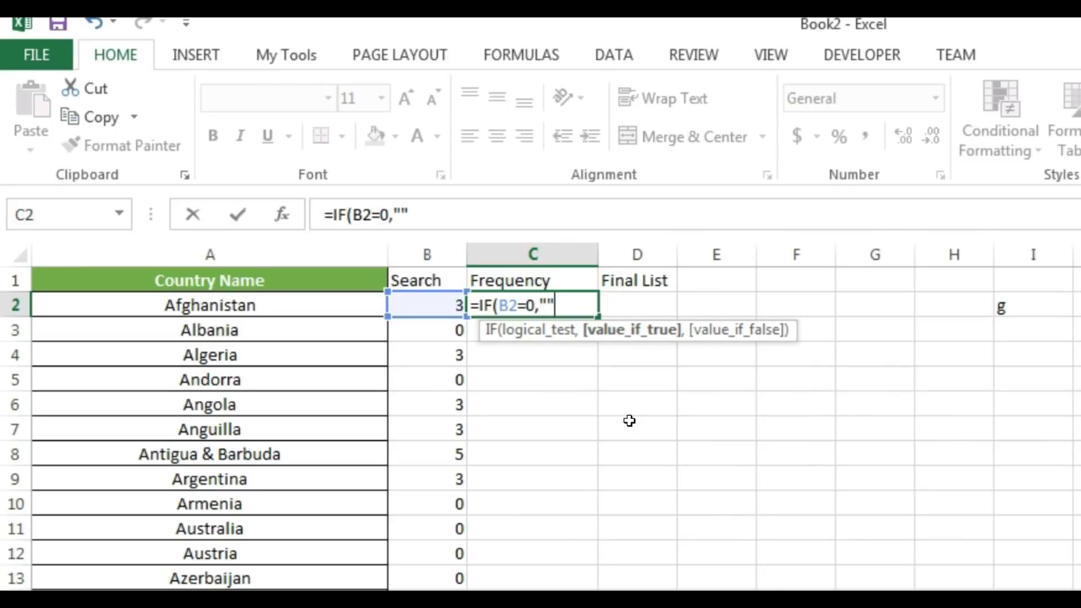
text("",)
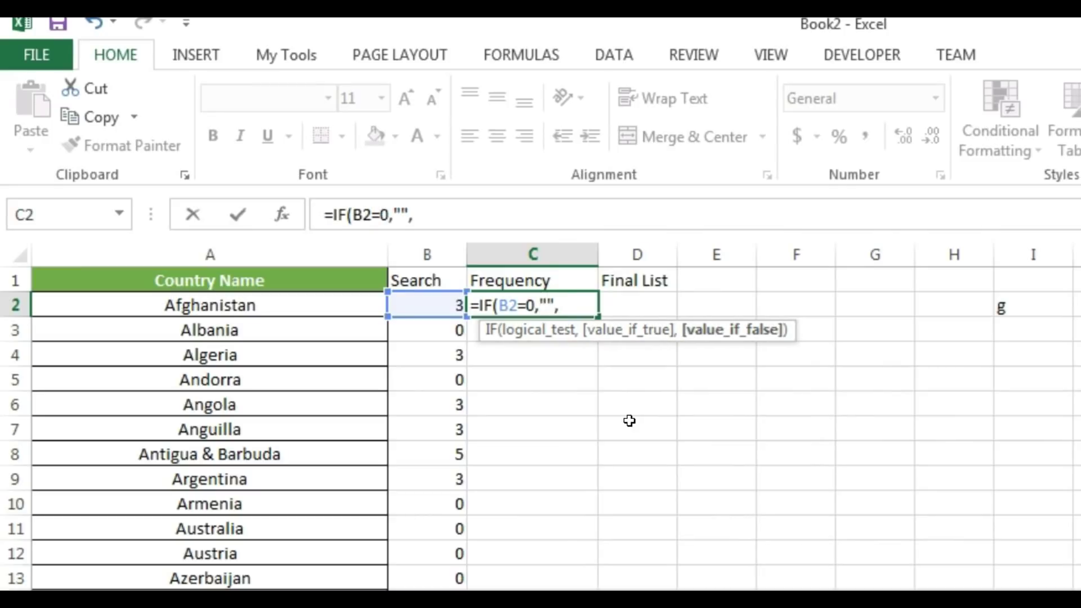
Add COUNTIF as the value-if-false argument of the C2 formula, with the expanding range $B$2:B2.
text(cou)
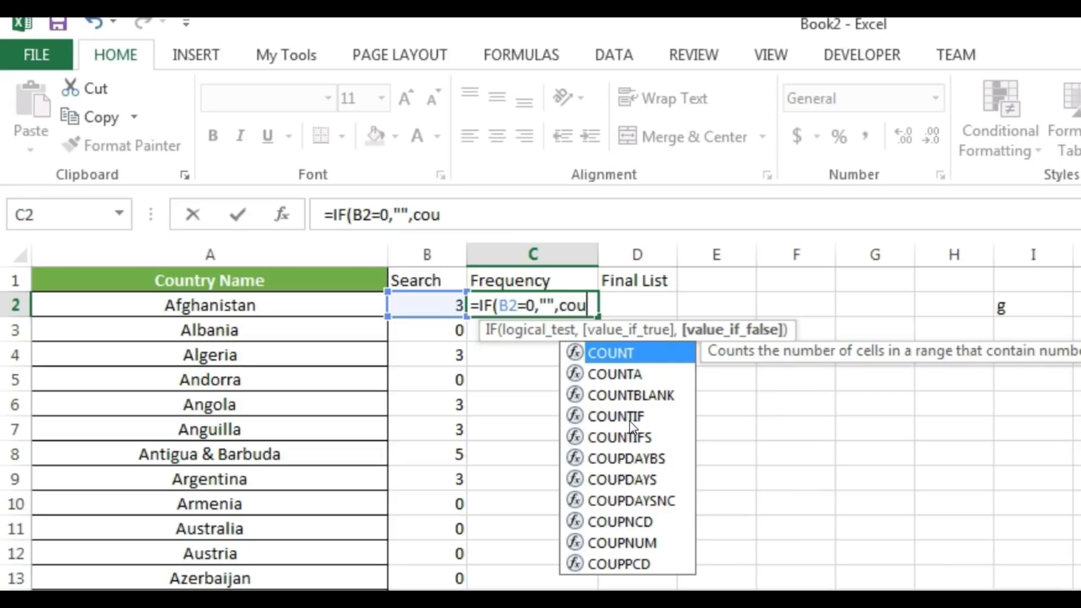
key(Down)
key(Down)
key(Down)
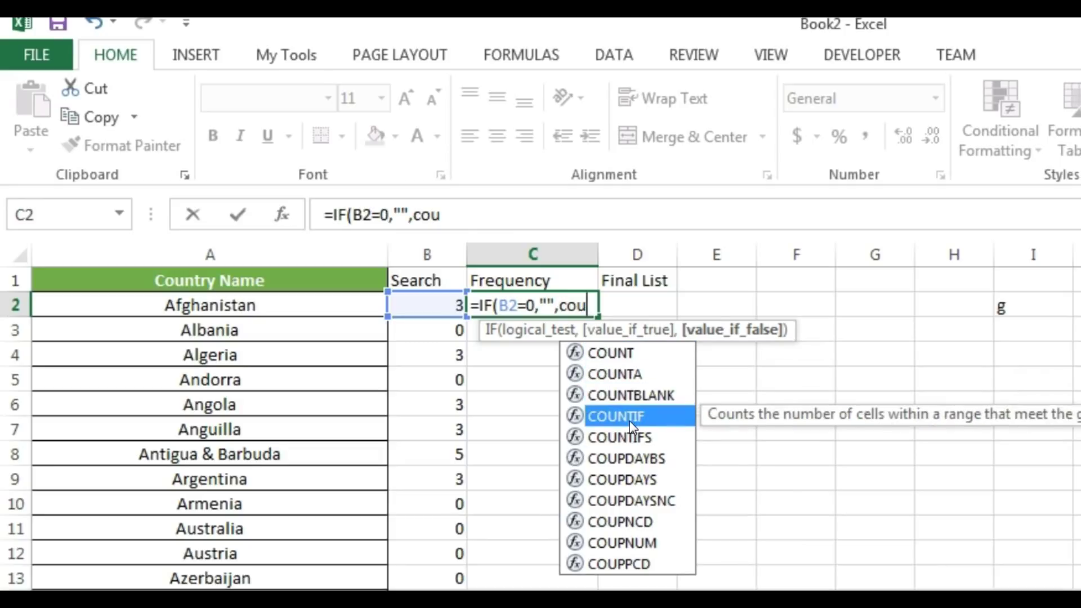
key(Tab)
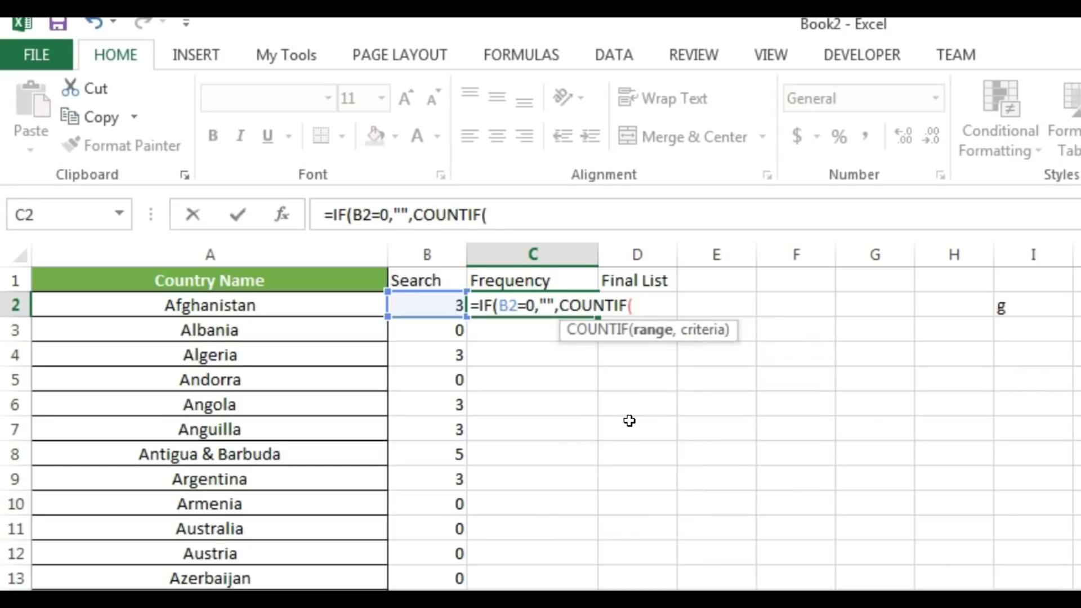
key(Left)
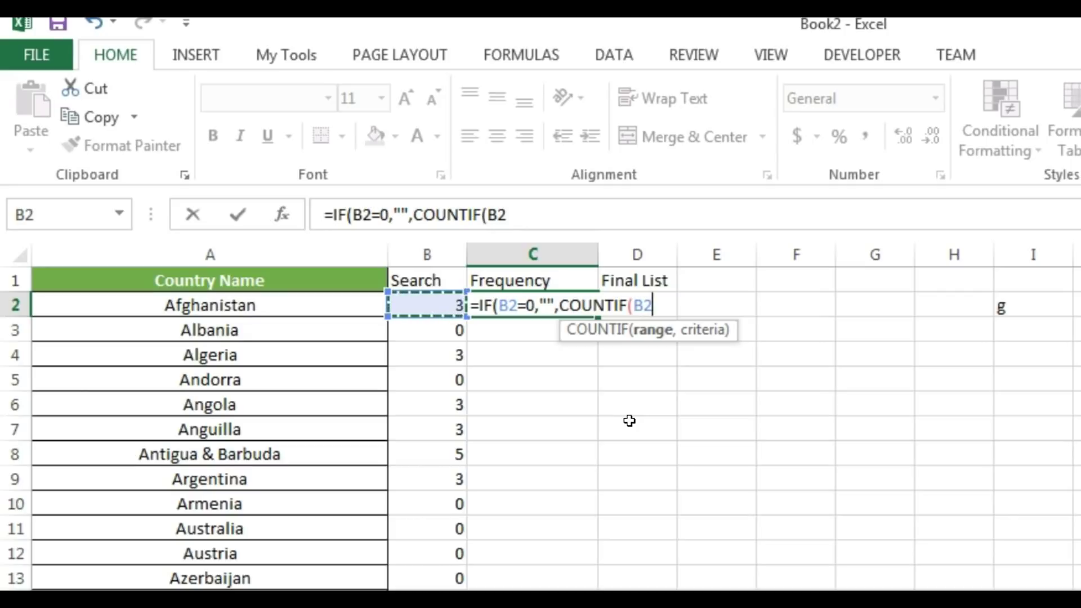
text(:)
double_click(494, 217)
click(495, 219)
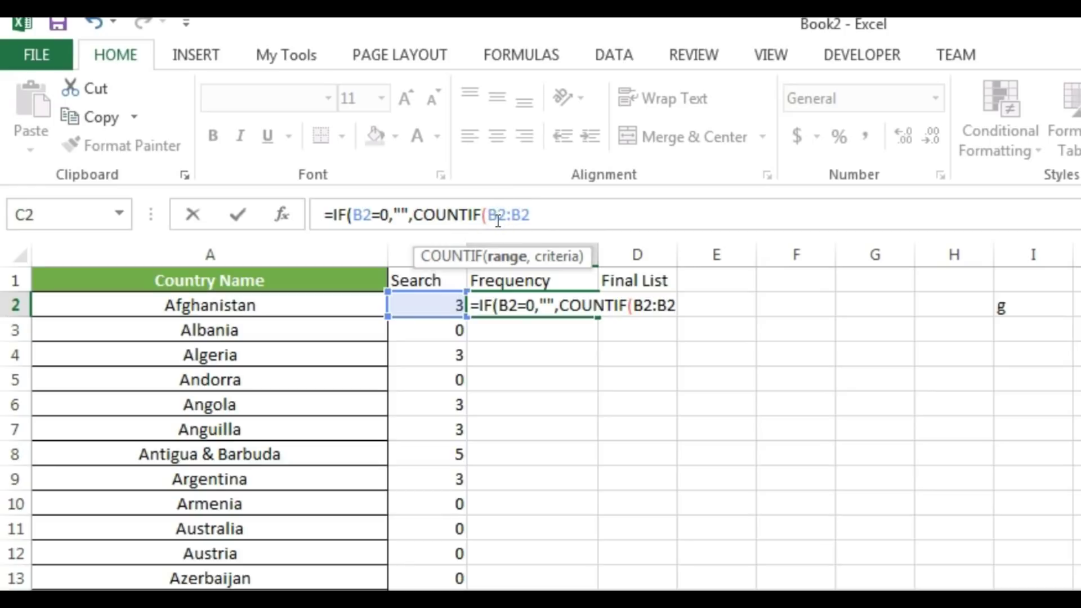
key(F4)
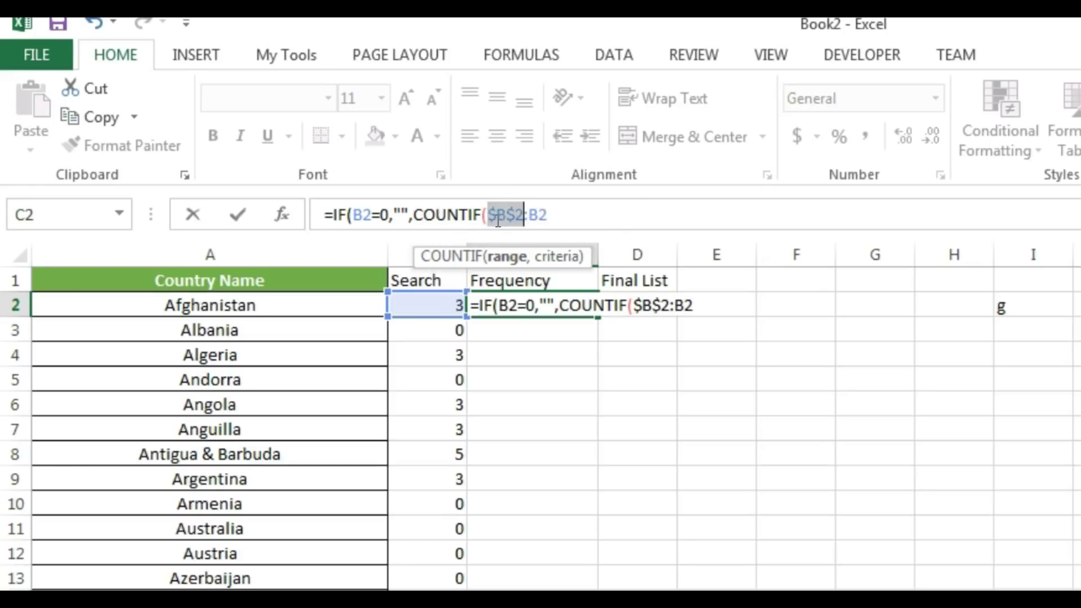
click(547, 214)
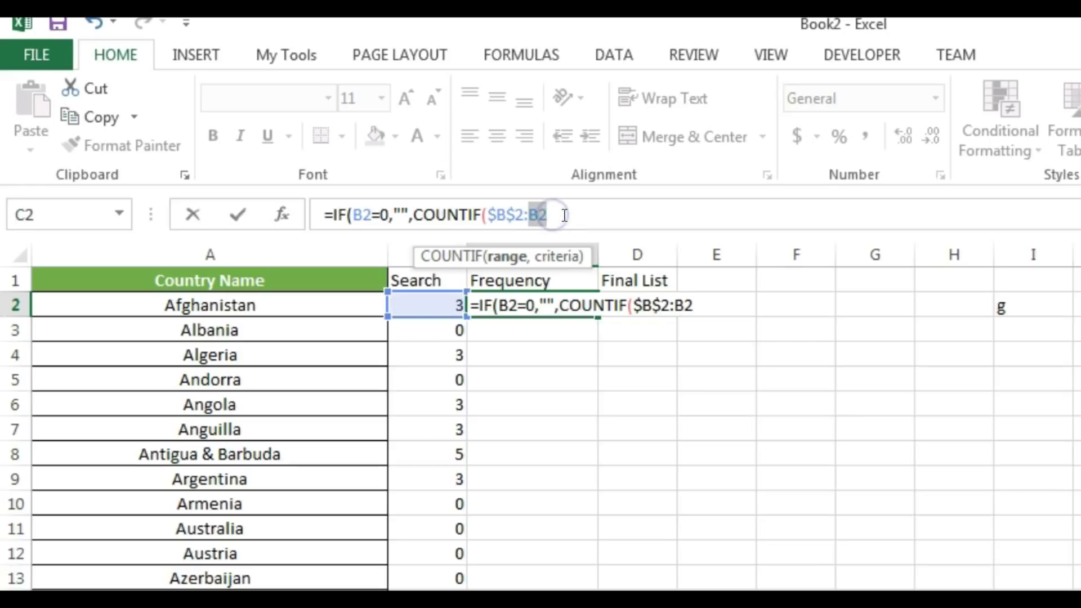
Complete the C2 formula with the COUNTIF criterion ">0" and fill it down the Frequency column for the country list.
click(593, 221)
text(,">0)
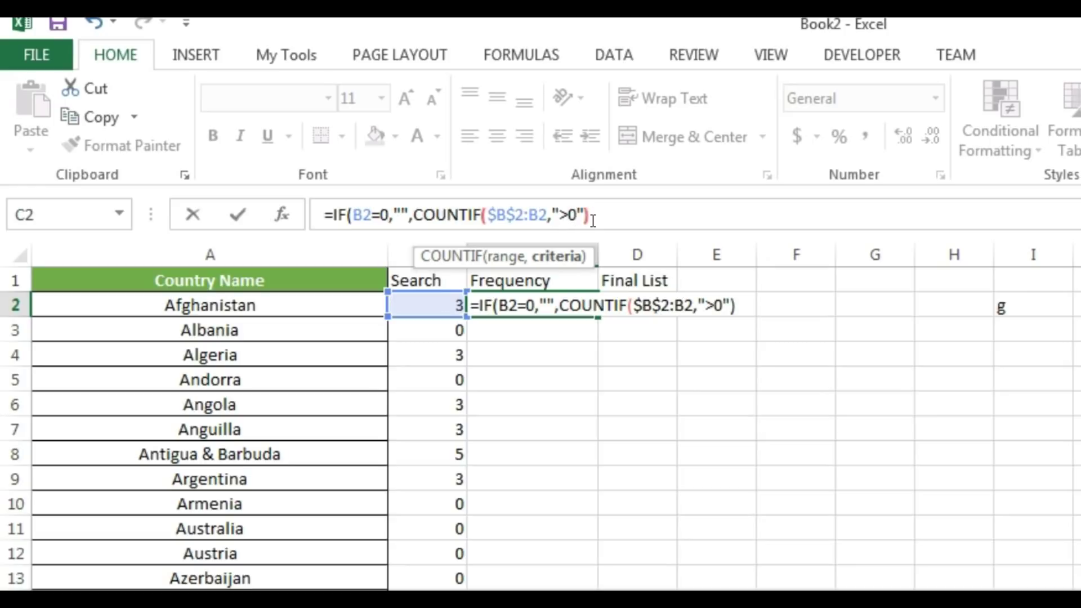
click(593, 221)
key(Return)
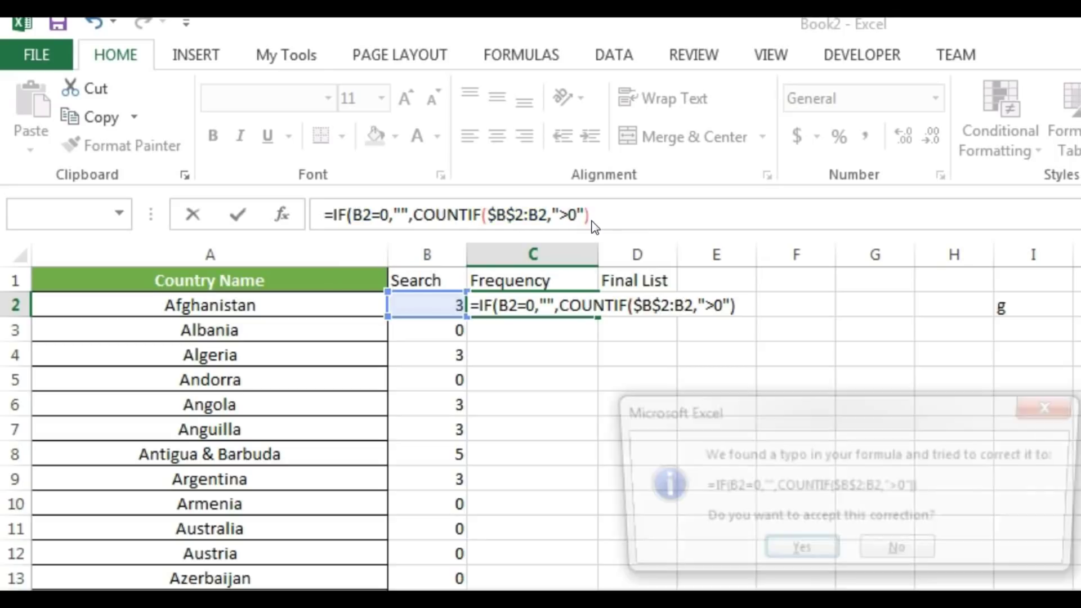
key(Return)
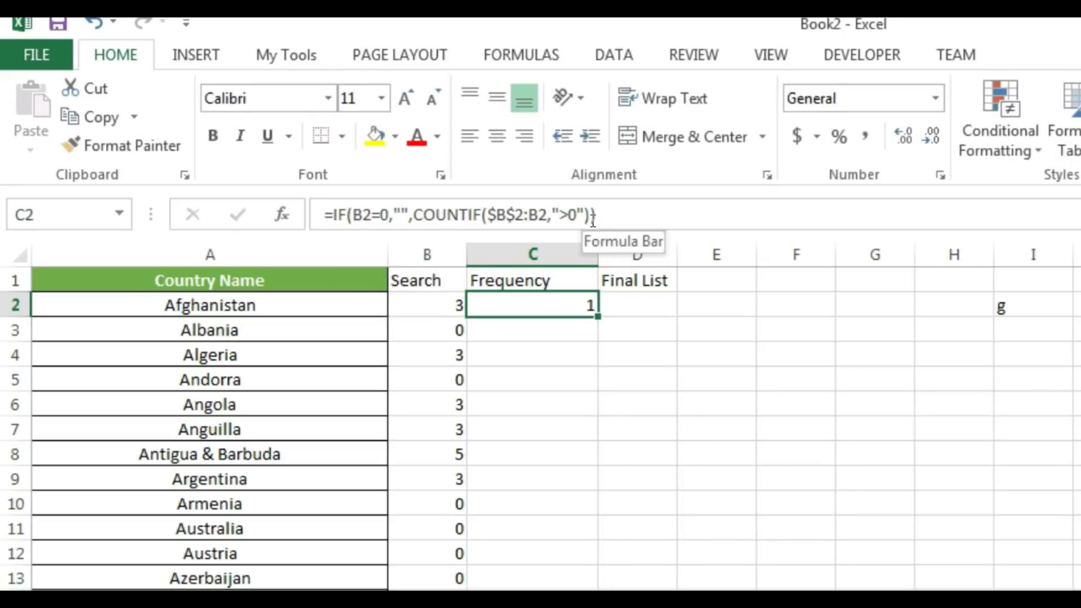
double_click(598, 317)
Examine the Frequency numbering against the Search values, comparing rows with and without a match.
click(569, 343)
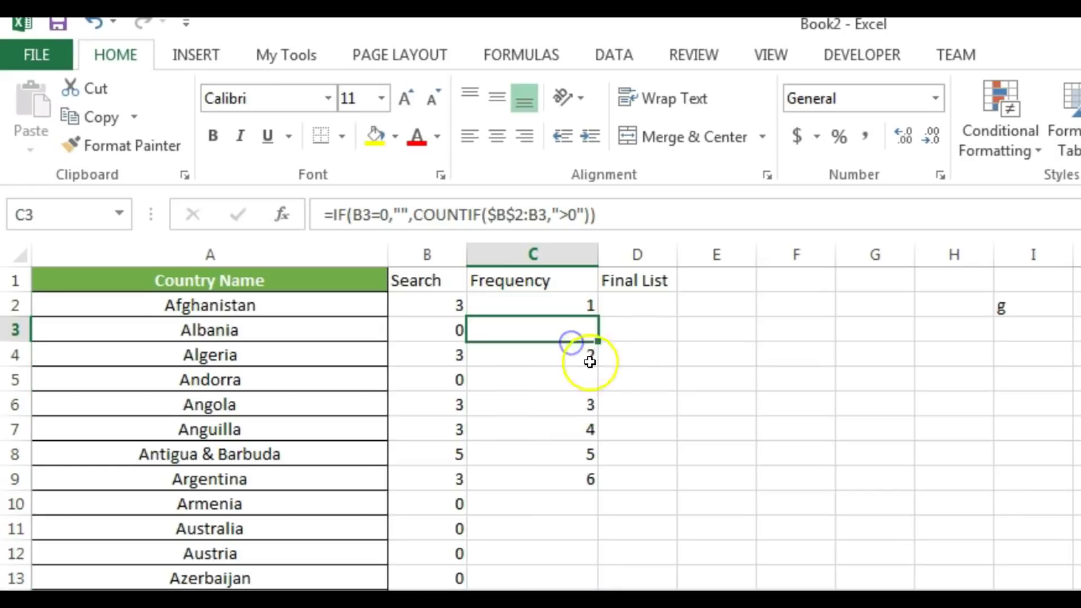
click(452, 381)
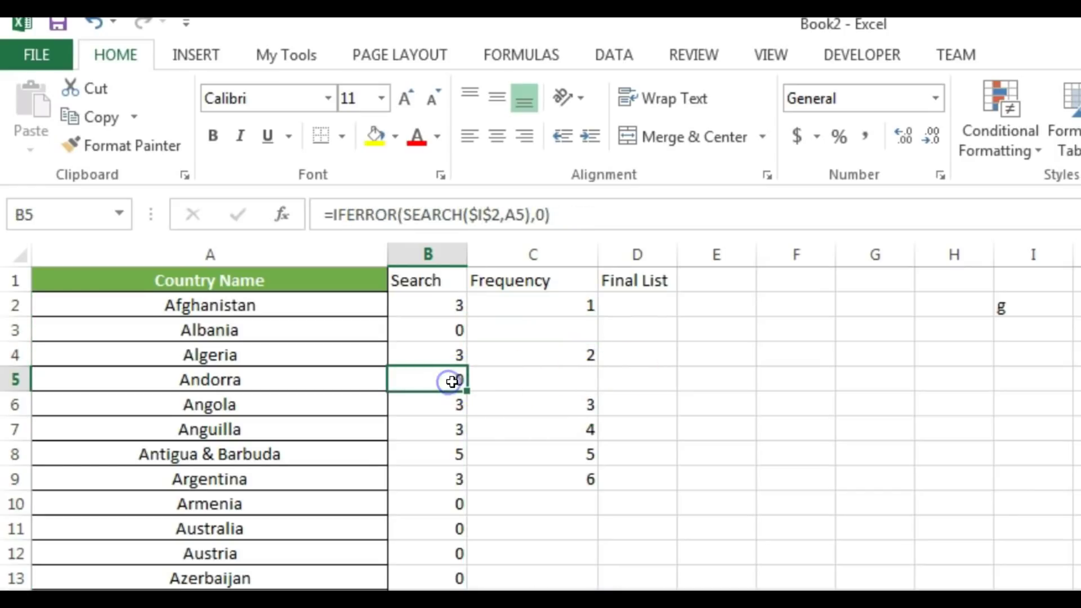
click(586, 381)
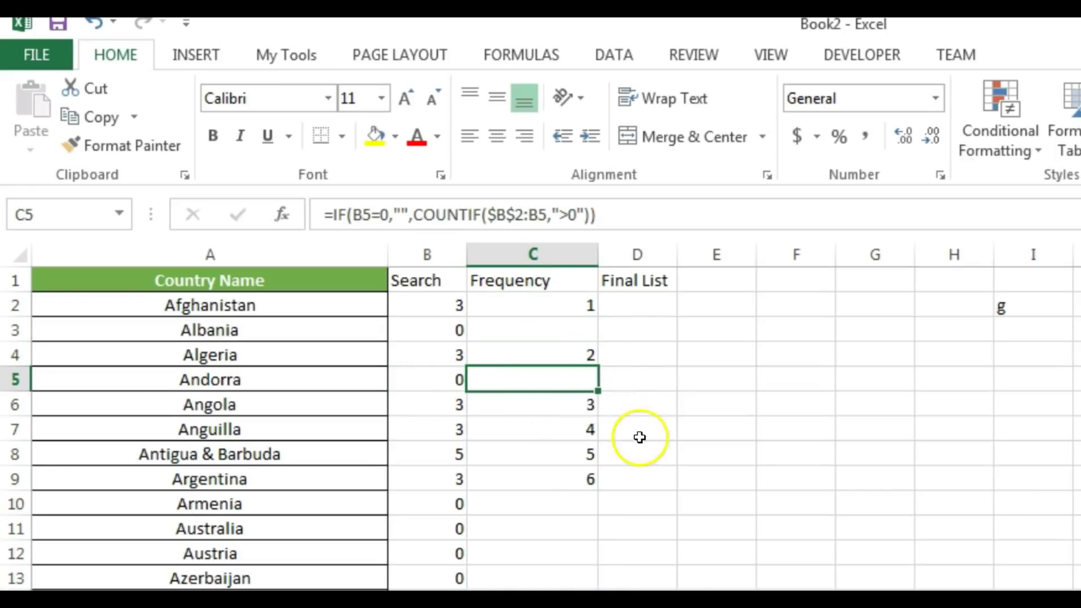
mouse_move(580, 306)
mouse_down()
mouse_move(560, 444)
mouse_move(557, 606)
mouse_move(532, 607)
mouse_up()
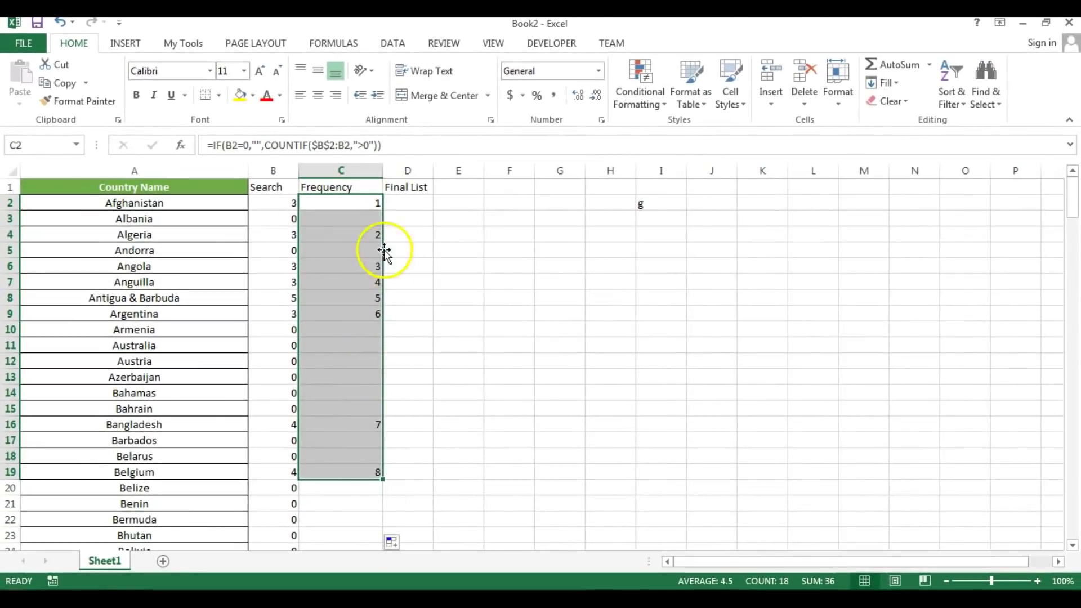
click(371, 282)
click(371, 236)
click(374, 283)
click(376, 326)
click(370, 438)
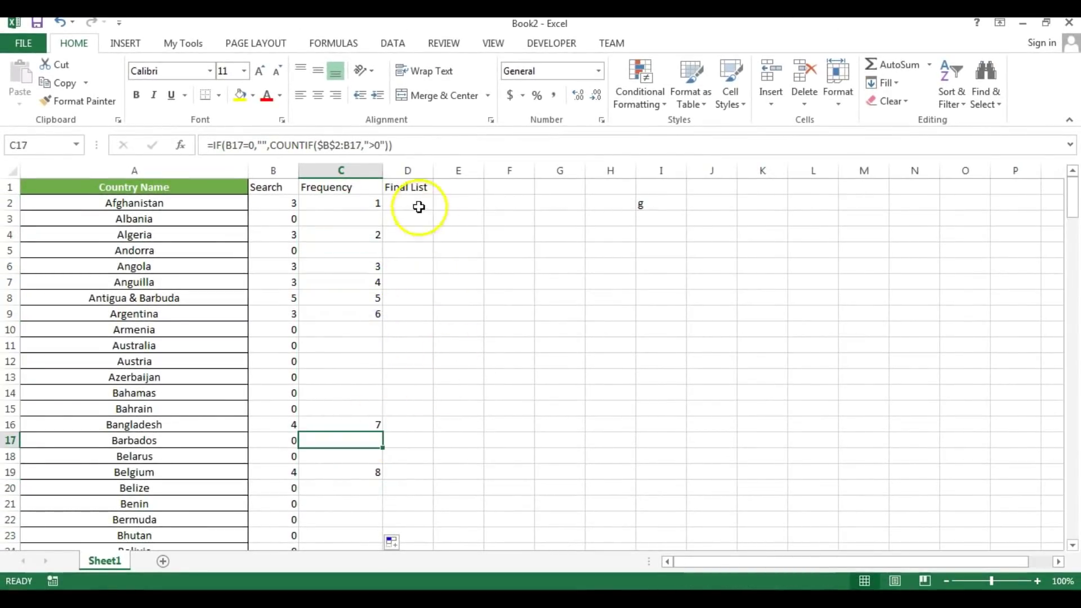
Widen the Final List column and begin its formula in D2 with =INDEX(A:A,MATCH(.
click(417, 207)
drag(432, 170, 507, 170)
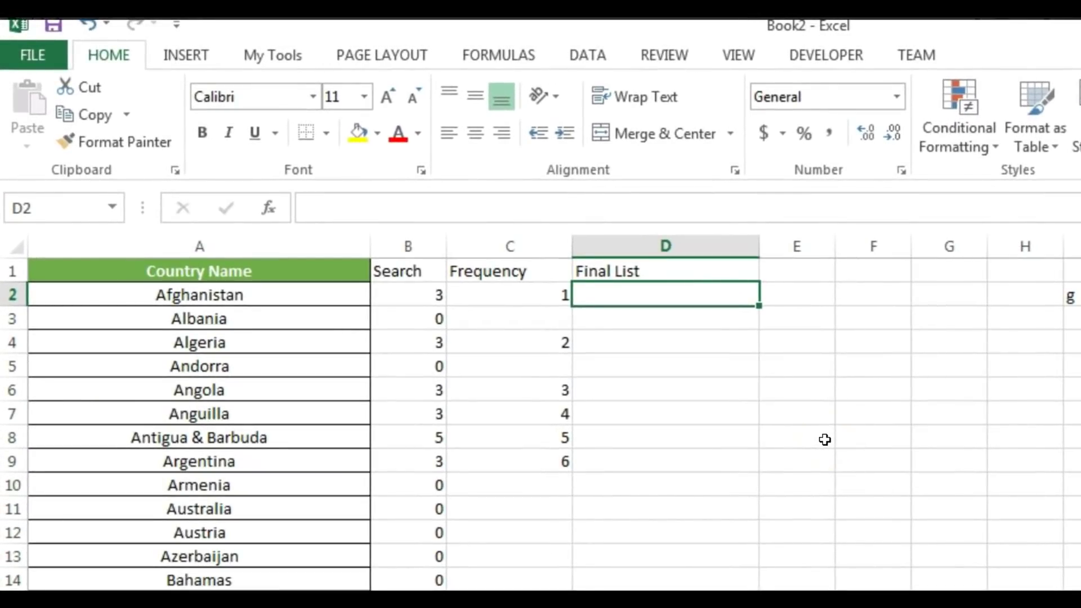
text(=in)
key(Tab)
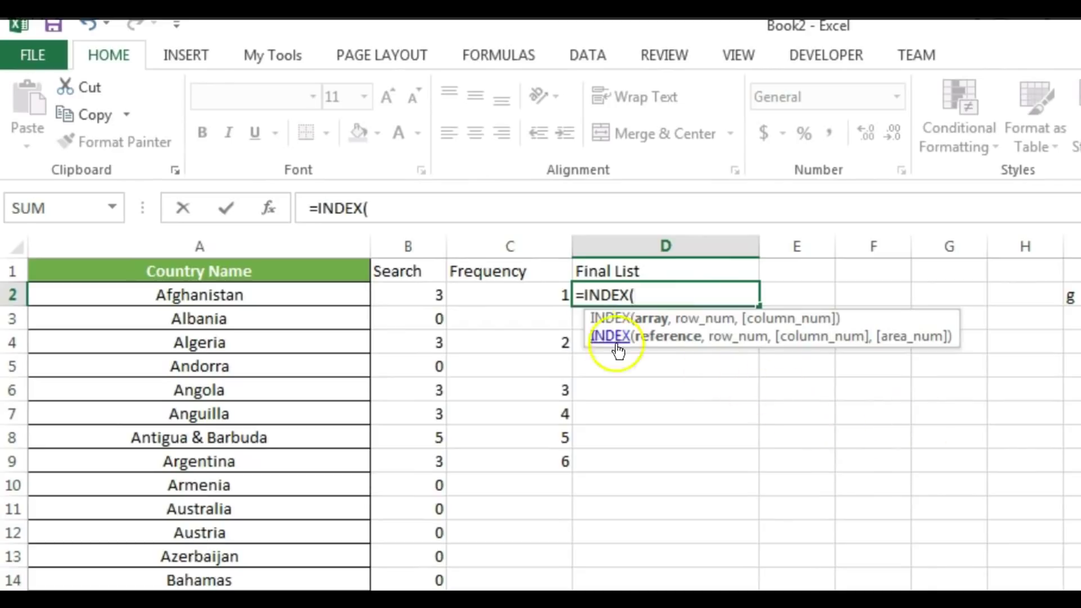
click(259, 246)
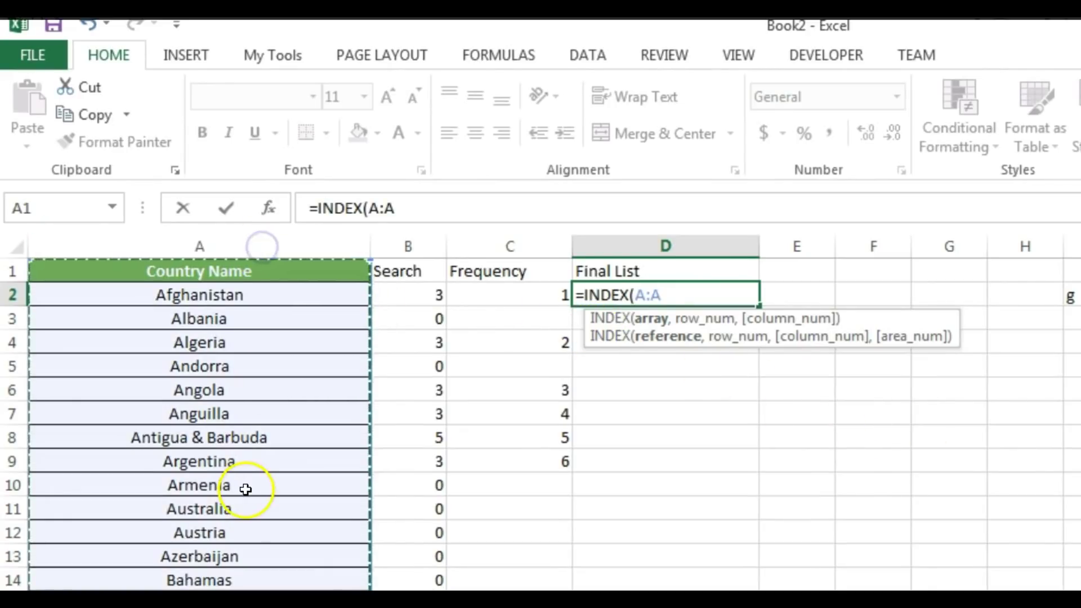
text(,)
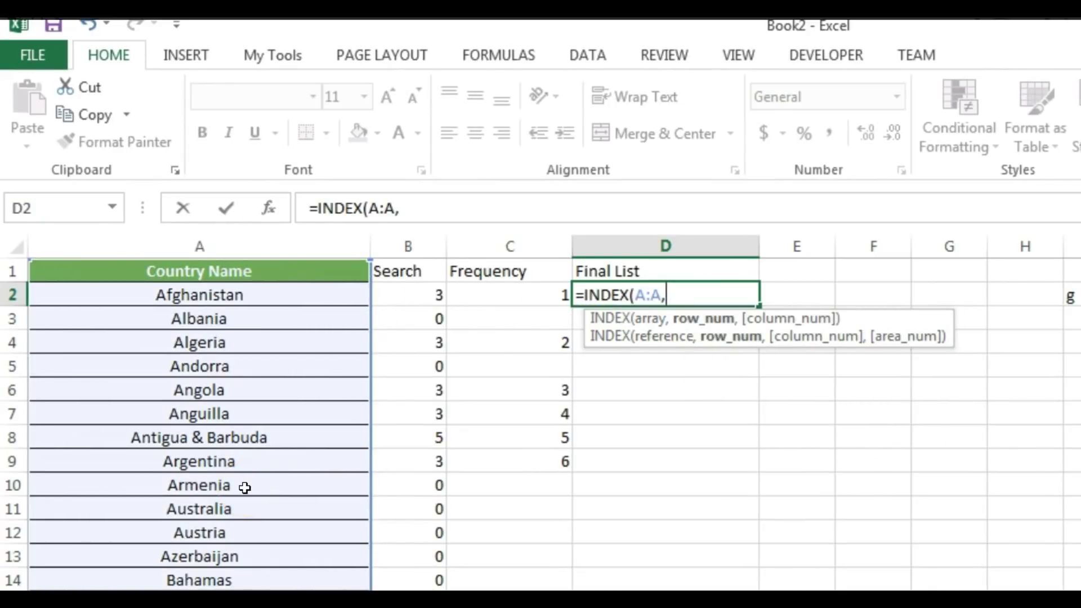
text(m)
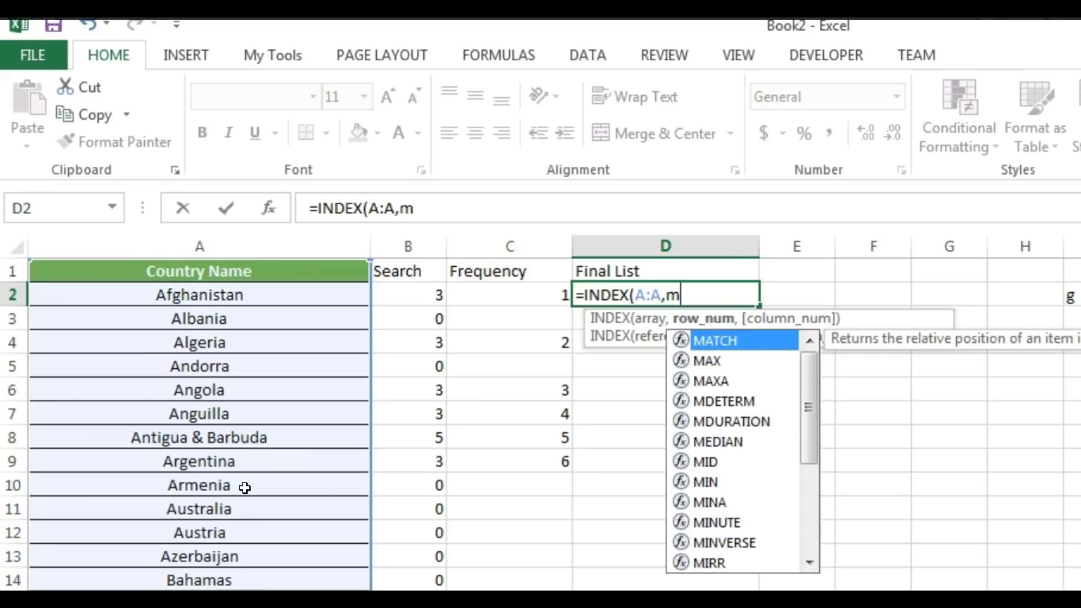
key(Tab)
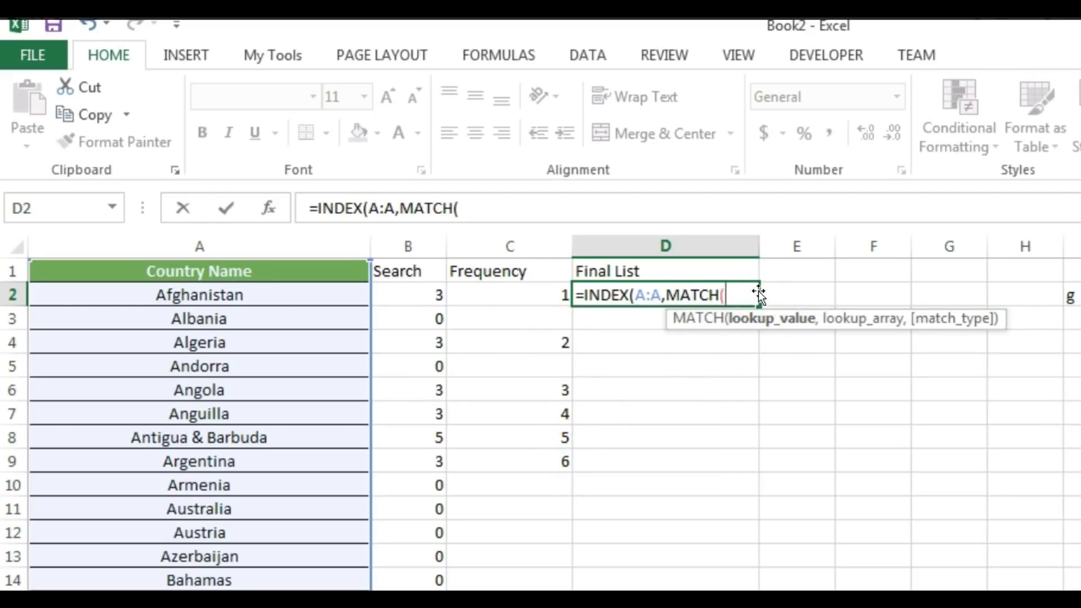
Set the lookup value of MATCH in the D2 formula to ROW(B1).
text(row)
key(Tab)
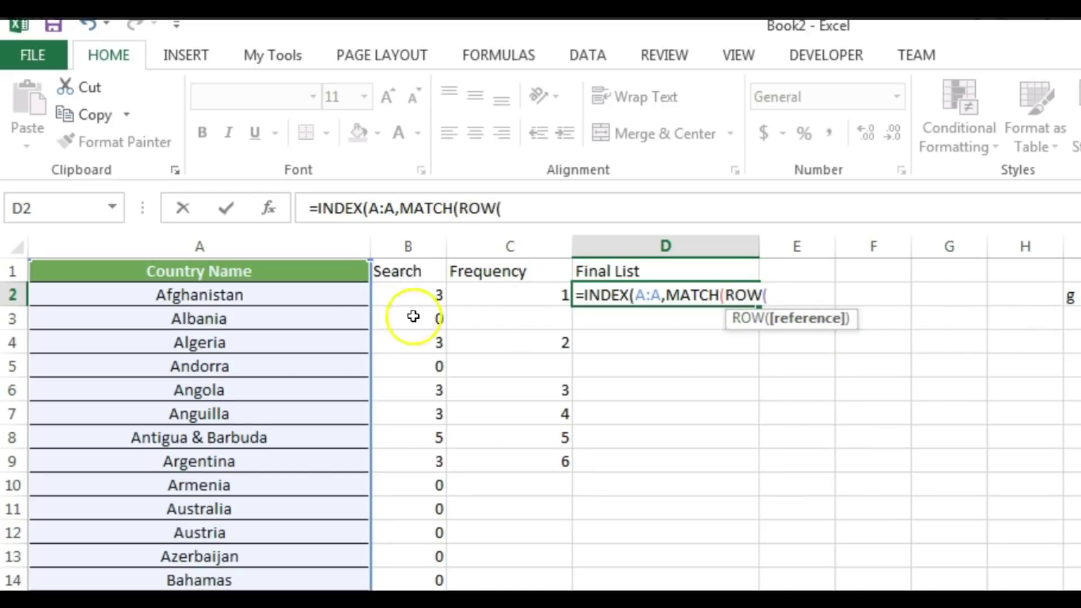
click(432, 266)
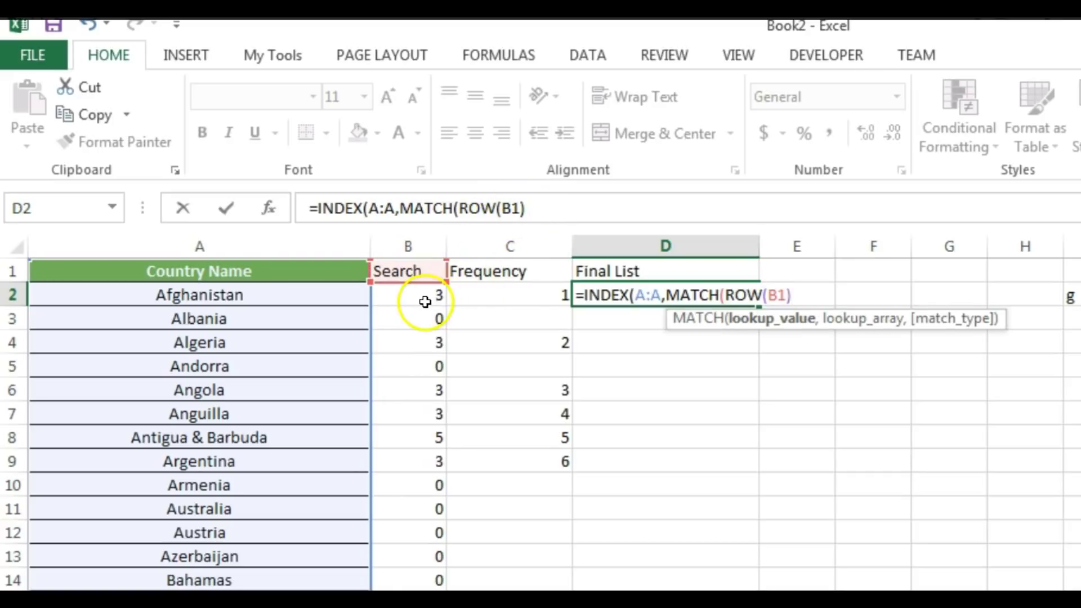
click(561, 206)
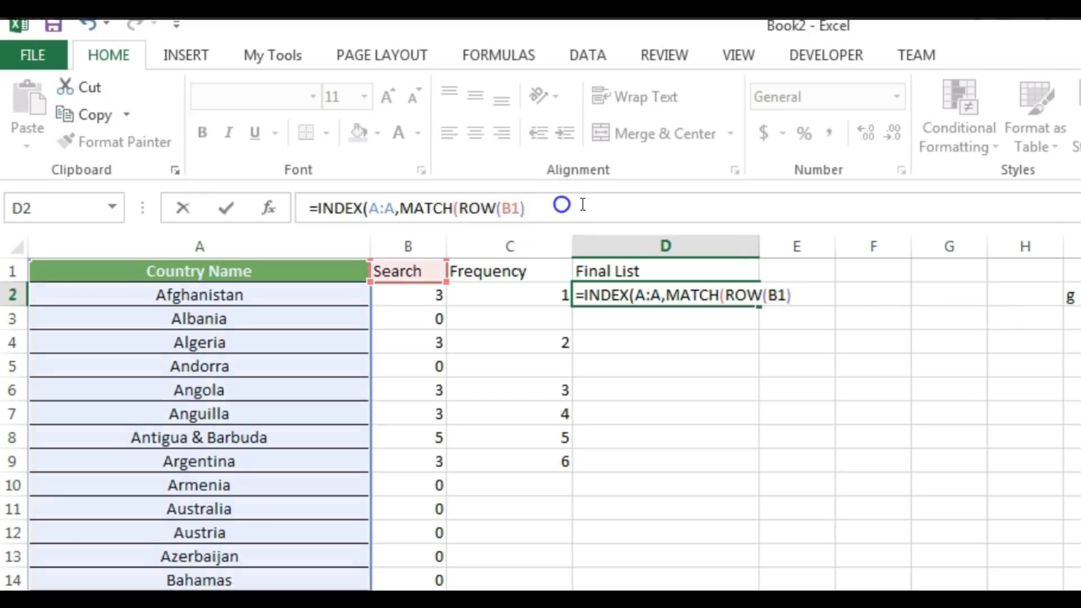
text(,)
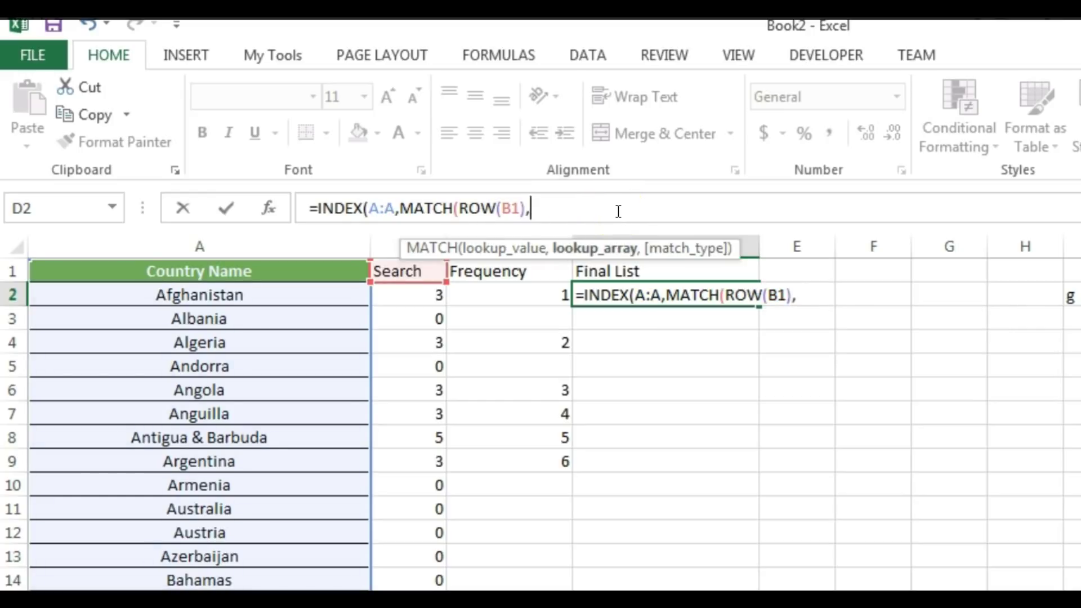
Complete the D2 formula with lookup array C:C and exact match type 0, and keep D2 selected.
click(526, 330)
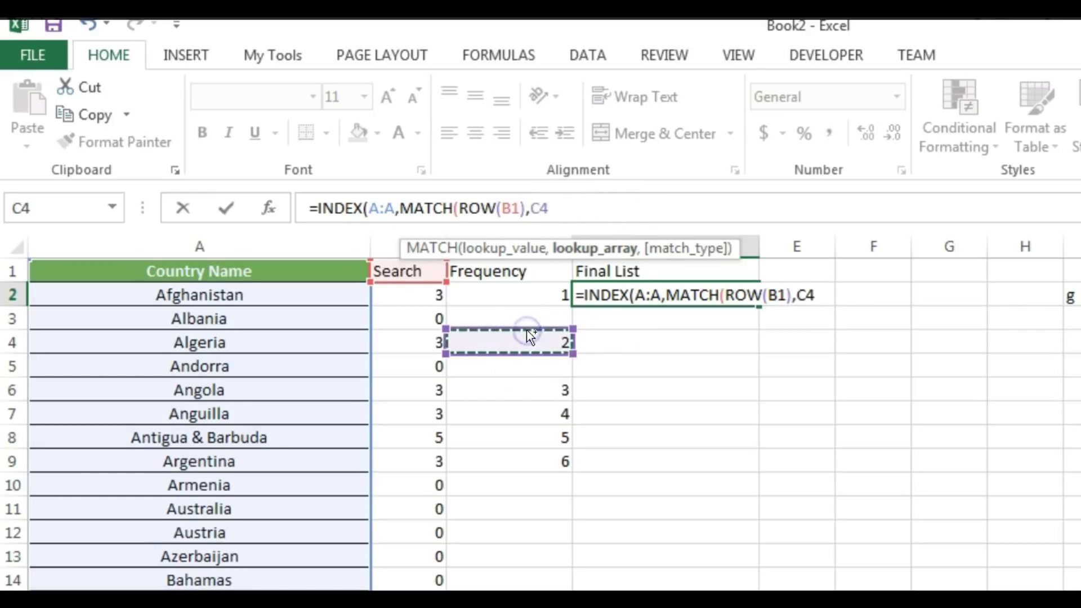
key(ctrl+space)
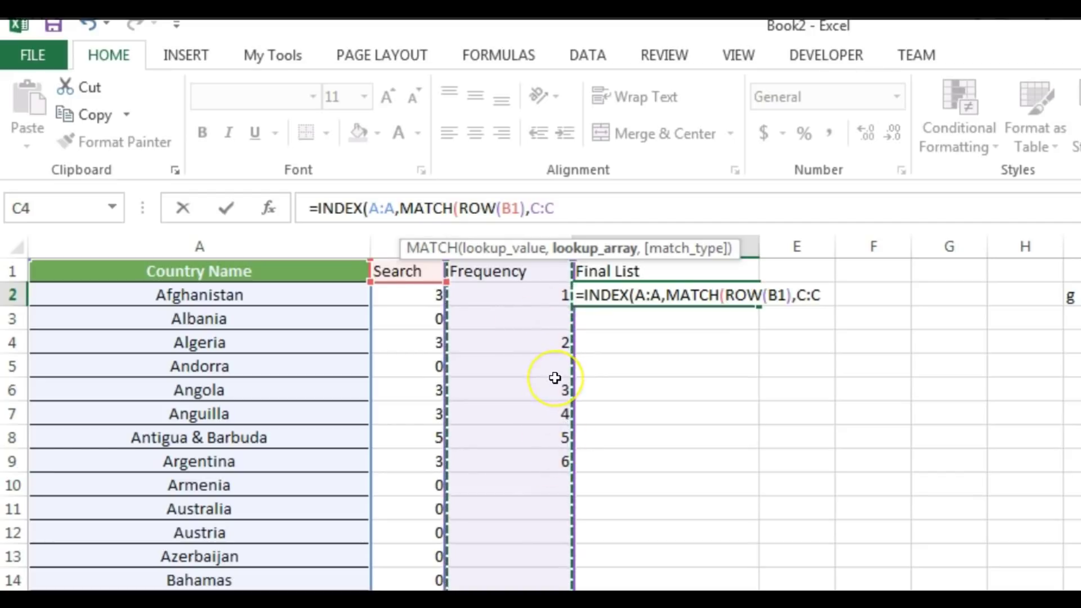
text(,)
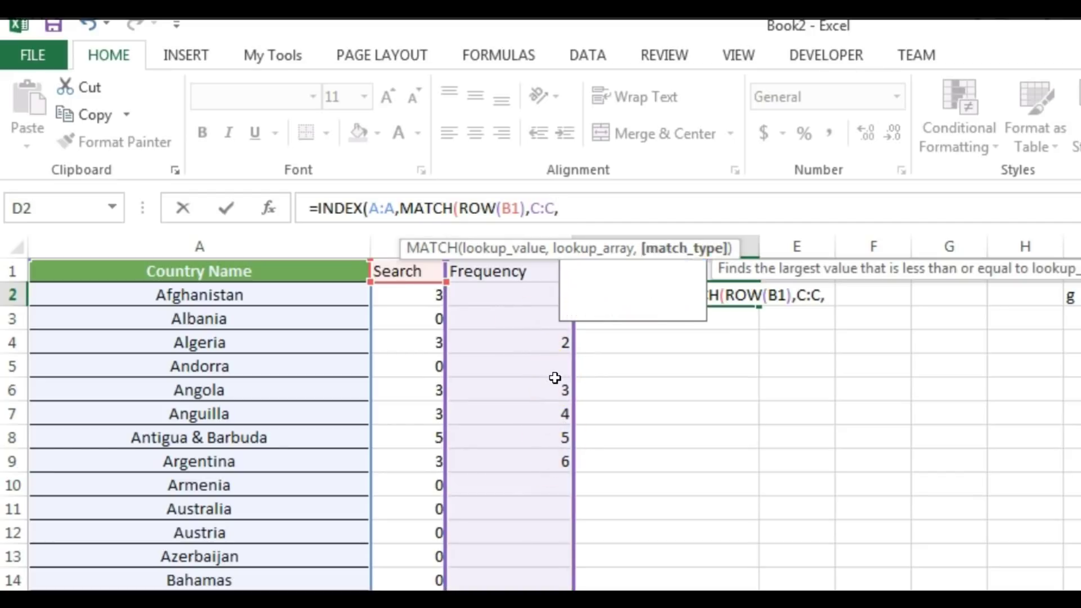
text(0))
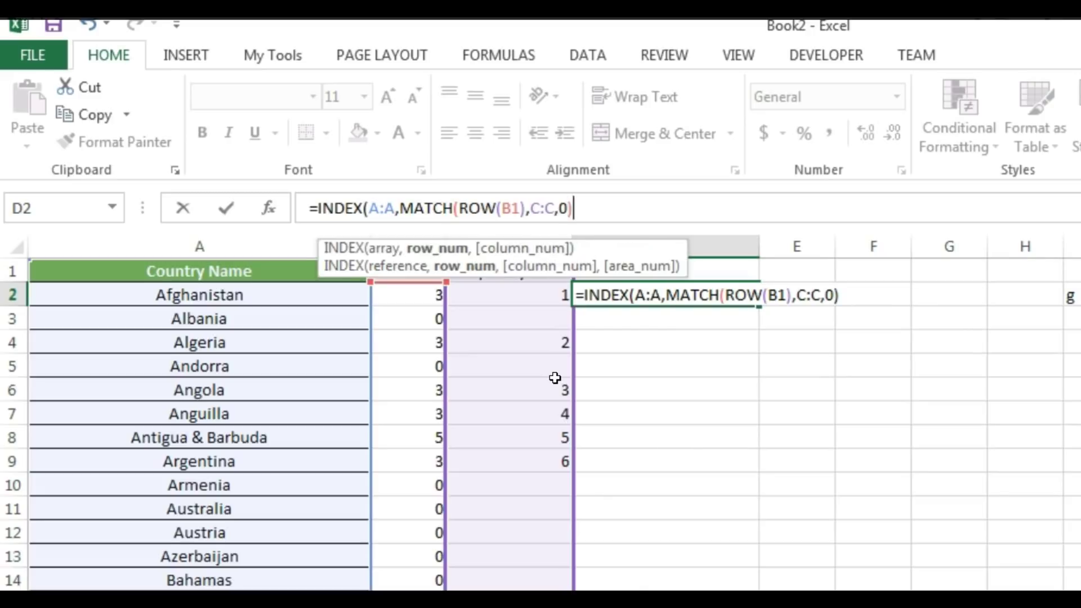
key(Return)
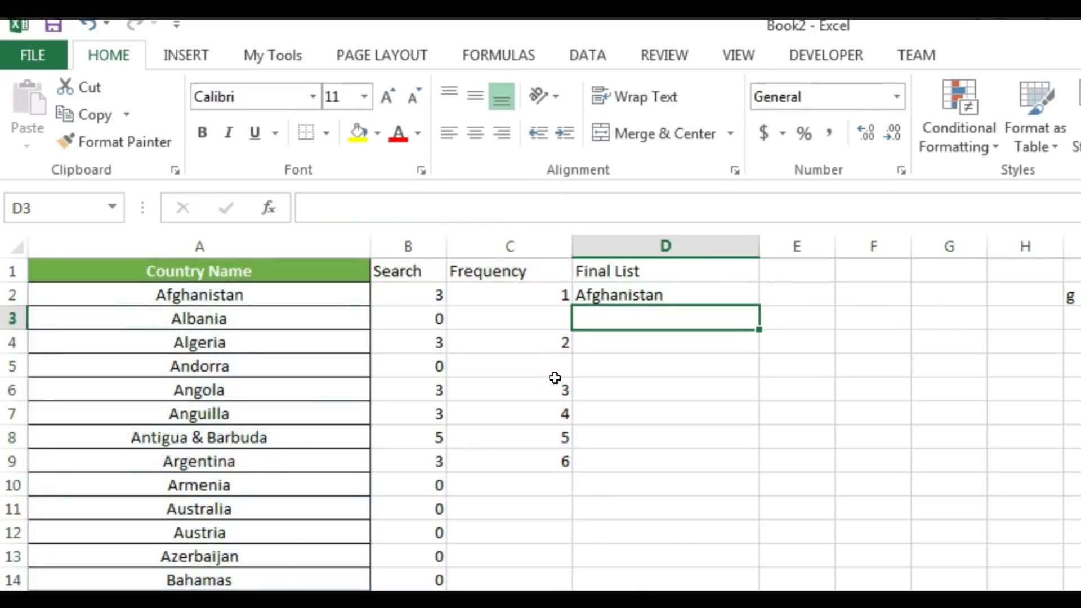
click(681, 293)
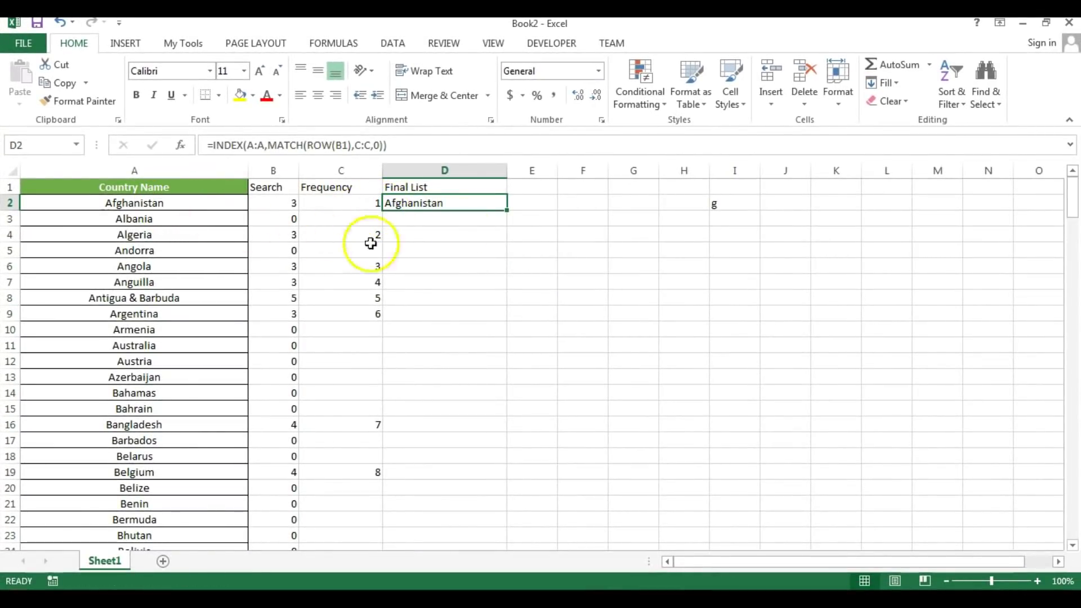
Fill the D2 formula down the Final List column and compare its second entry with the Algeria row's Frequency value.
double_click(512, 211)
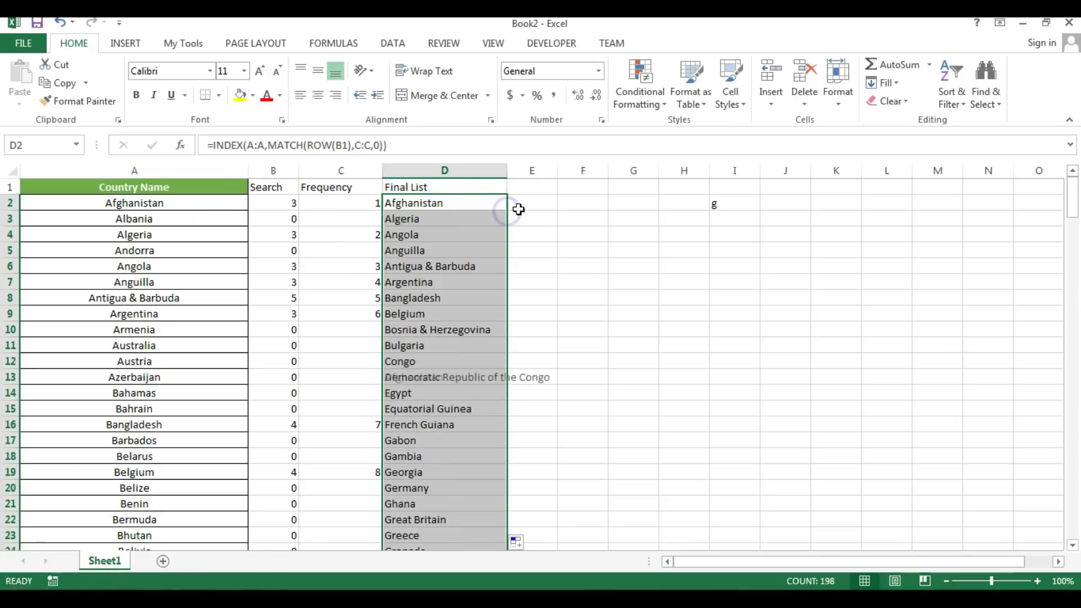
click(447, 239)
drag(374, 234, 107, 241)
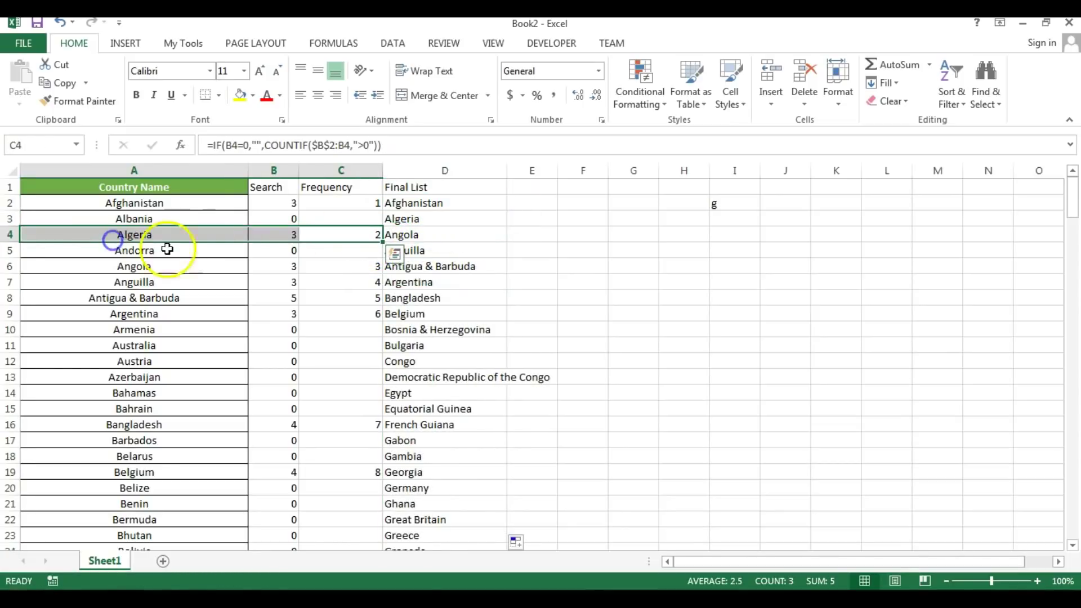
click(464, 282)
Change the search text in I2 to UK and examine the Final List entries in D2 to D4.
click(721, 204)
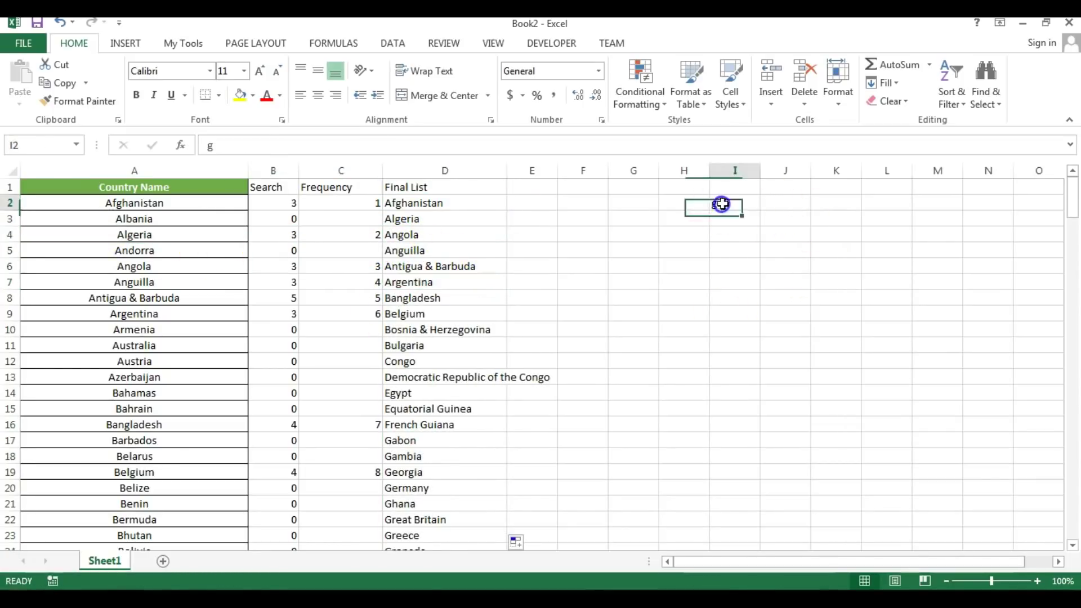
text(UK)
key(Return)
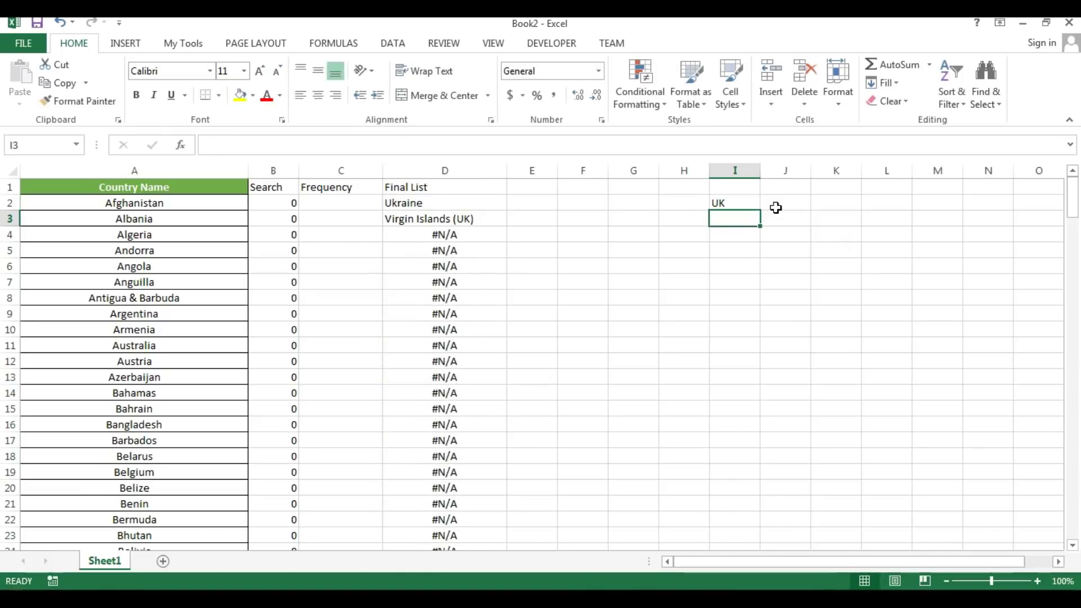
click(412, 203)
click(425, 230)
click(416, 205)
click(449, 233)
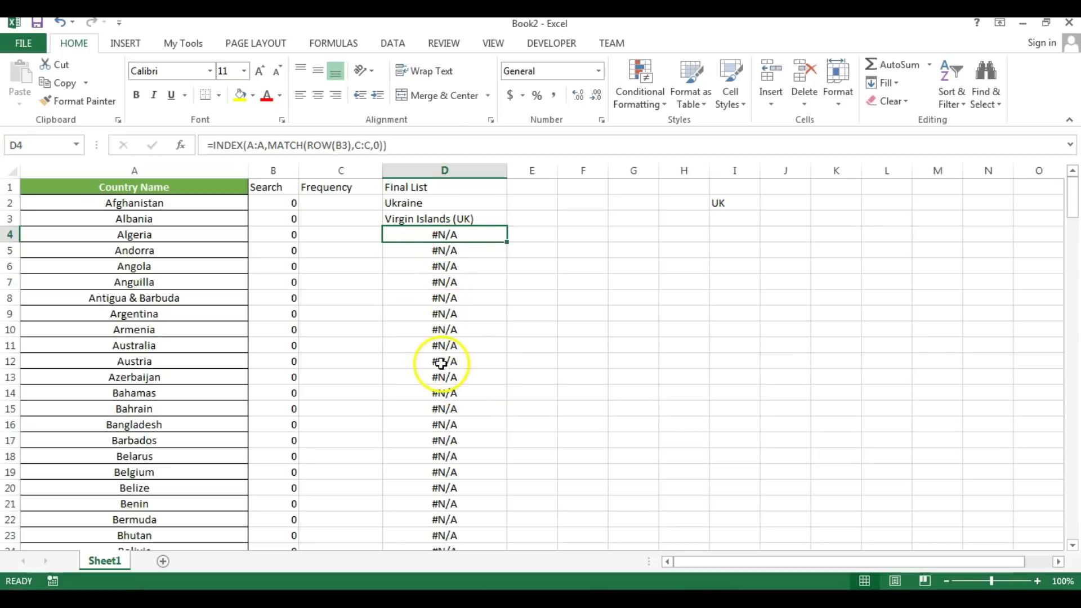
Wrap the D2 formula in IFERROR with an empty string "" as the error value and accept the bracket correction.
click(441, 204)
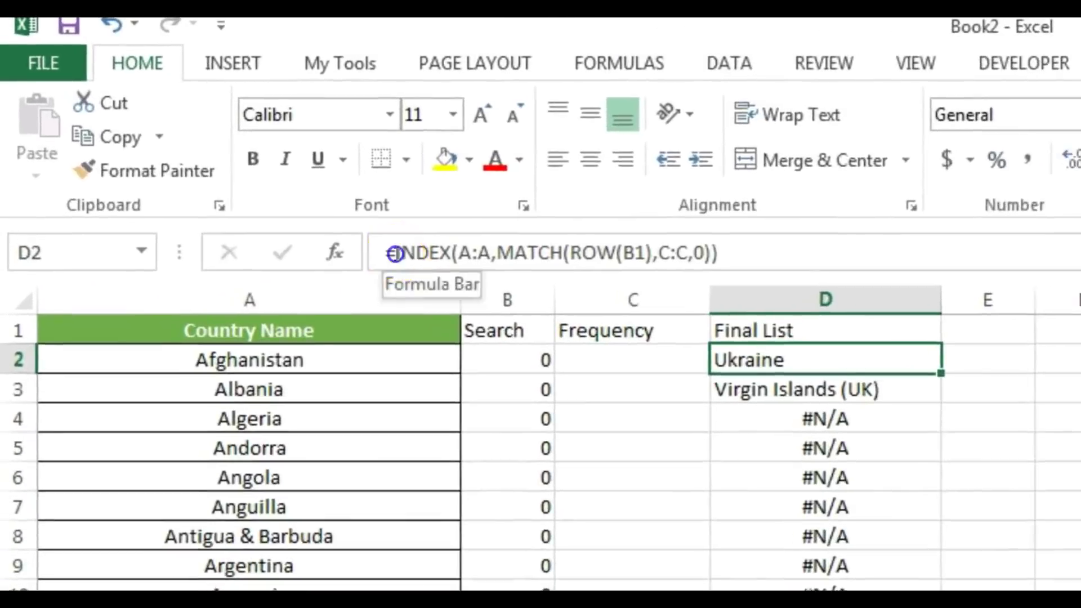
click(396, 254)
text(if)
key(Down)
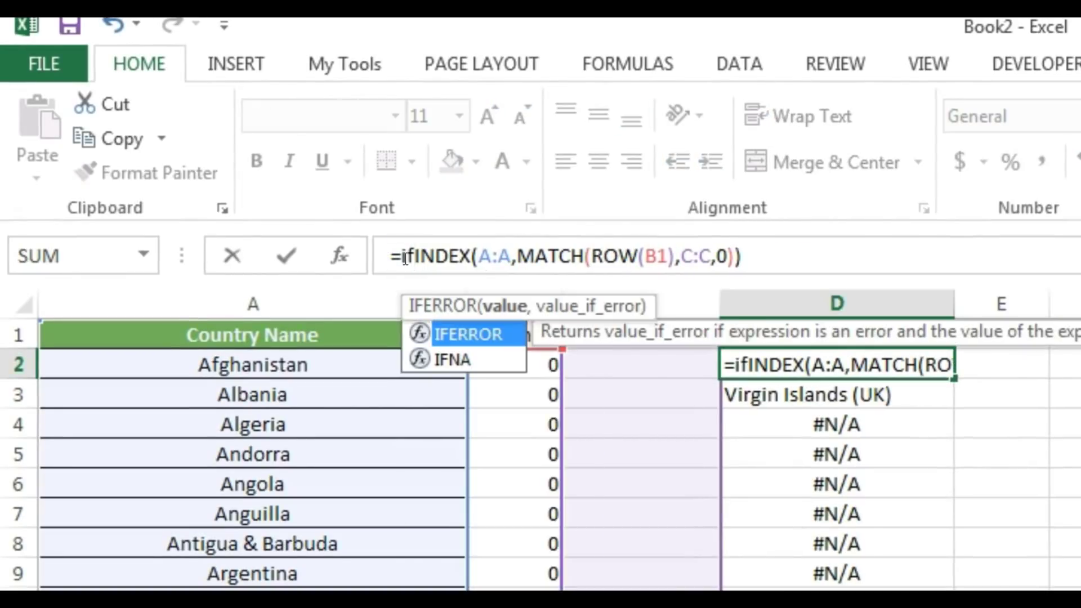
key(Tab)
click(830, 259)
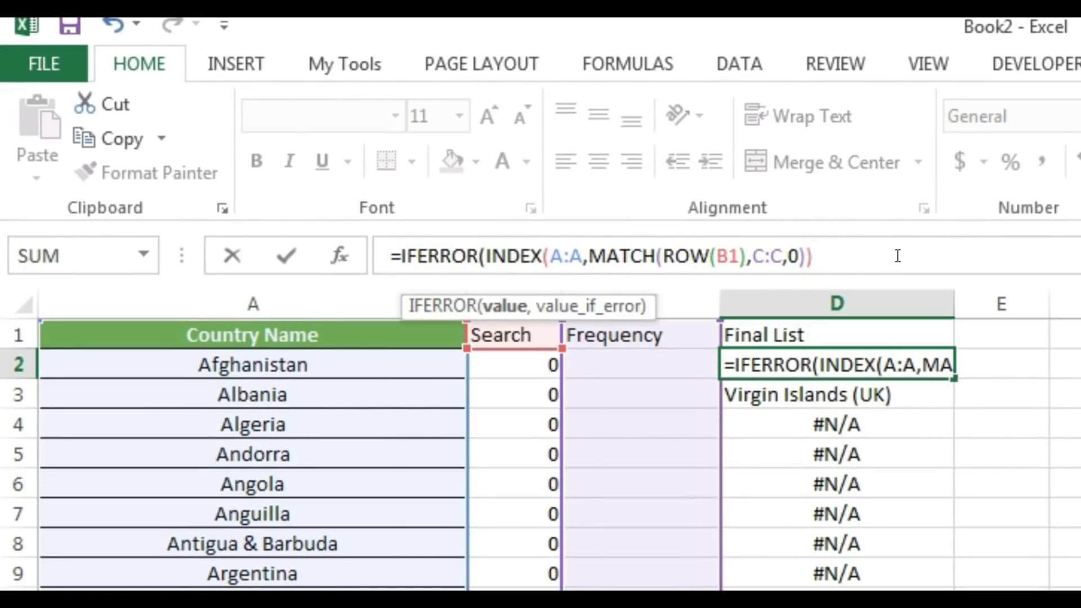
text(,"")
key(Return)
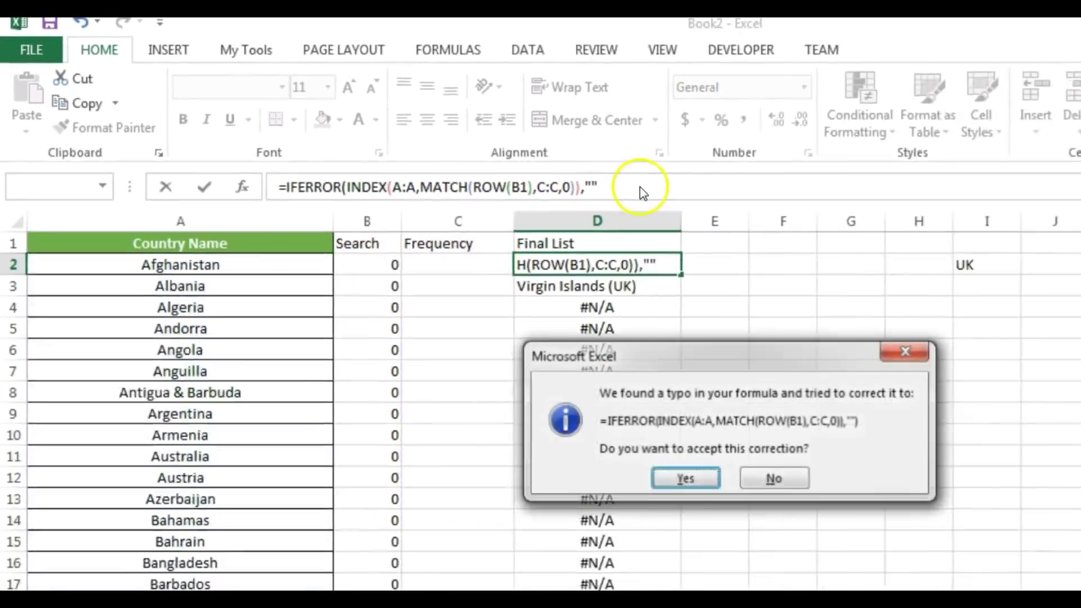
key(Return)
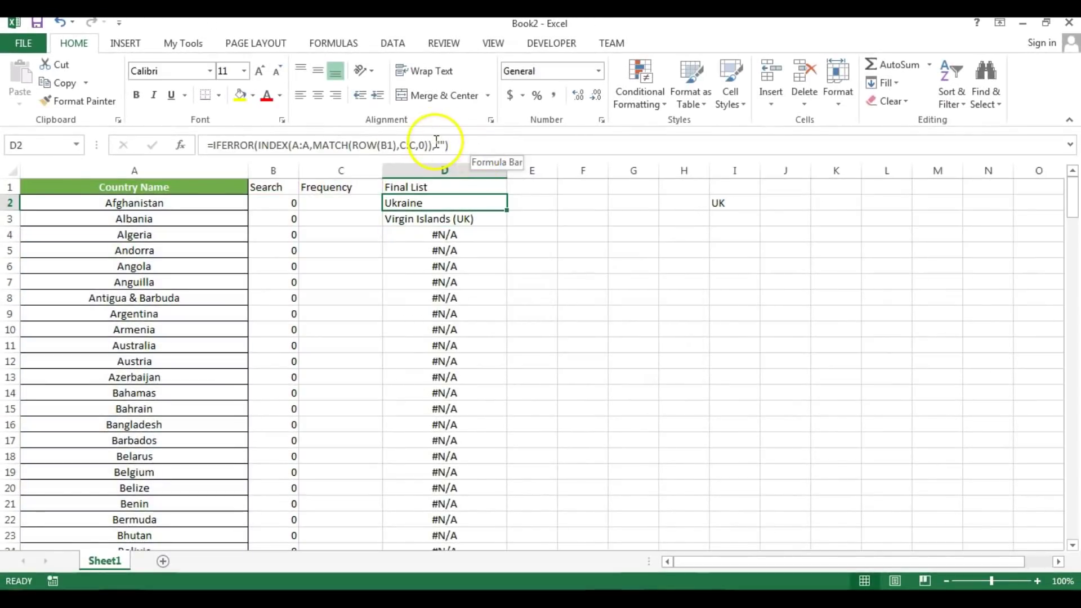
Fill the IFERROR formula from D2 down the Final List column and check the entries in D2:D3.
double_click(509, 209)
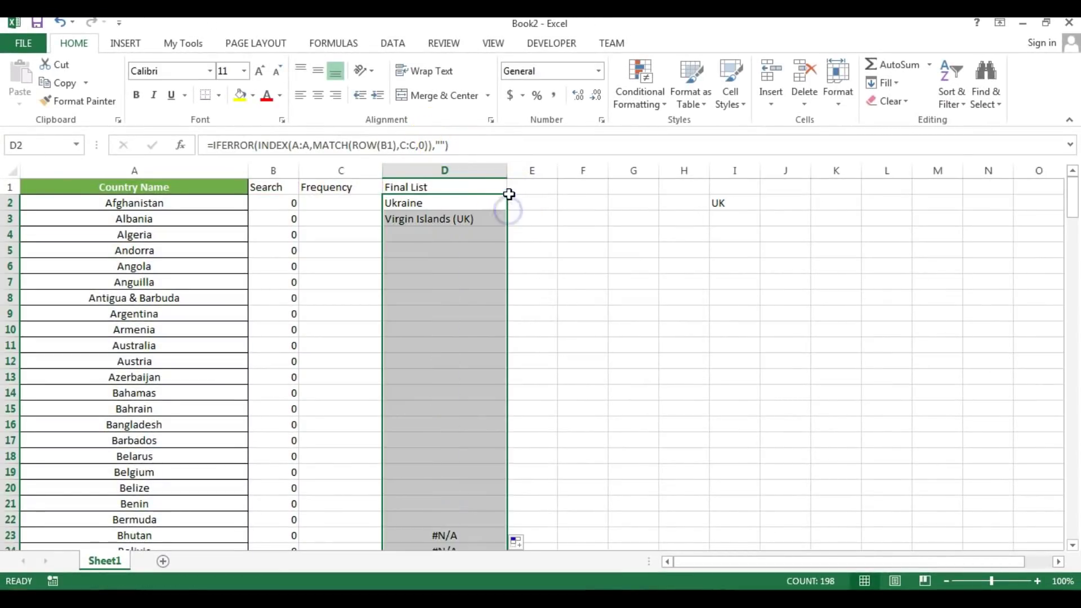
click(483, 208)
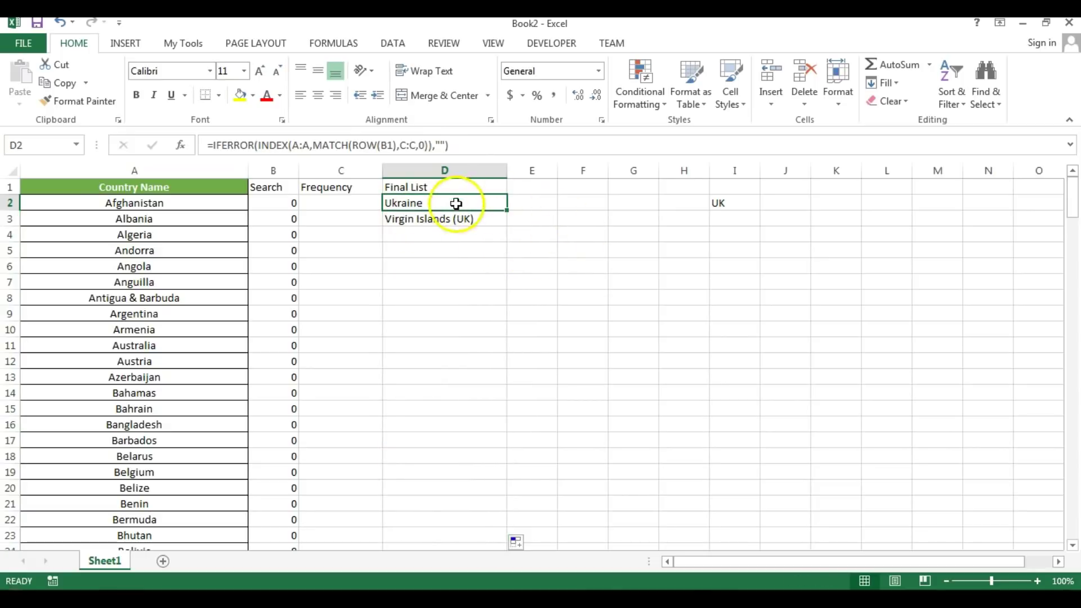
drag(441, 203, 446, 224)
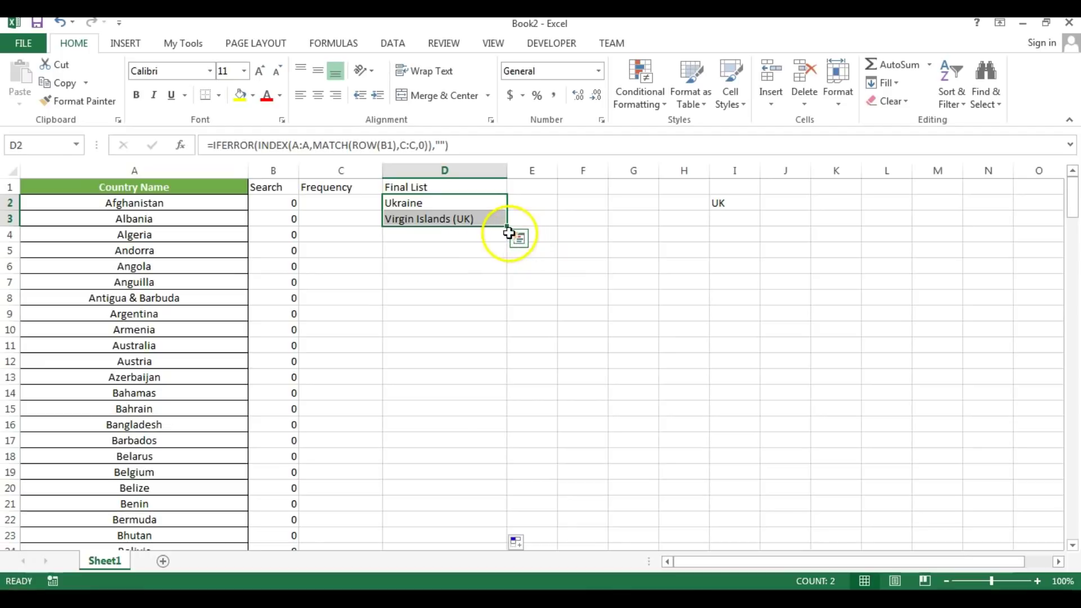
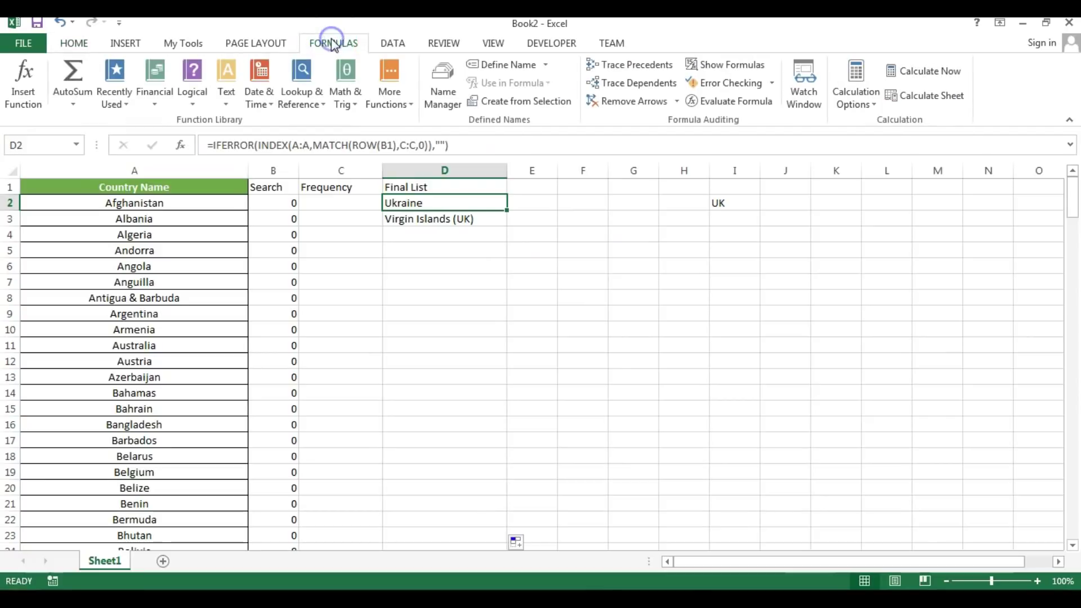
Start a new defined name called Country_list with Workbook scope.
click(450, 85)
click(573, 242)
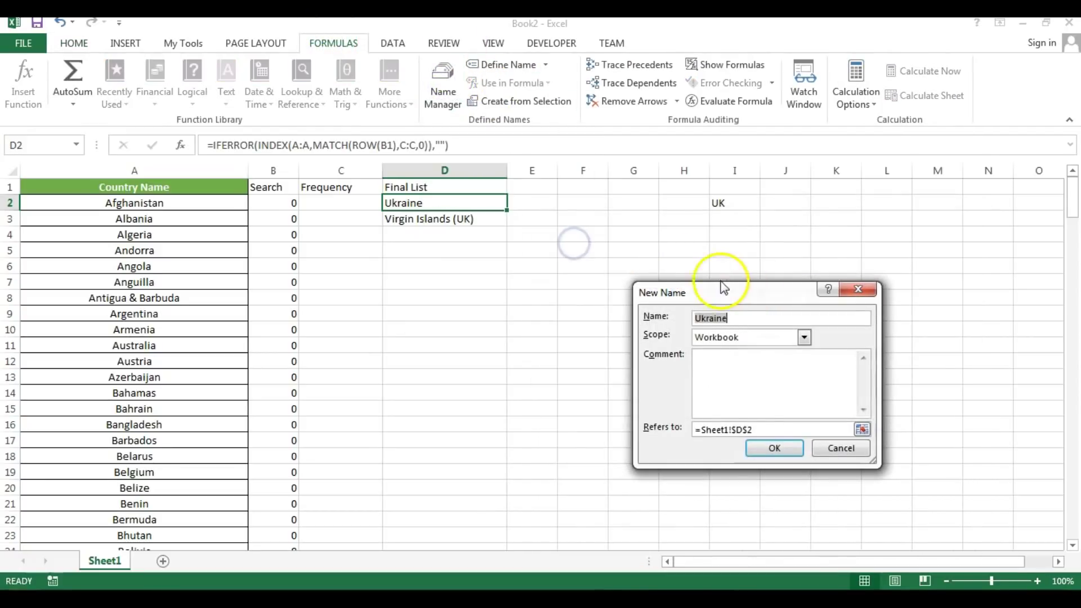
drag(695, 273, 659, 242)
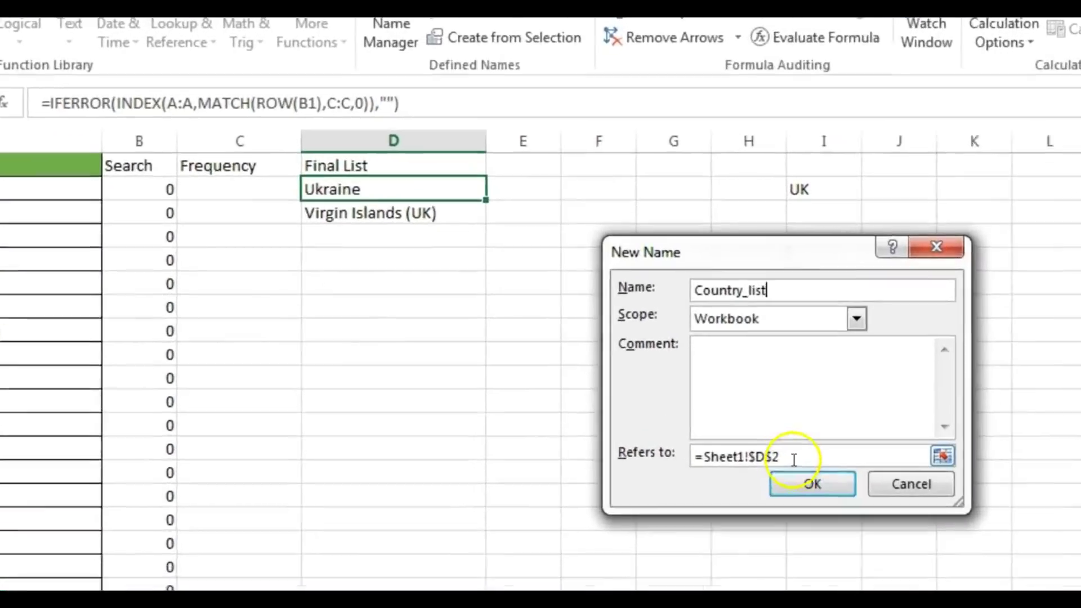
Replace the reference of Country_list with =offset( and use Sheet1!$D$2 as its starting cell.
click(642, 381)
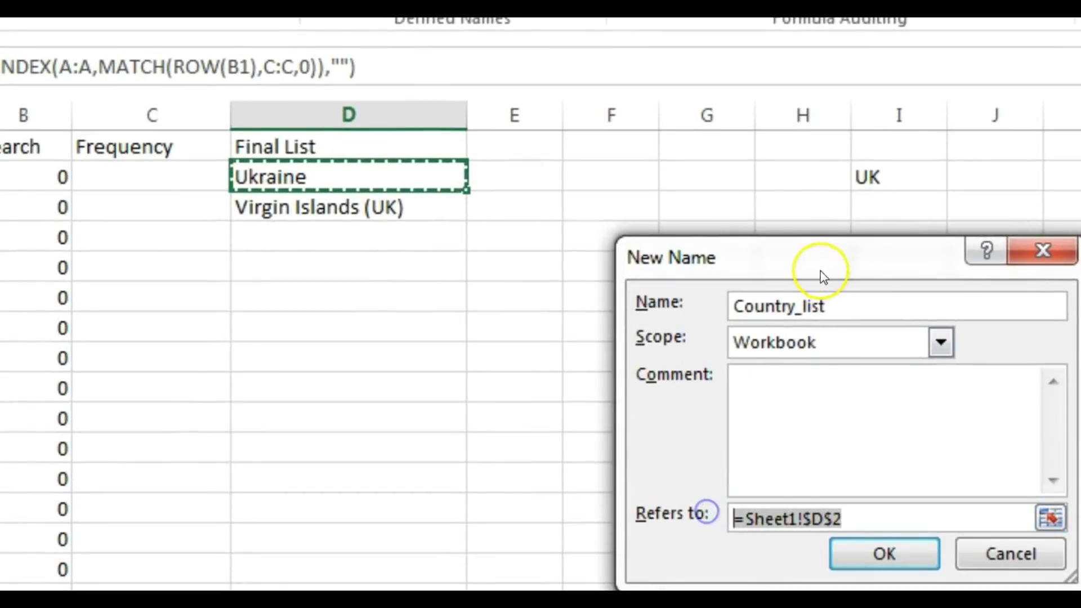
drag(823, 276, 778, 223)
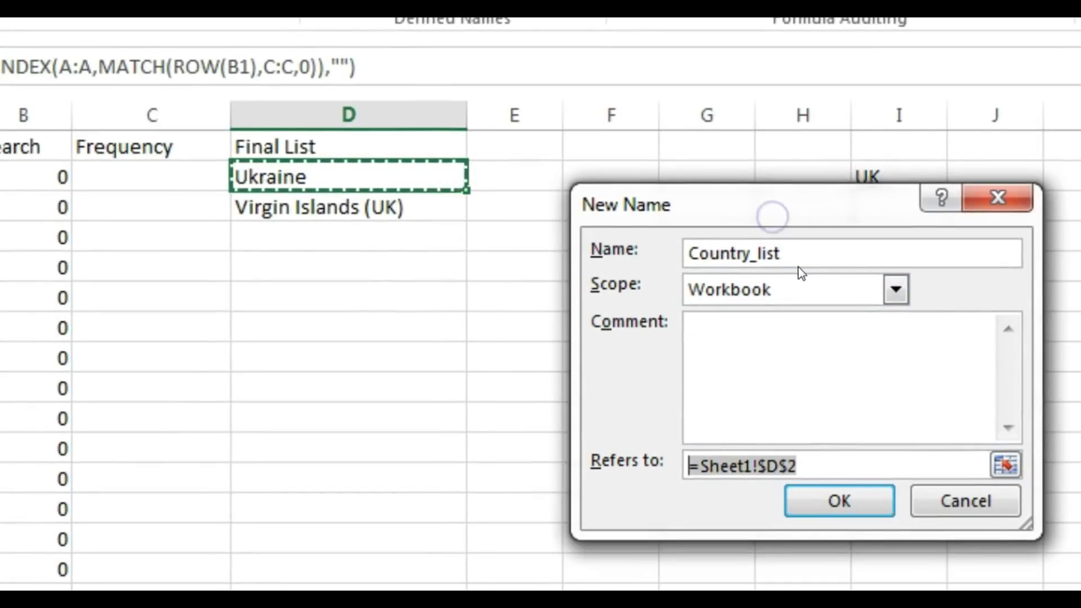
key(BackSpace)
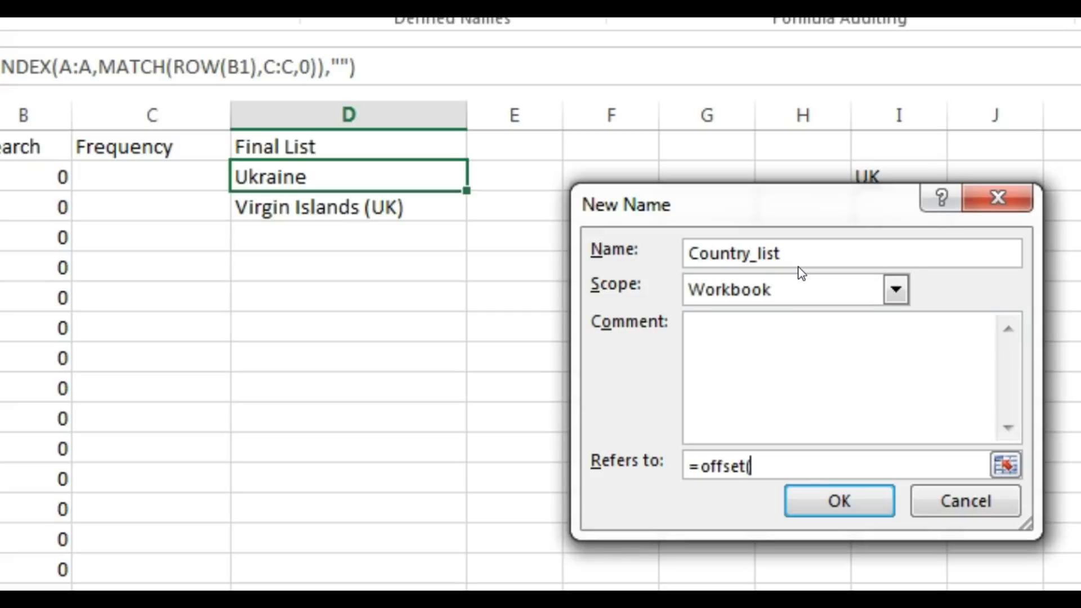
text(=offset()
click(323, 173)
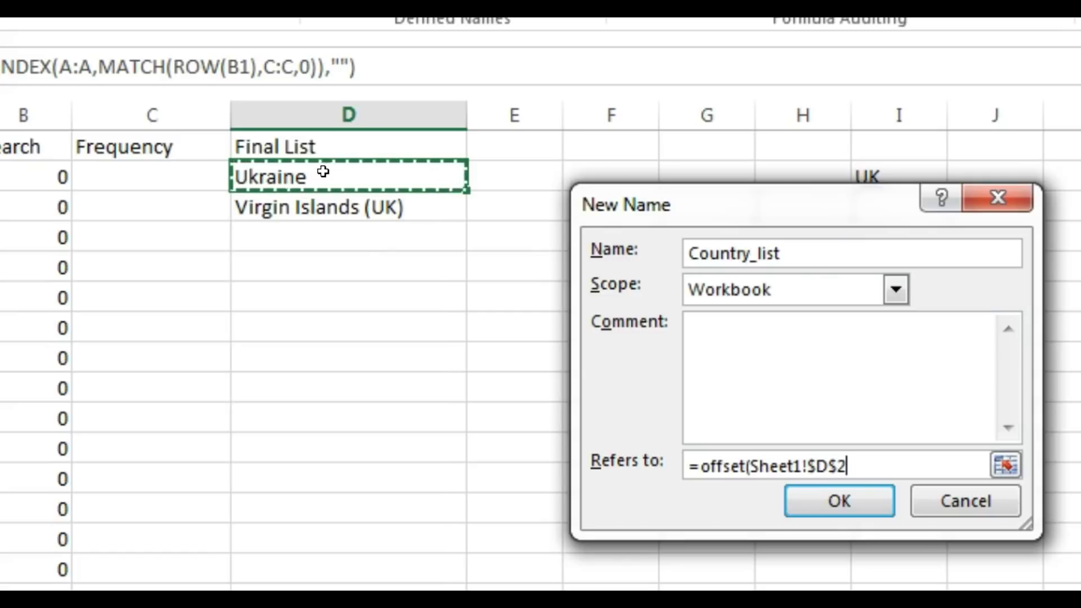
Extend the Country_list reference with ,,,countif(Sheet1!$D:$D,"*?)) and try to save the name.
text(,,,countif()
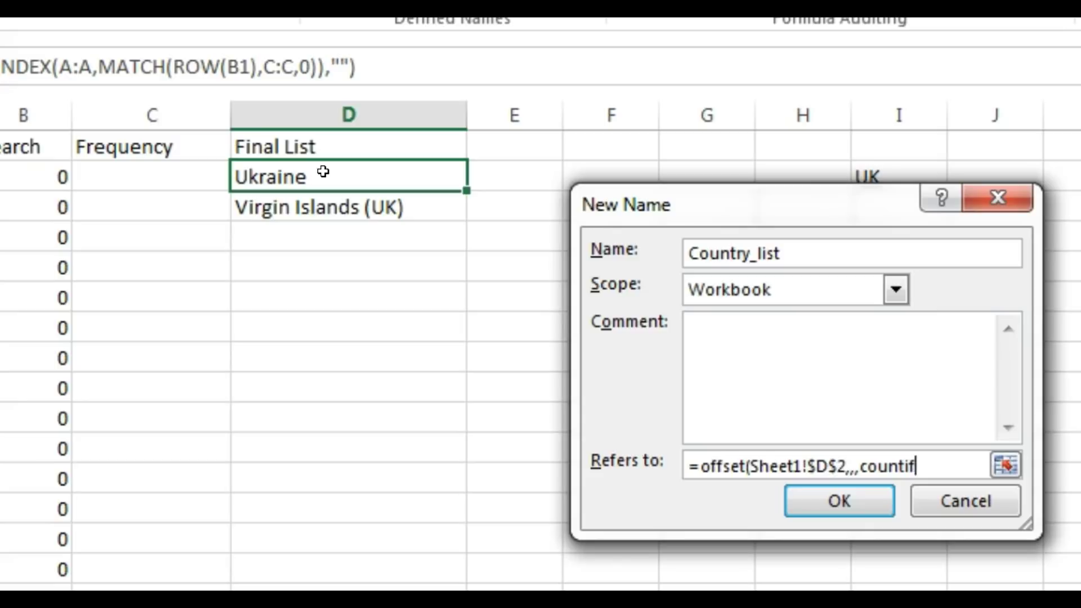
click(338, 107)
text(,)
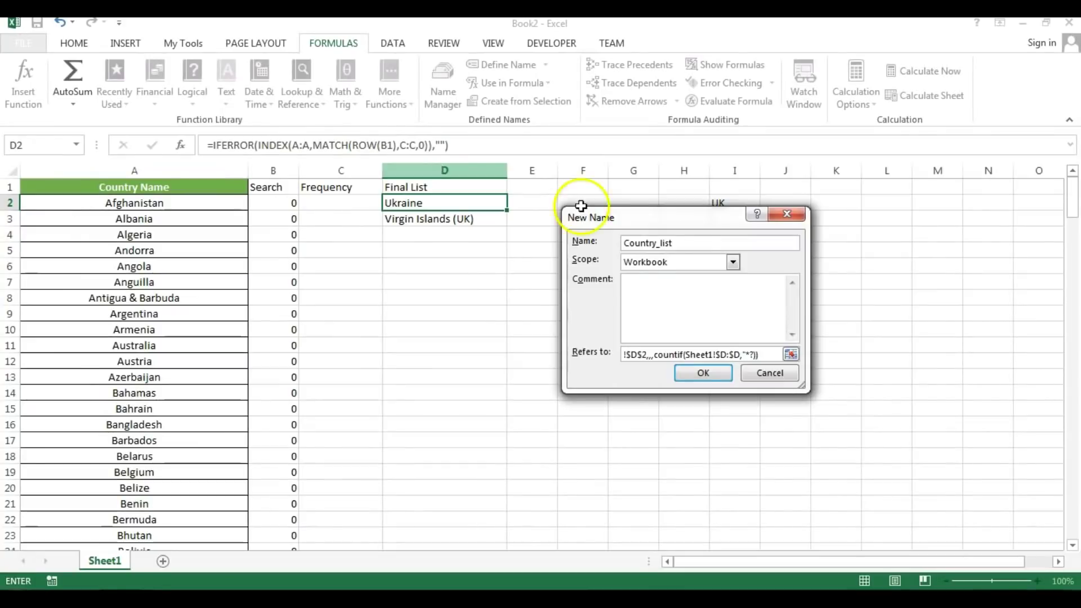
click(818, 500)
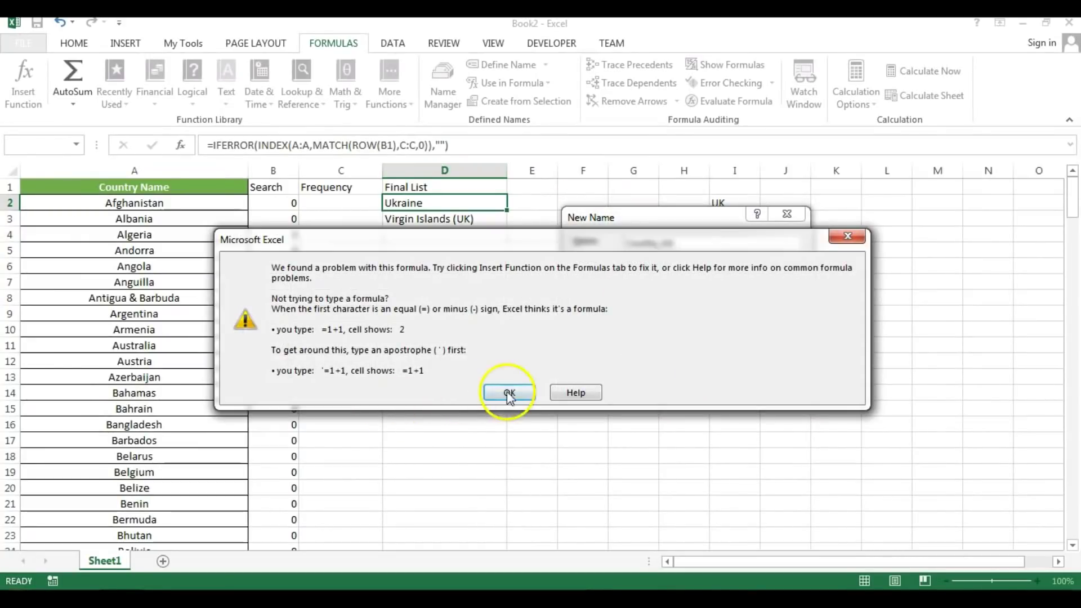
Add the missing closing quote so the countif criterion reads "*?", and save the Country_list name.
click(508, 392)
click(766, 351)
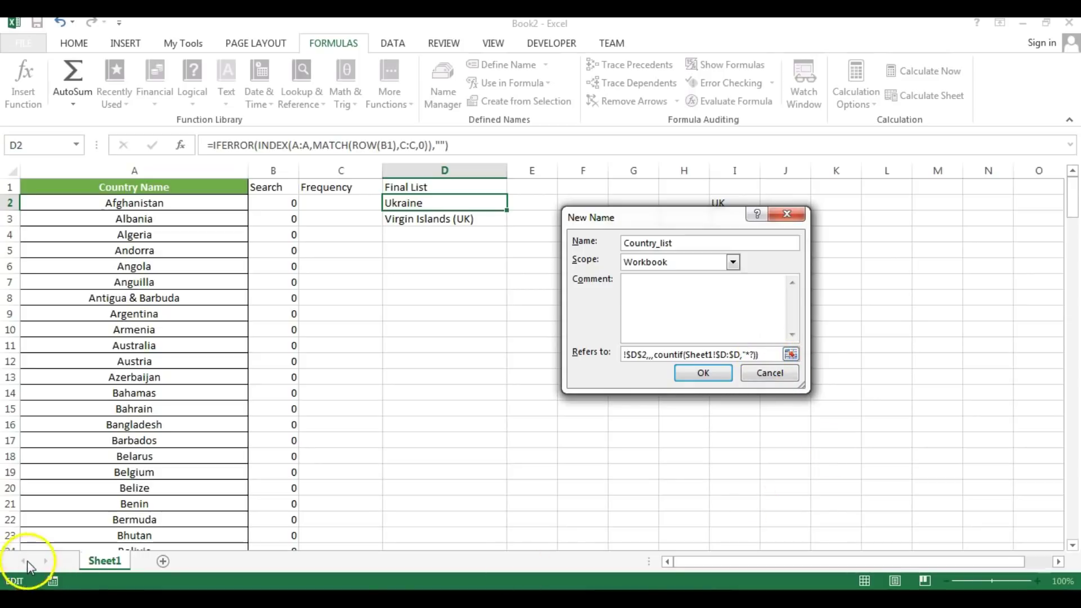
drag(801, 387, 920, 465)
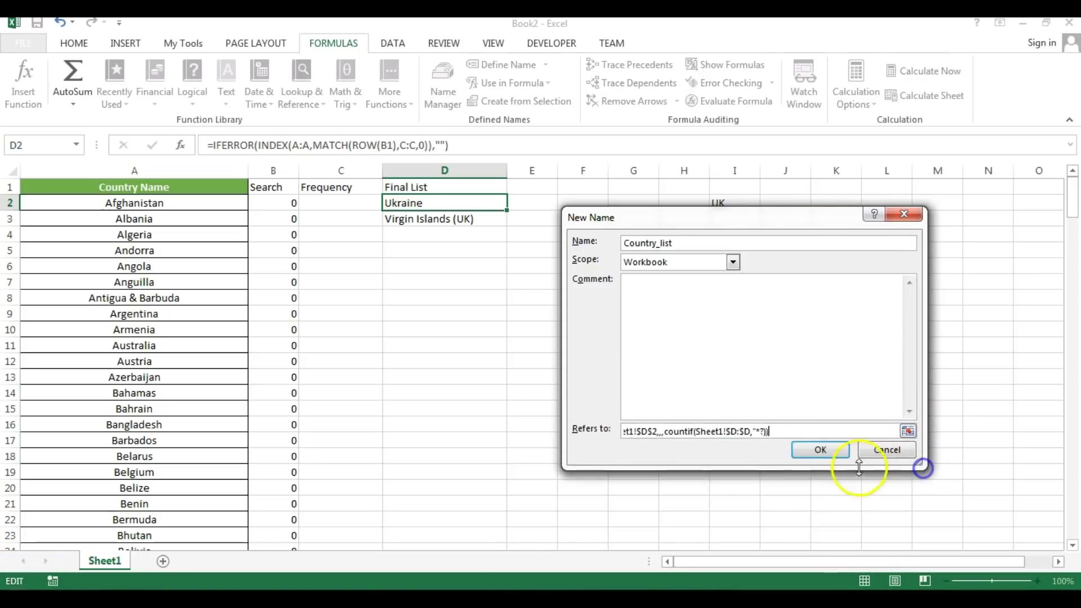
click(764, 430)
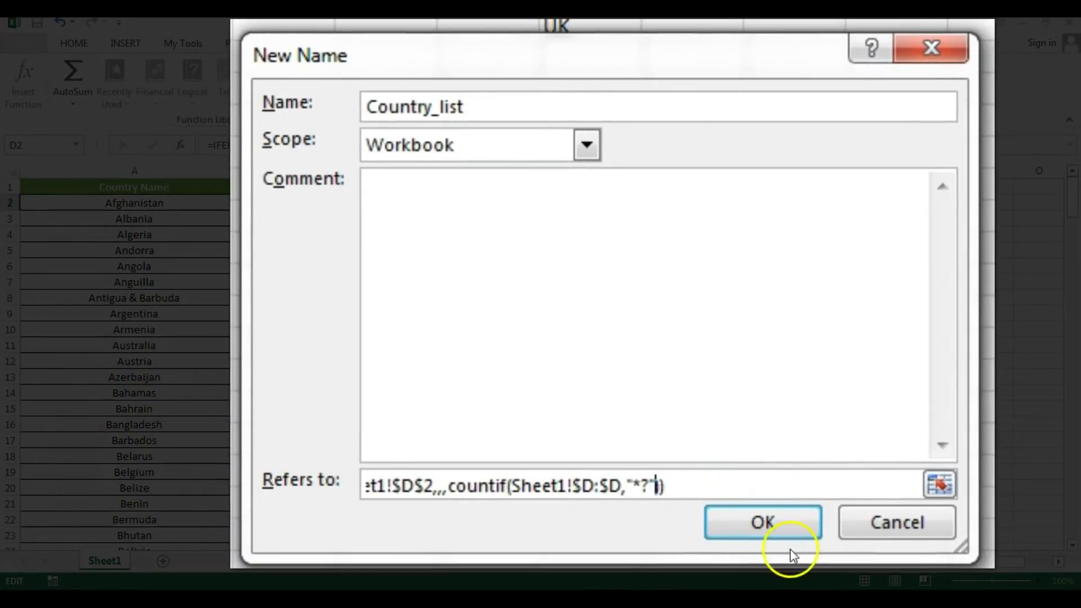
click(766, 523)
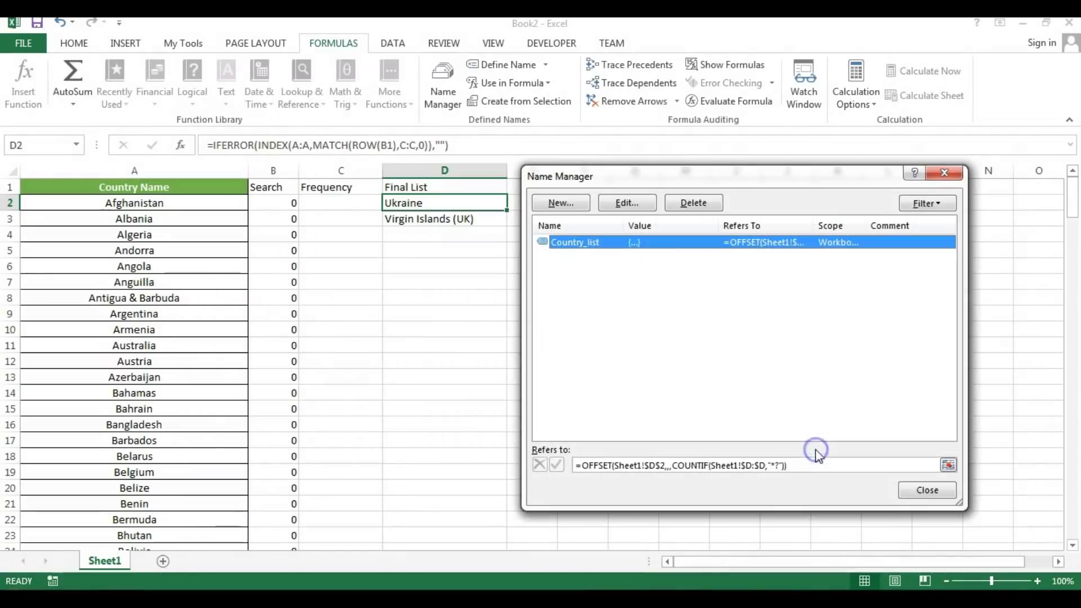
Append -1 to the COUNTIF part of the Country_list reference, save it, check the covered range, and close the name list.
click(809, 465)
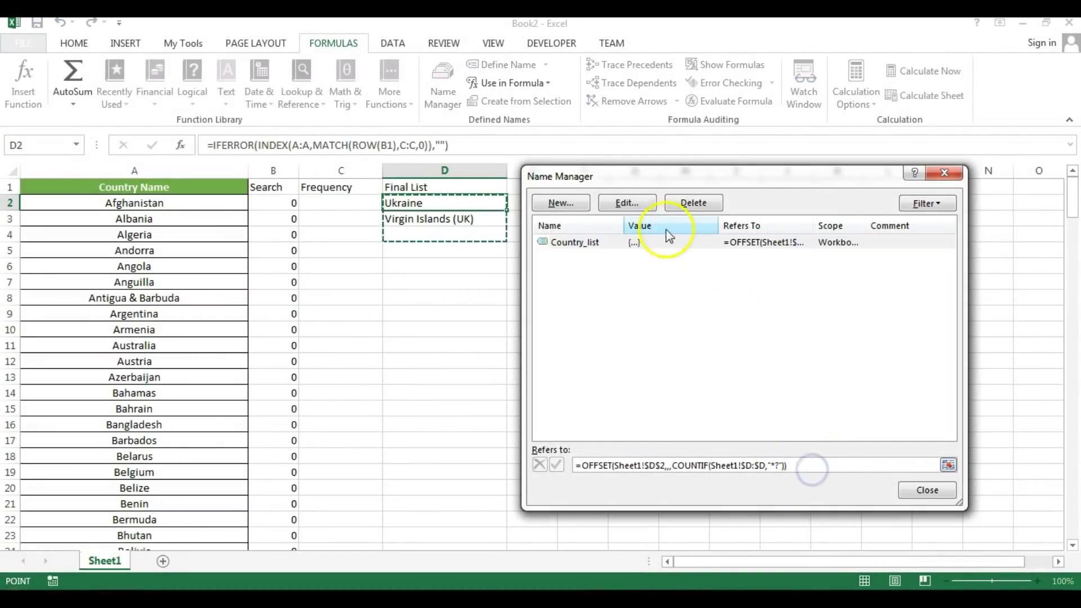
drag(647, 176, 751, 131)
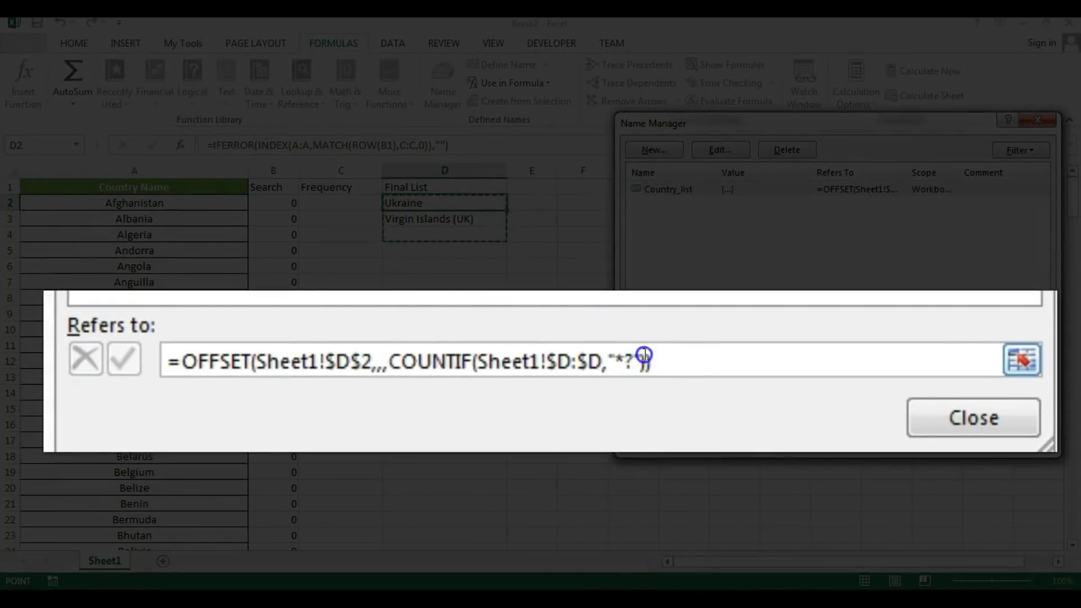
text(-1)
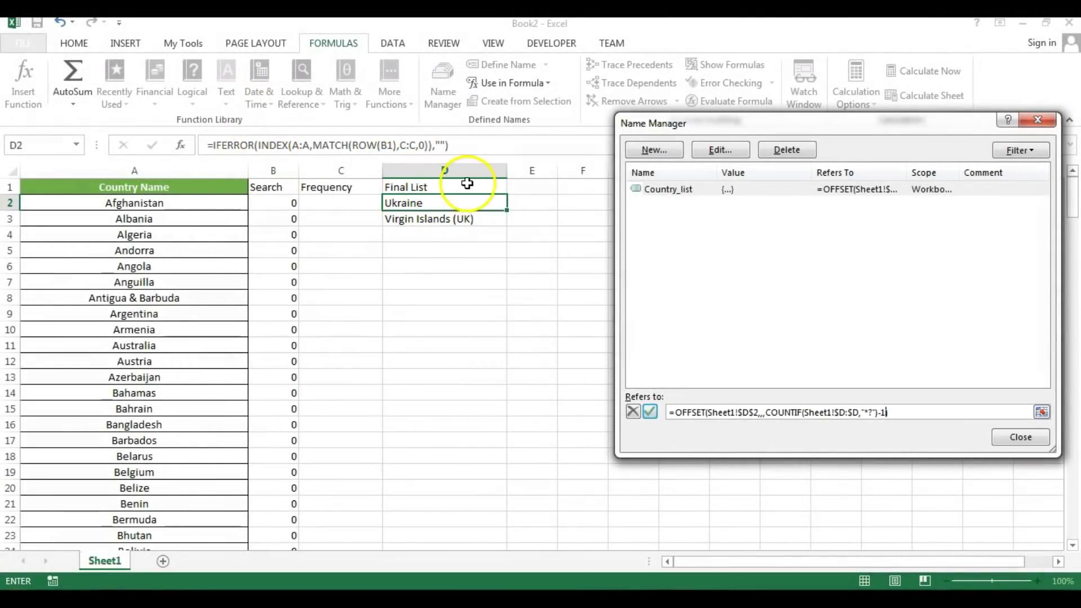
click(650, 413)
click(953, 413)
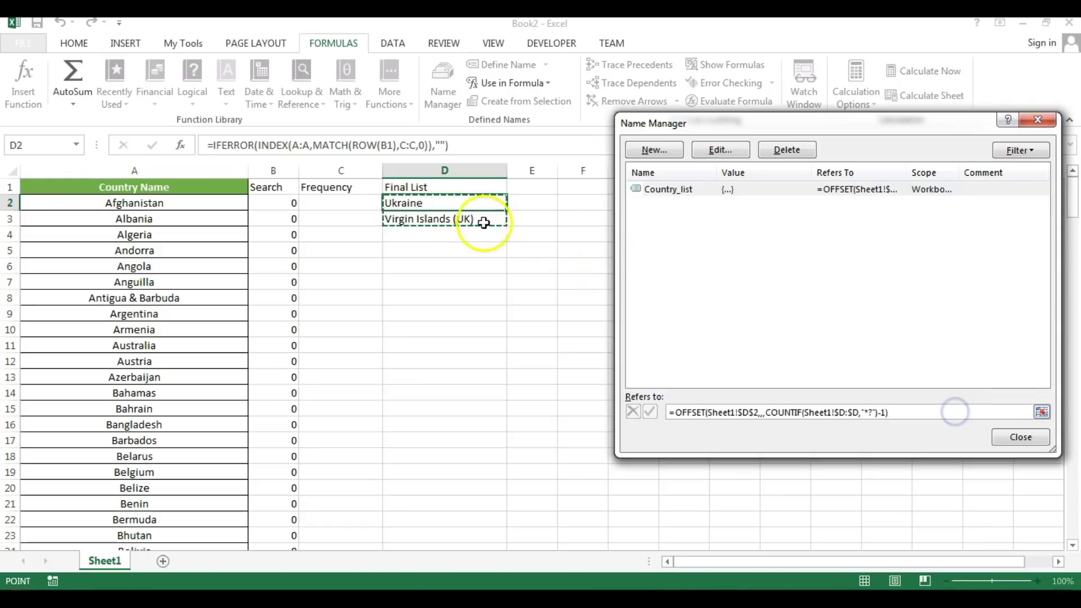
click(1022, 438)
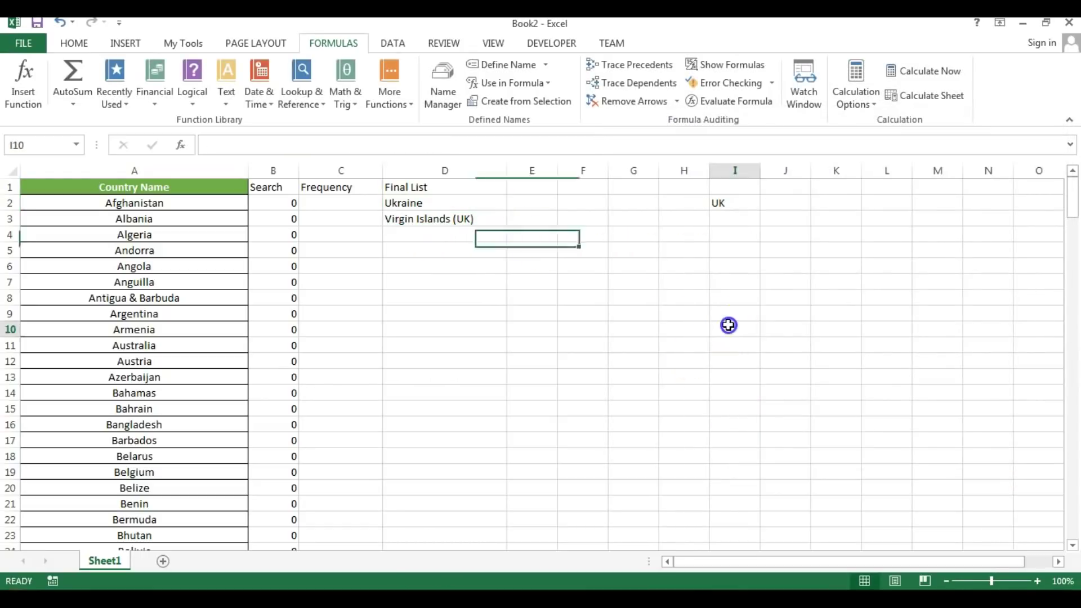
Apply list data validation to H5:H18 with =Country_list as its source.
click(729, 326)
drag(673, 250, 696, 451)
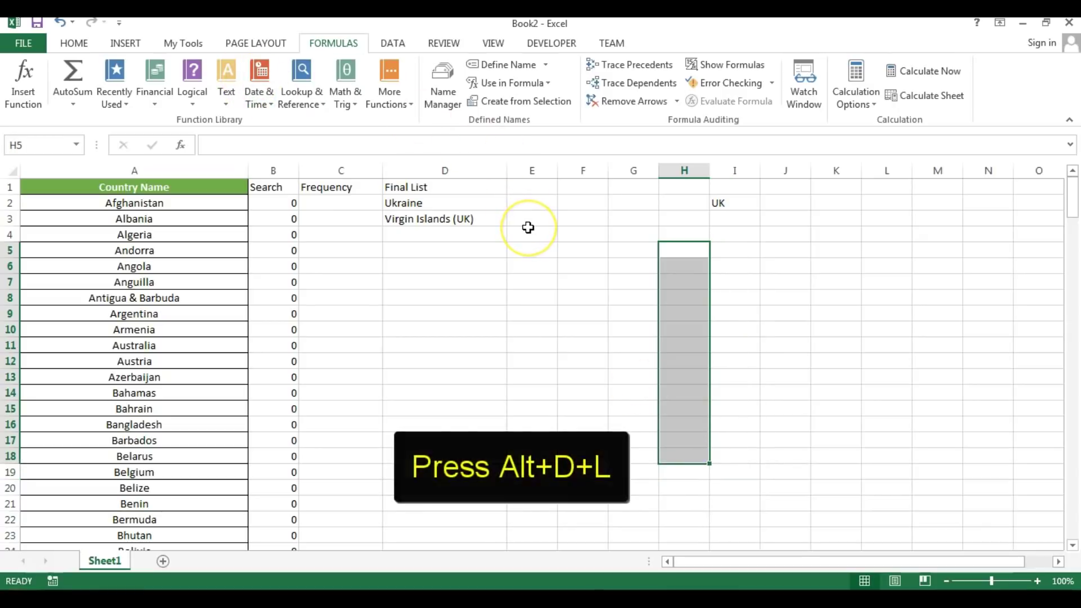
key(alt+d)
key(l)
click(751, 248)
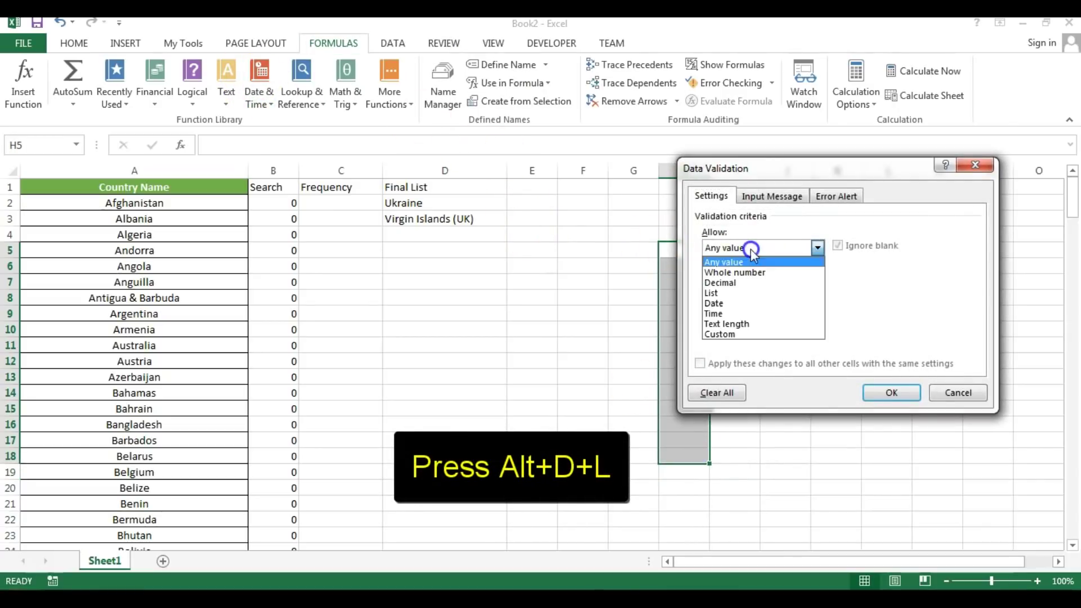
click(737, 293)
click(749, 312)
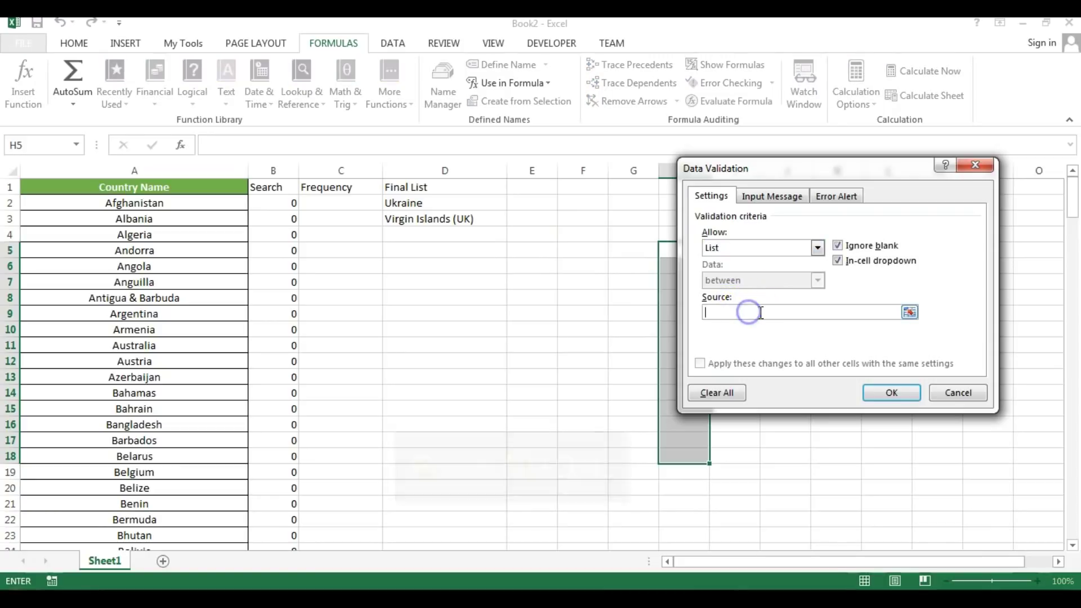
key(F3)
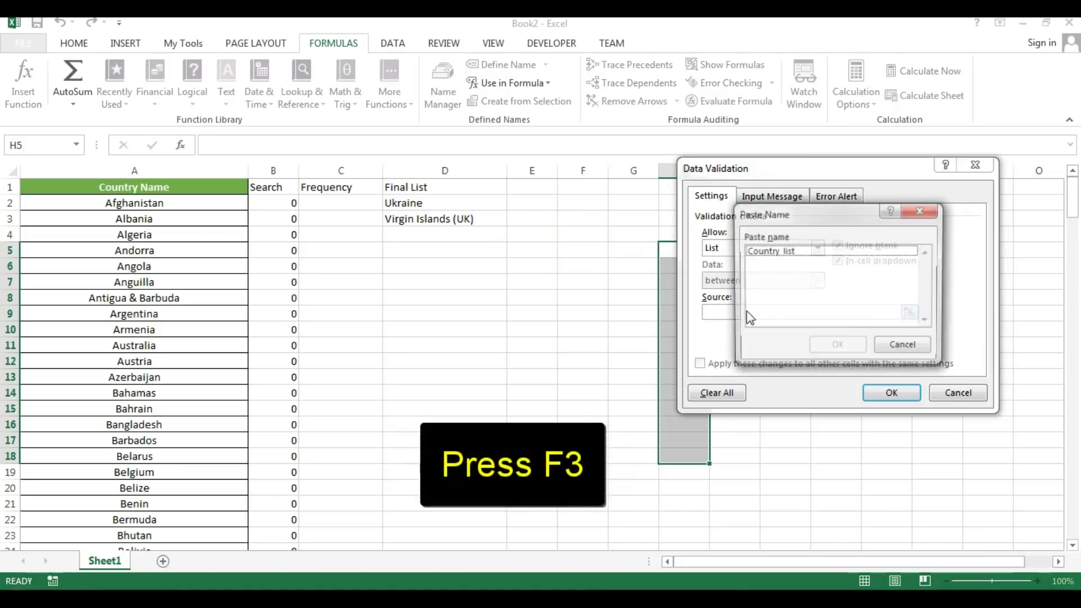
click(771, 251)
click(838, 344)
click(891, 393)
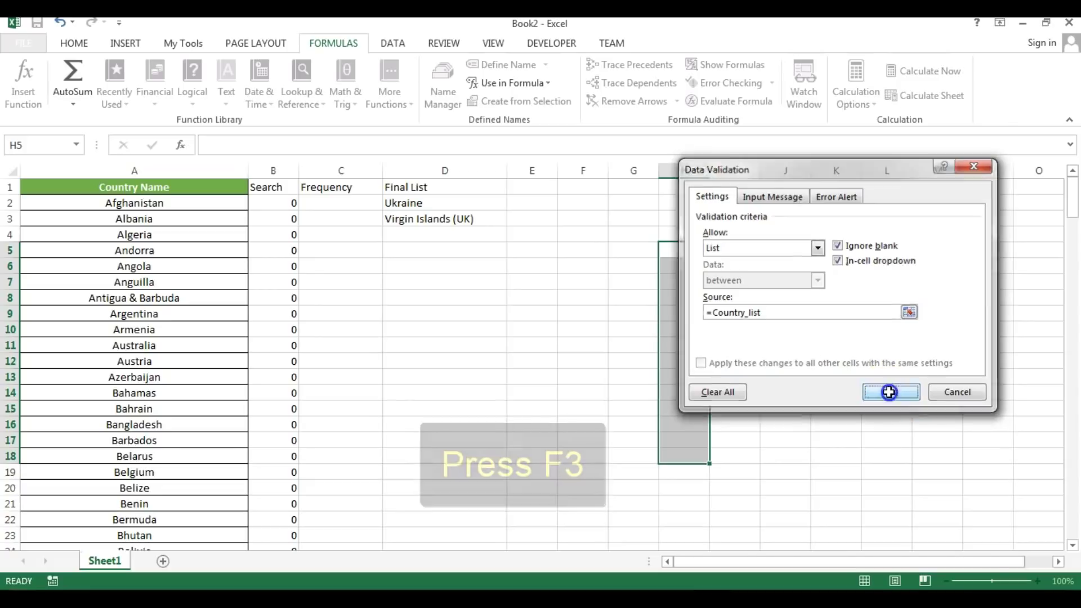
Check the options offered by the H5 dropdown against the Final List and the search term in I2.
click(716, 250)
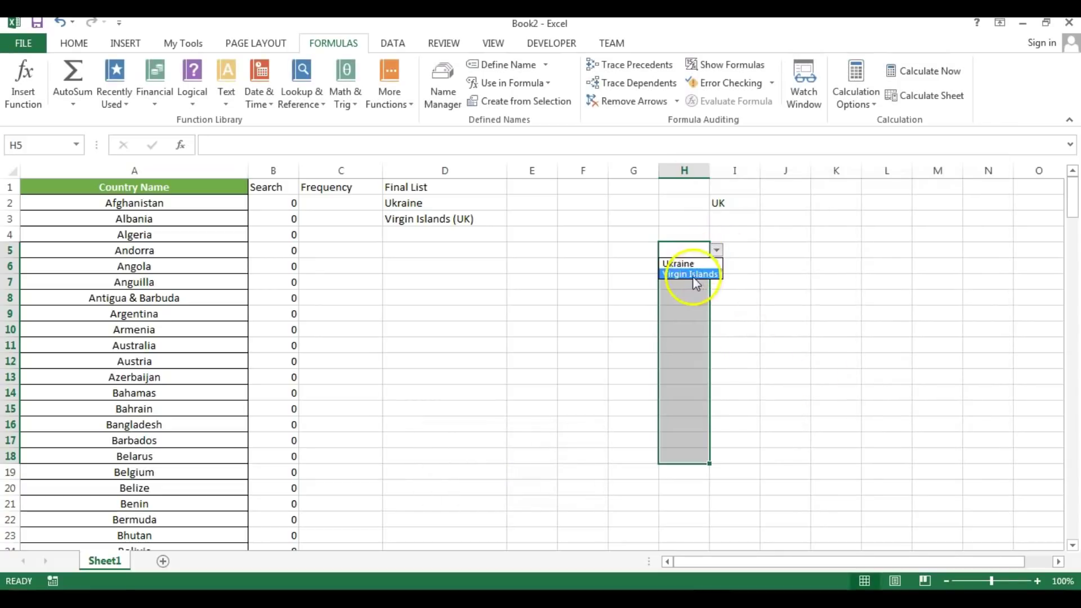
click(425, 203)
click(717, 204)
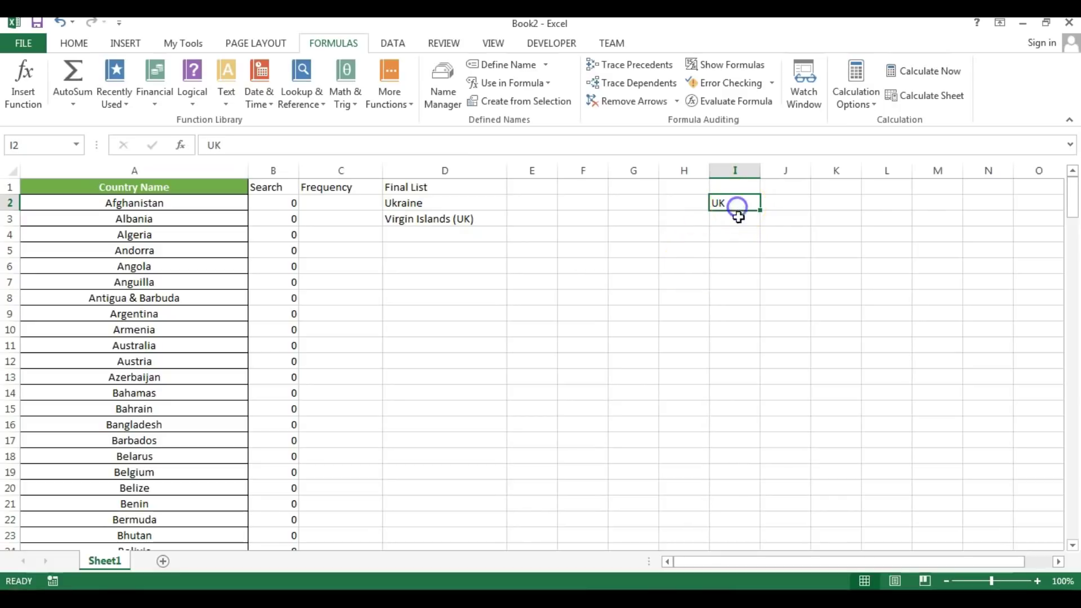
click(735, 233)
Examine the $I$2 reference in the B2 search formula.
click(279, 202)
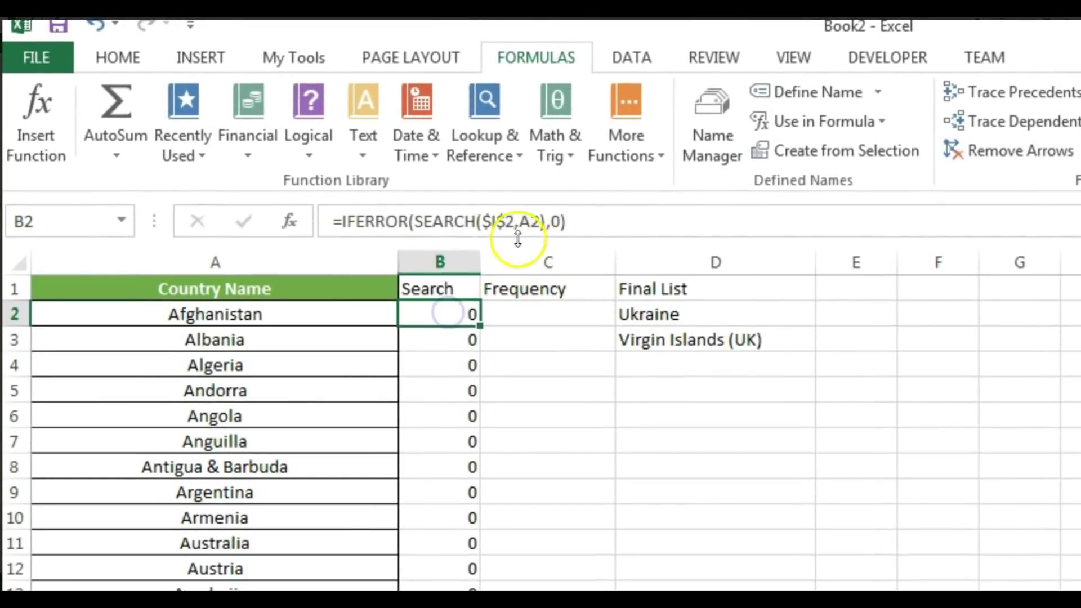
click(511, 224)
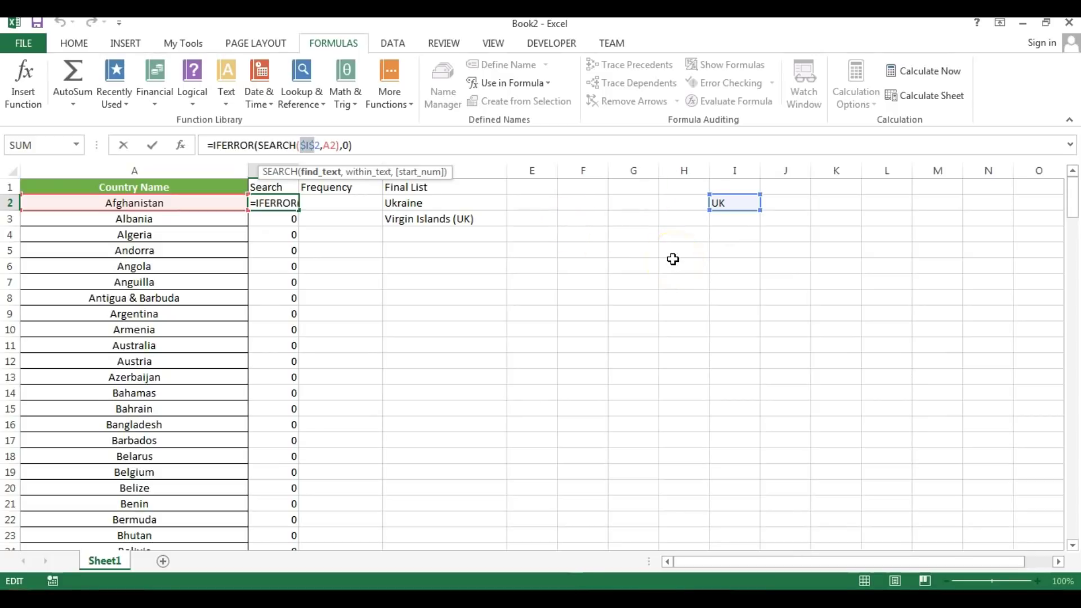
key(ctrl+Return)
Enter the formula =CELL("address") in cell G5.
double_click(647, 257)
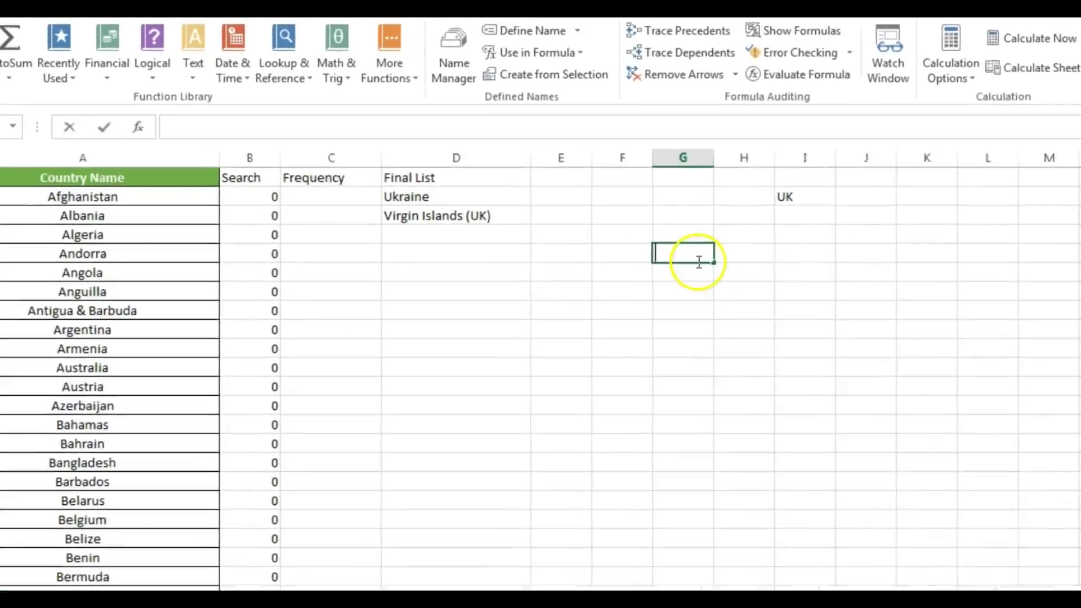
text(=ce)
key(Down)
key(Tab)
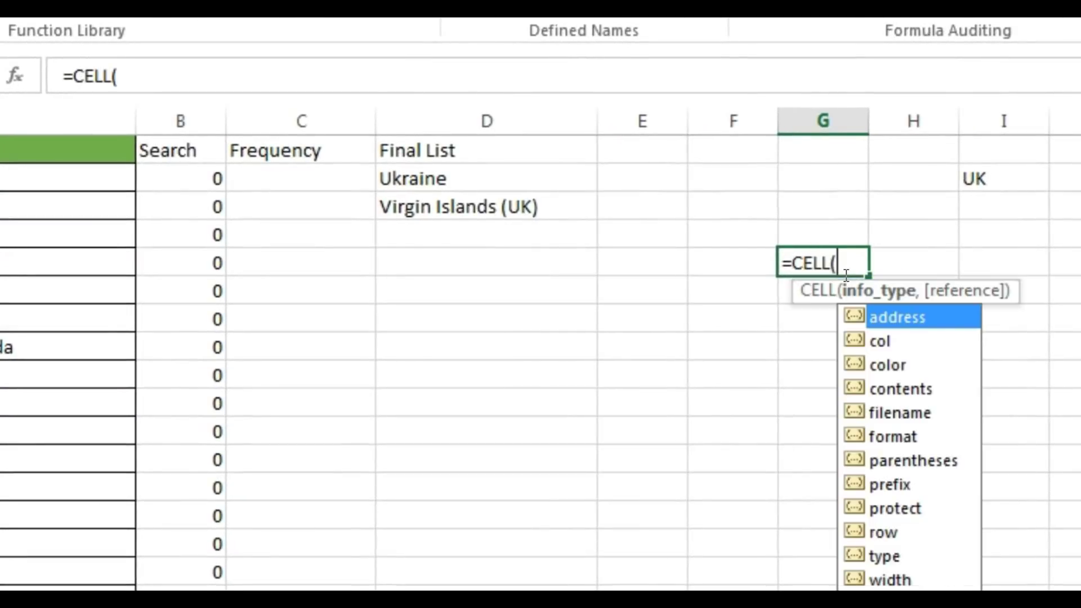
key(Tab)
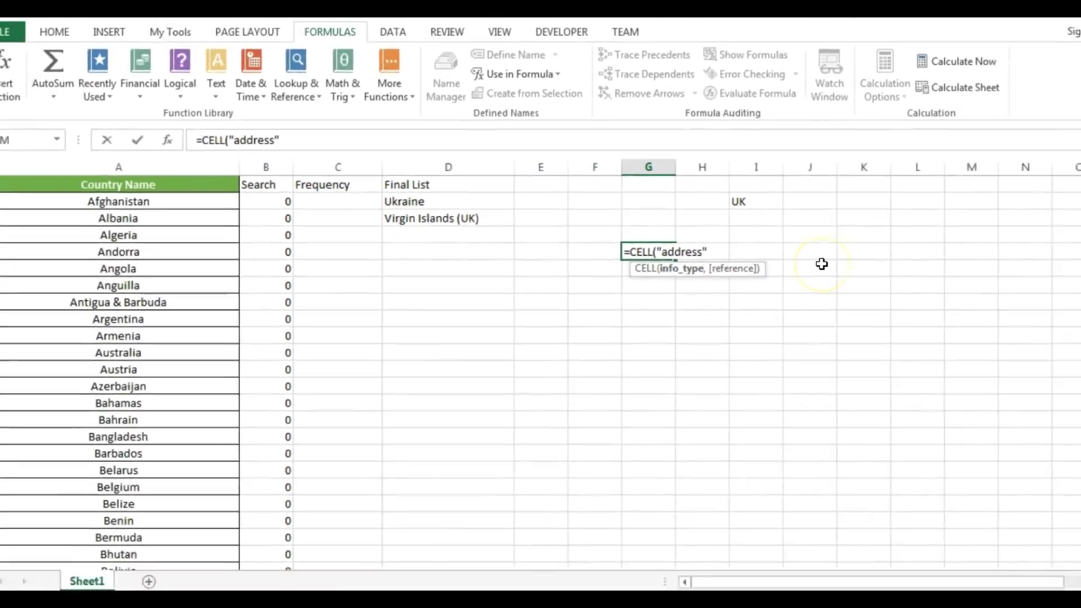
text())
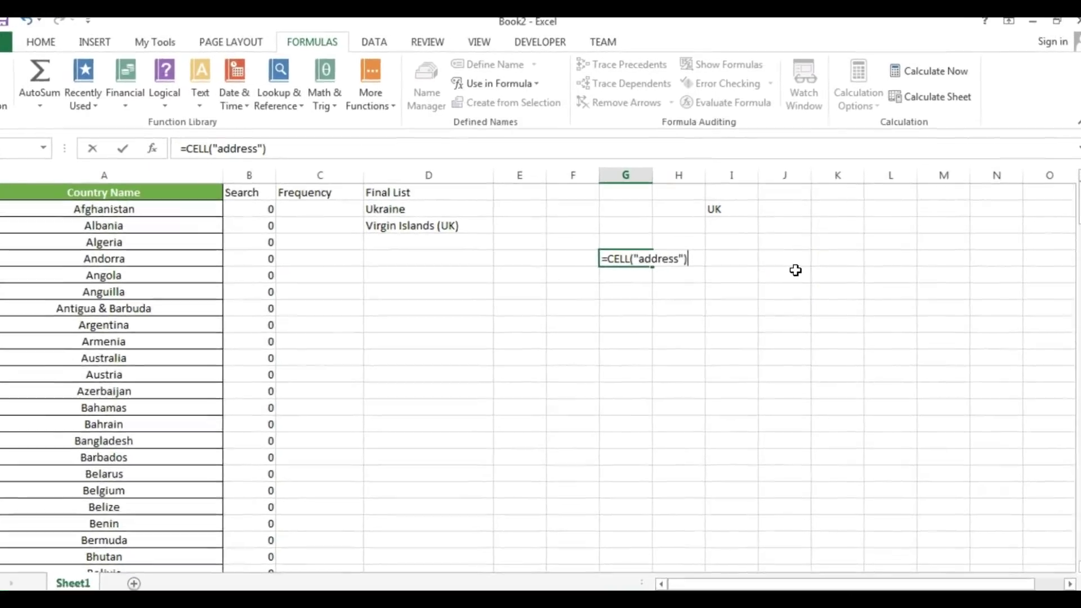
key(Return)
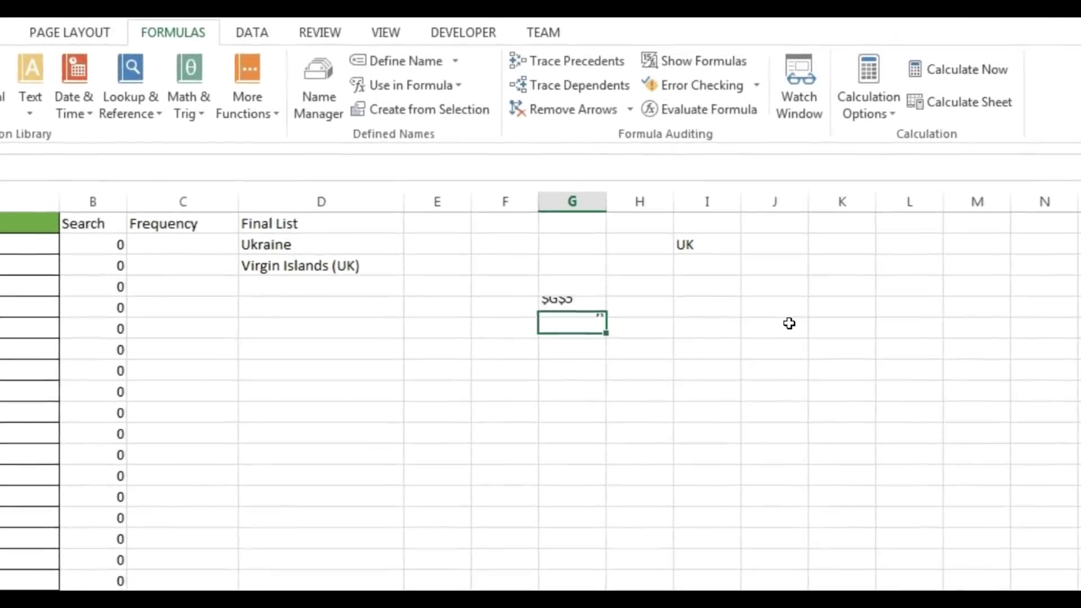
Test the CELL formula in G5 by recalculating the workbook with H1, K2 and K9 selected in turn.
click(560, 317)
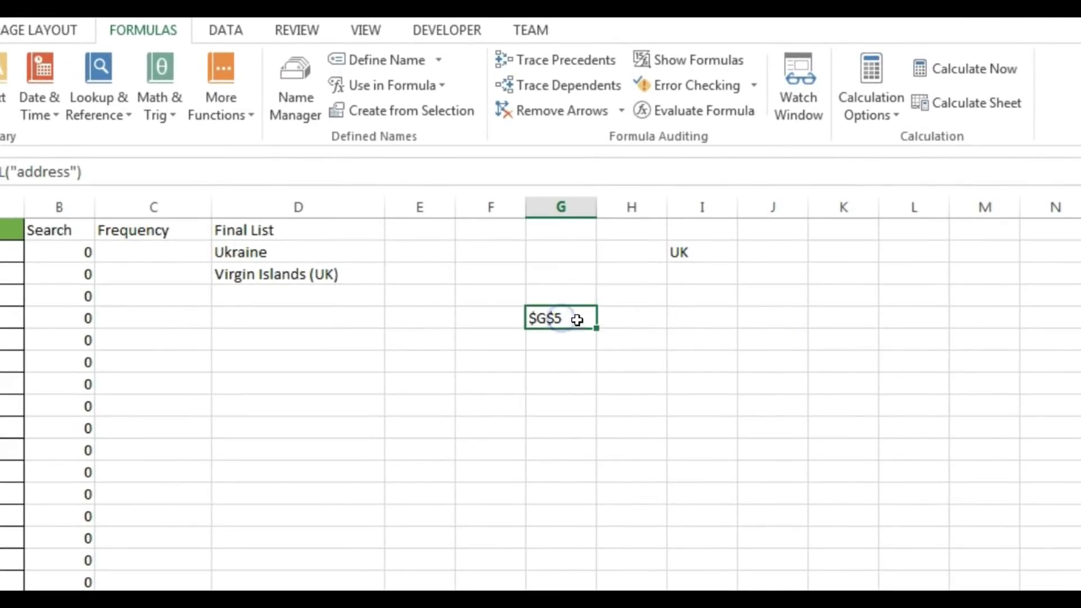
click(632, 500)
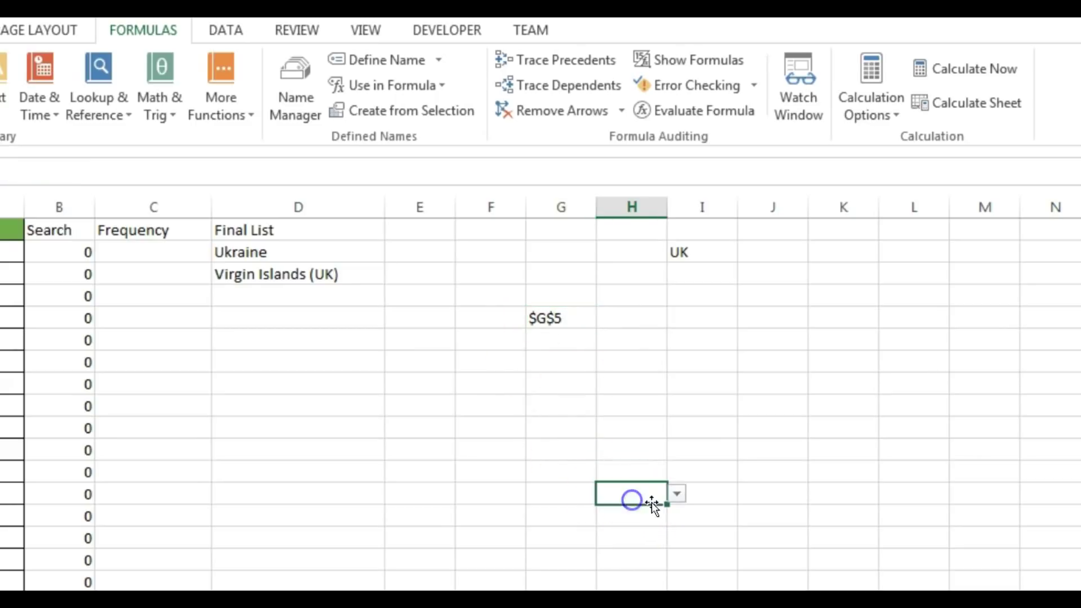
click(644, 227)
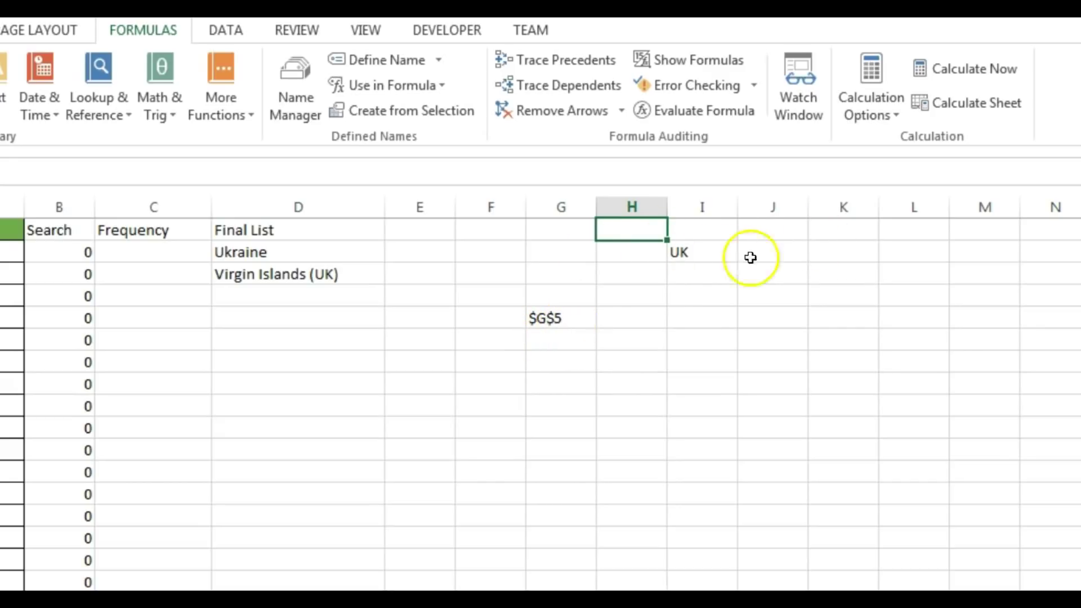
click(986, 70)
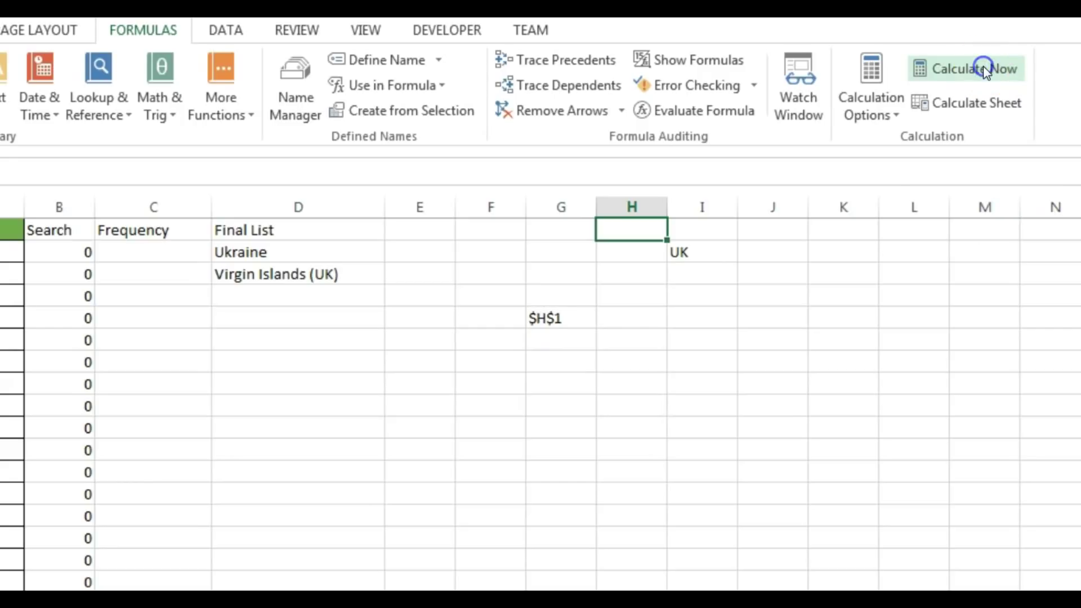
click(847, 258)
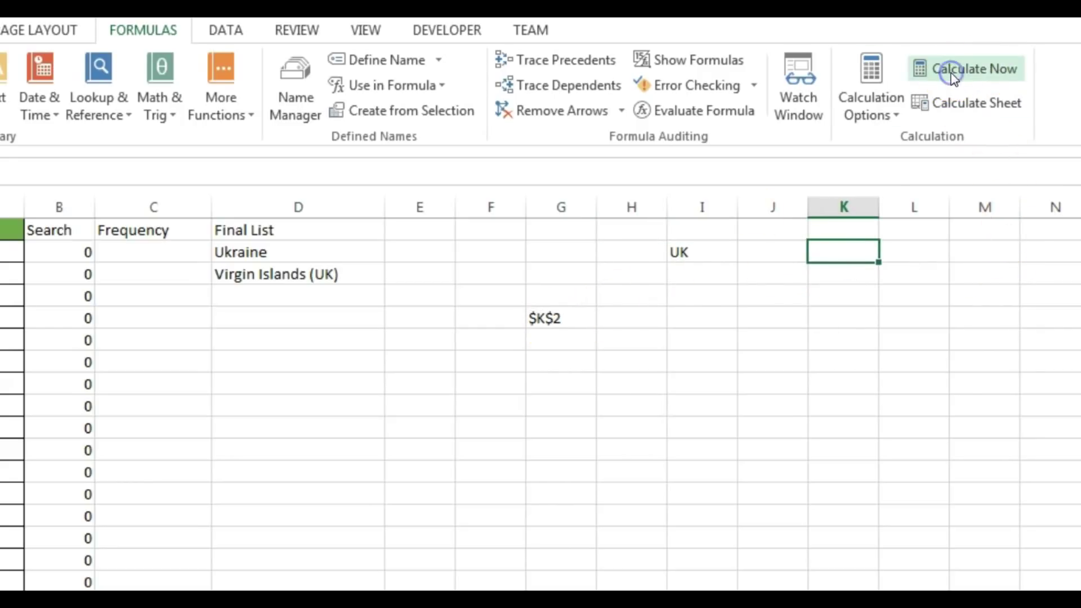
click(872, 403)
click(971, 70)
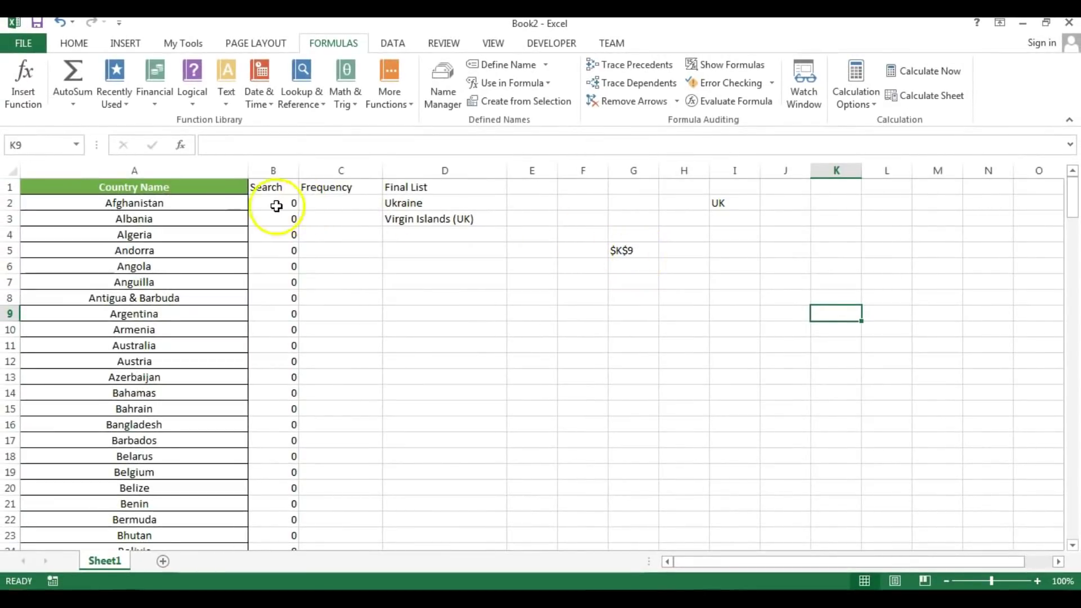
Copy CELL("address") from the G5 formula and substitute it for $I$2 in the B2 search formula.
click(277, 206)
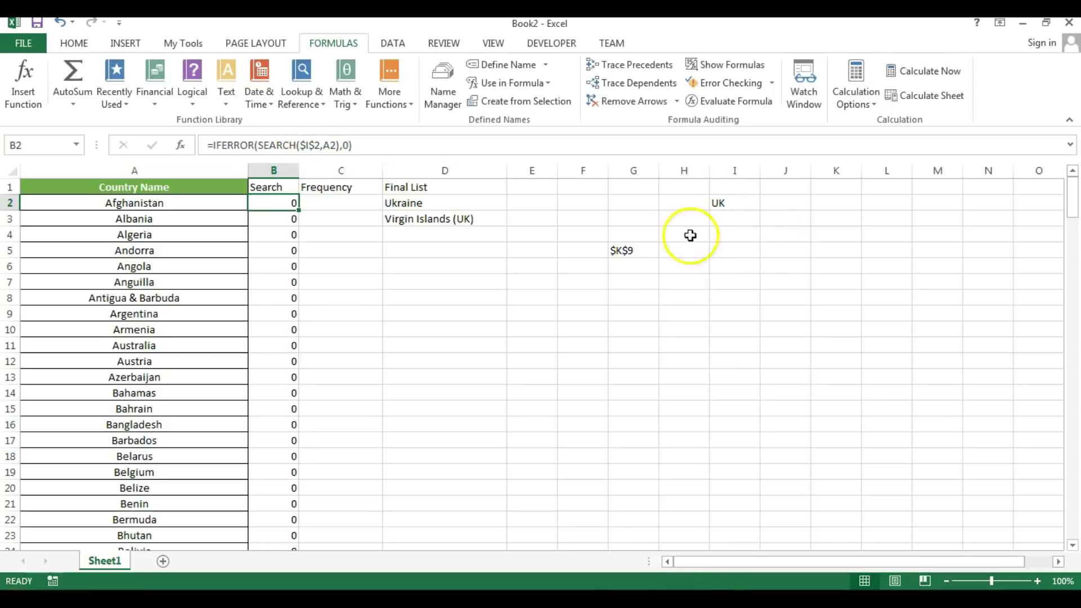
click(628, 248)
drag(304, 146, 211, 148)
key(ctrl+c)
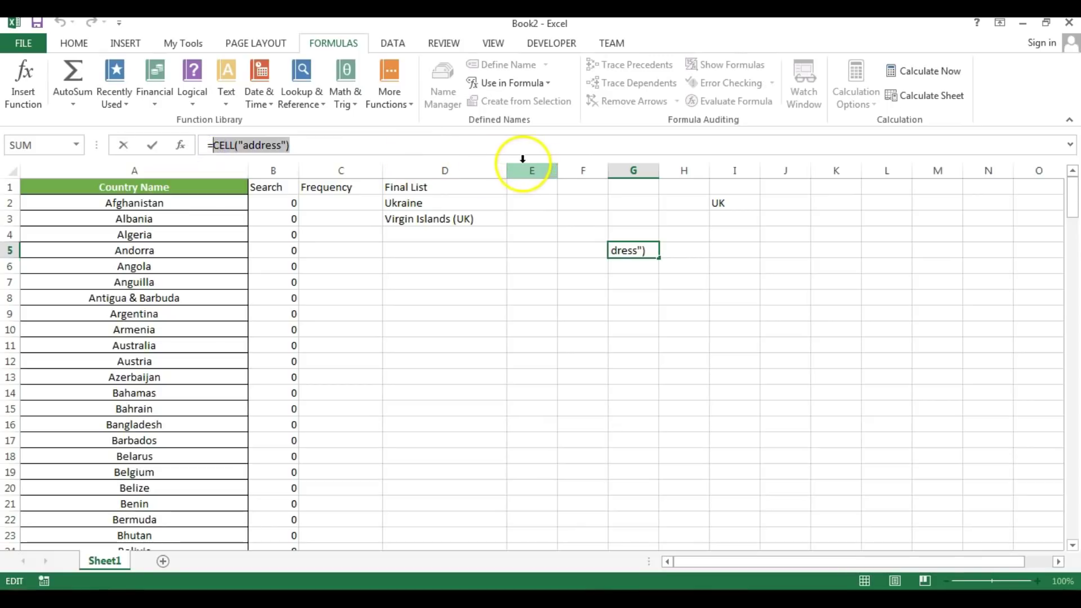
key(Escape)
click(282, 202)
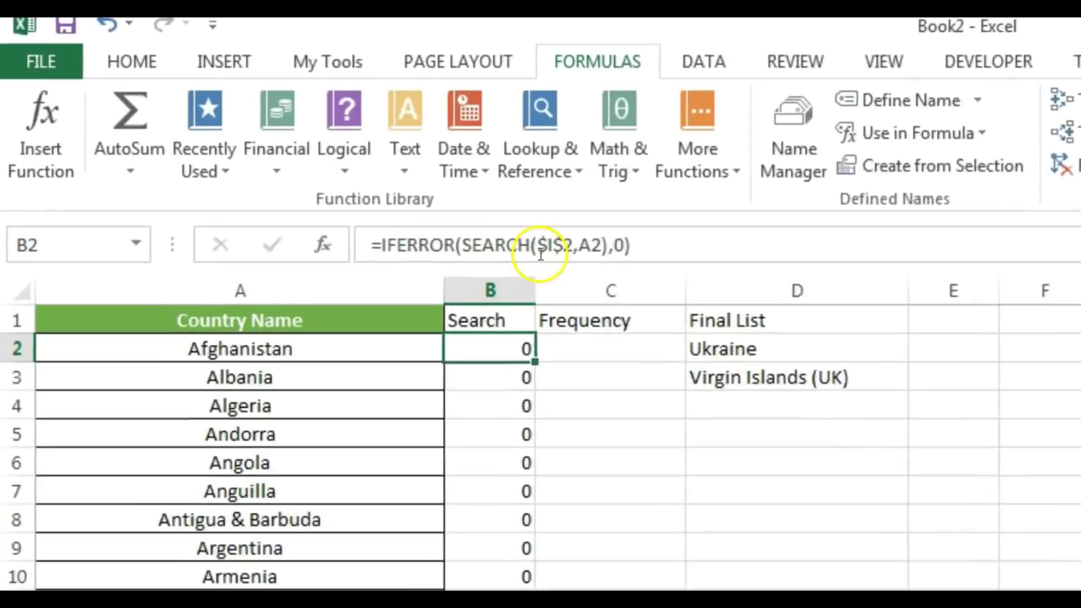
click(303, 145)
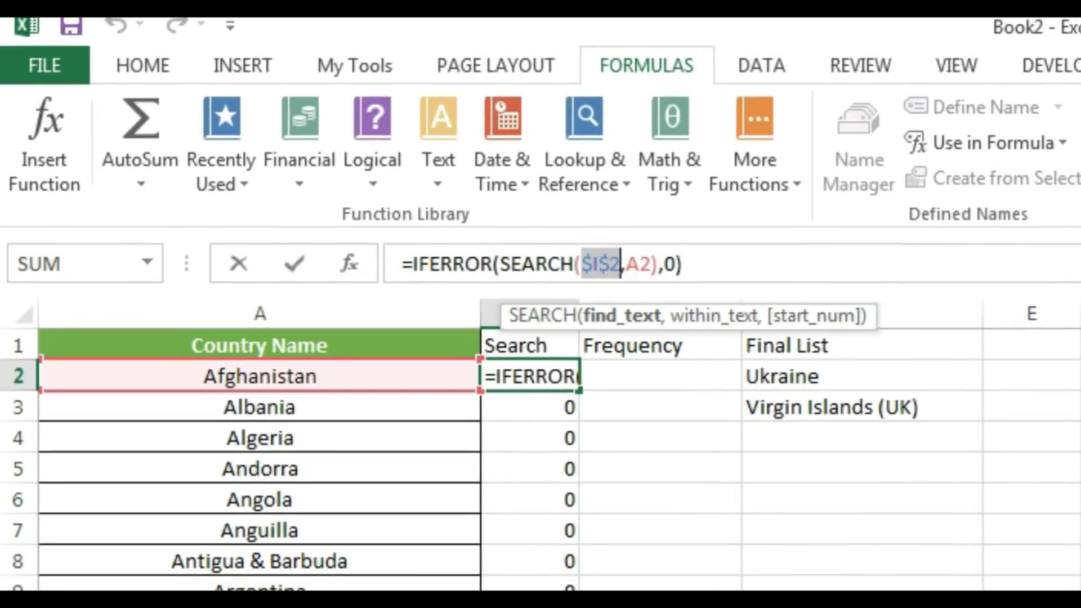
key(ctrl+v)
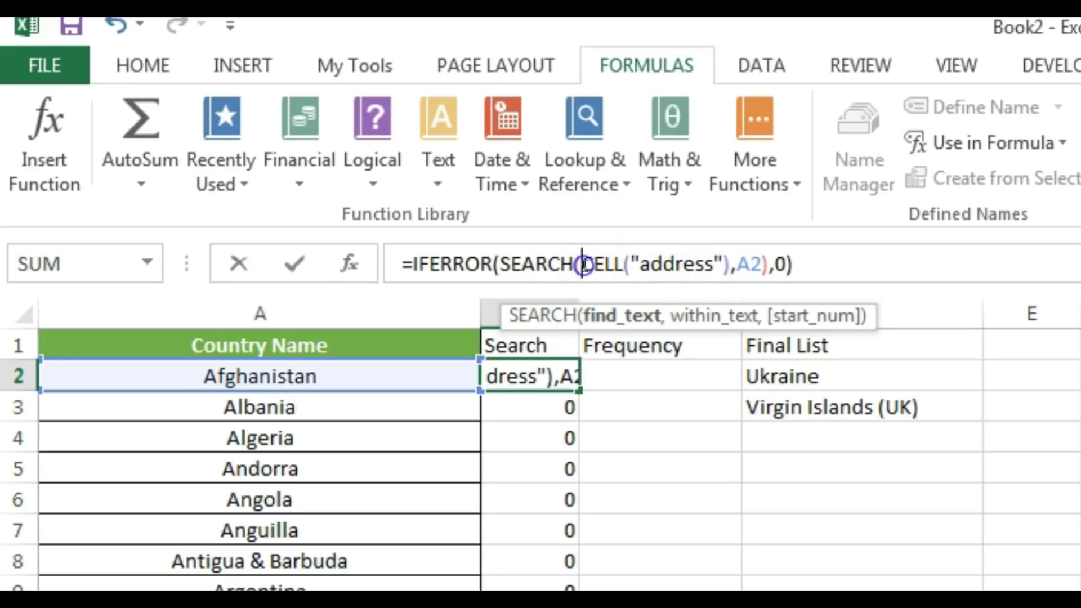
Wrap CELL("address") in INDIRECT so B2 reads =IFERROR(SEARCH(INDIRECT(CELL("address")),A2),0), commit it and dismiss the circular reference warning.
text(in)
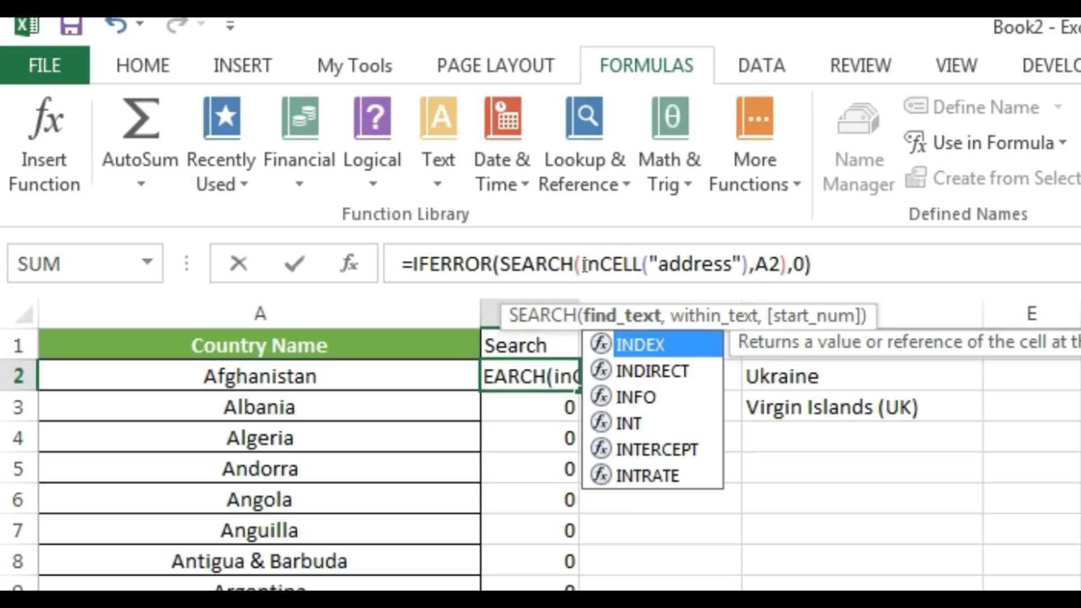
key(Down)
key(Tab)
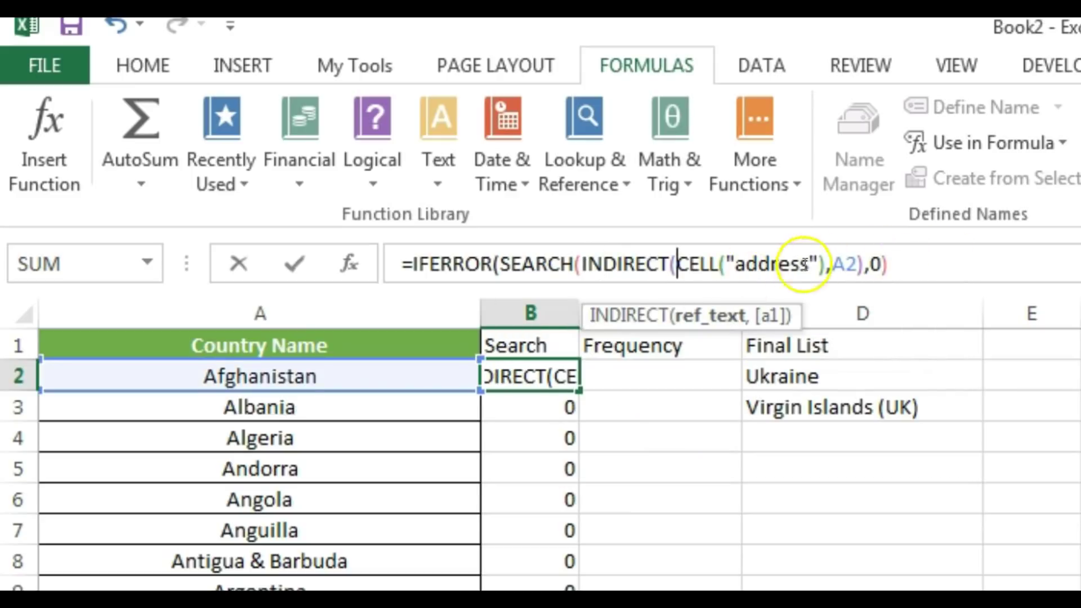
click(822, 258)
text())
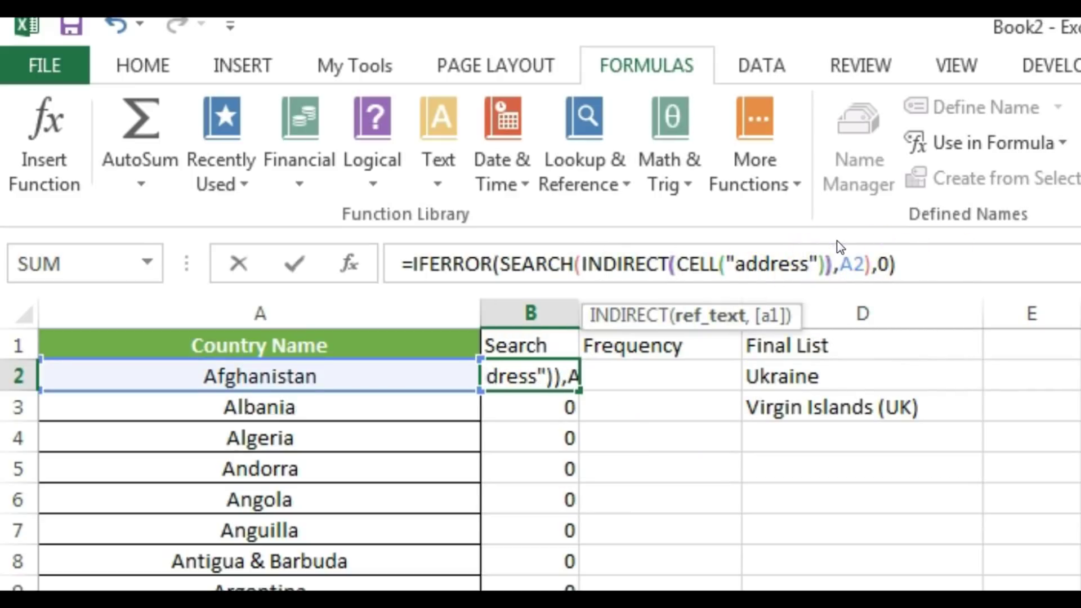
click(833, 262)
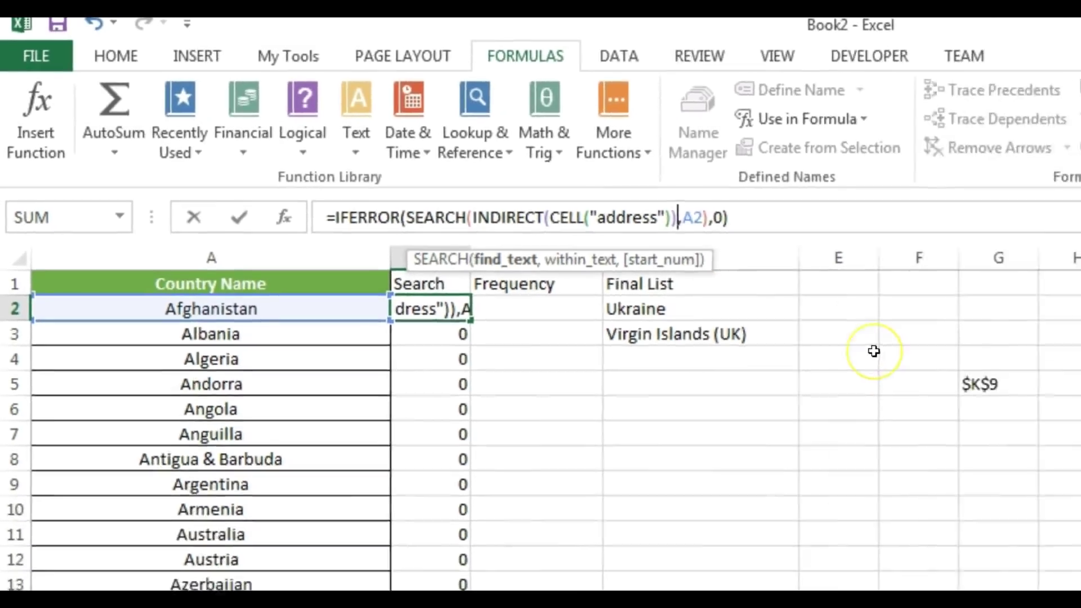
key(Return)
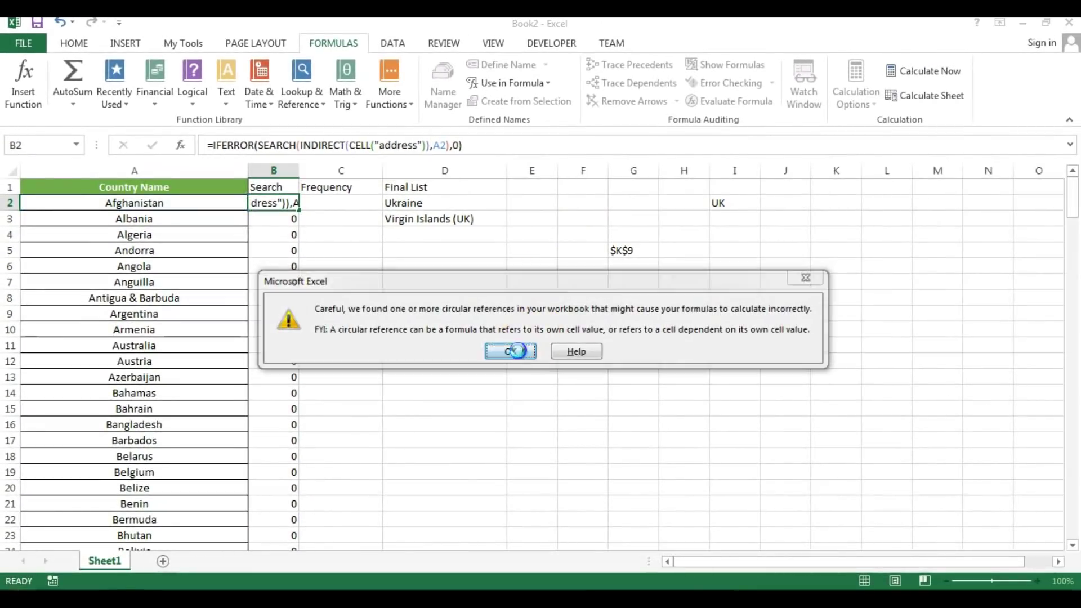
click(516, 350)
Fill the updated B2 formula down the Search column to B199 and return to the start of the sheet.
click(281, 204)
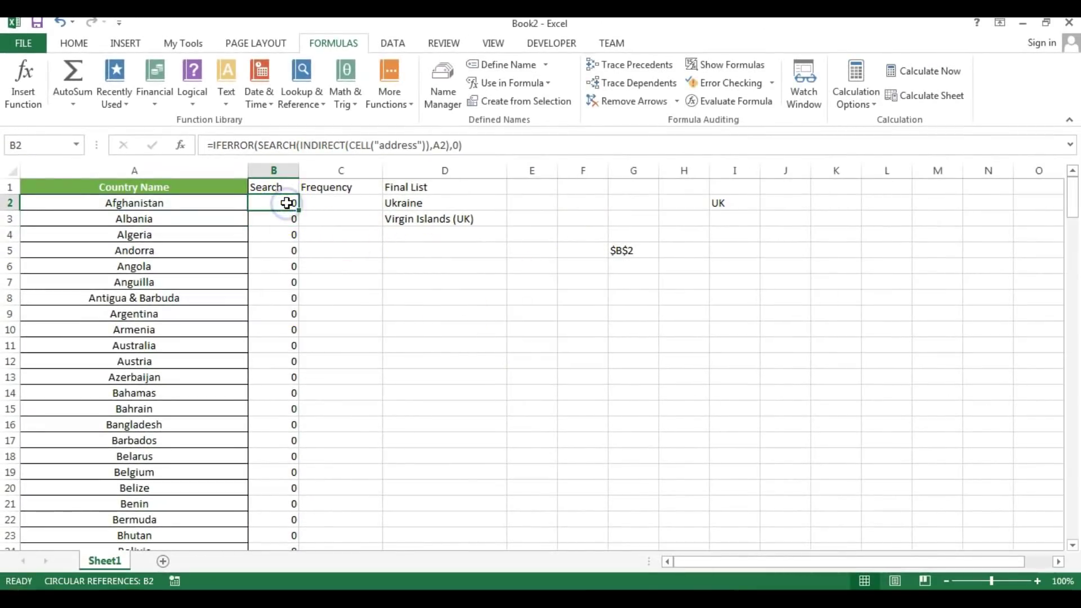
key(ctrl+shift+Down)
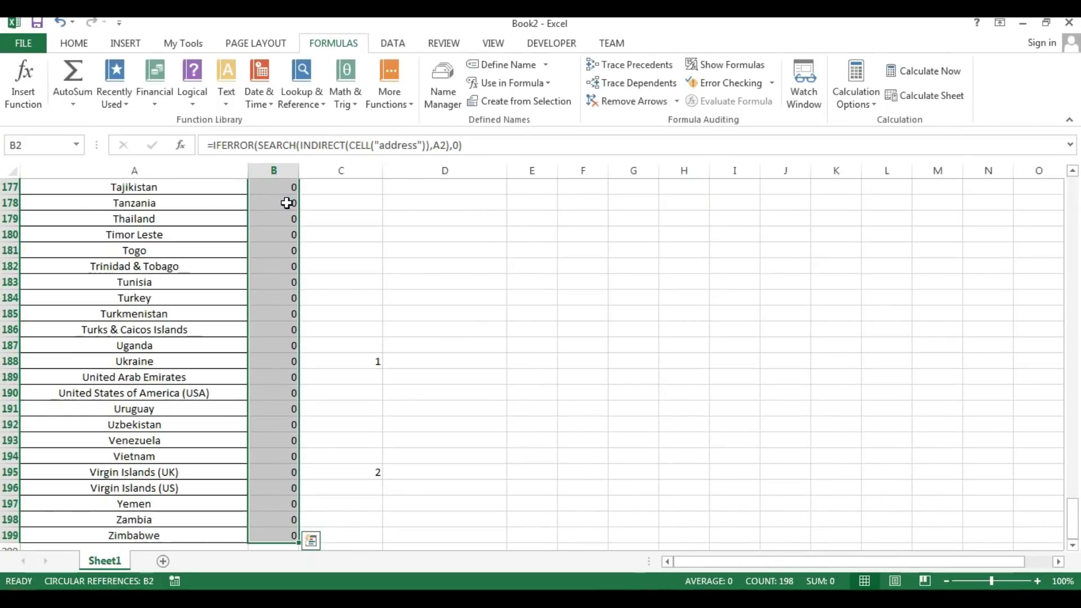
click(663, 336)
scroll(767, 342, up, 17)
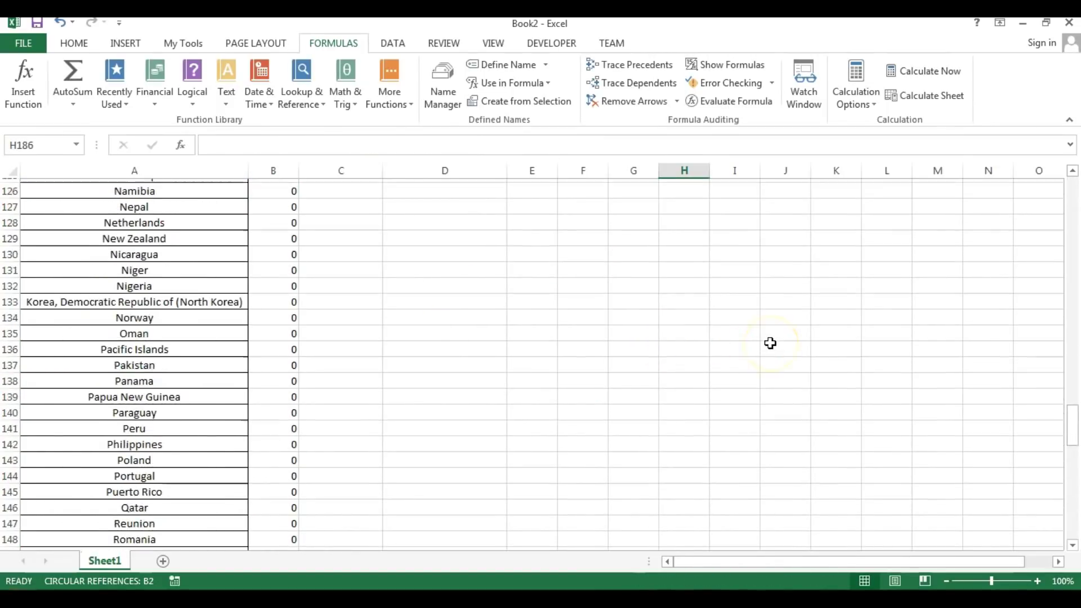
scroll(770, 343, up, 19)
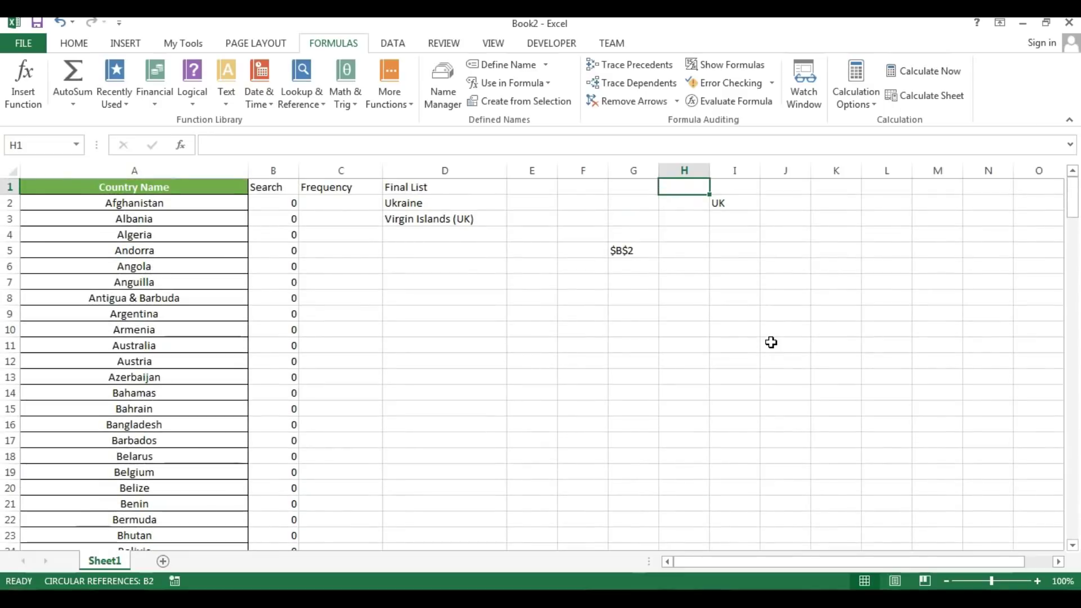
key(Down)
key(Down)
key(Down)
key(Down)
key(Left)
key(Up)
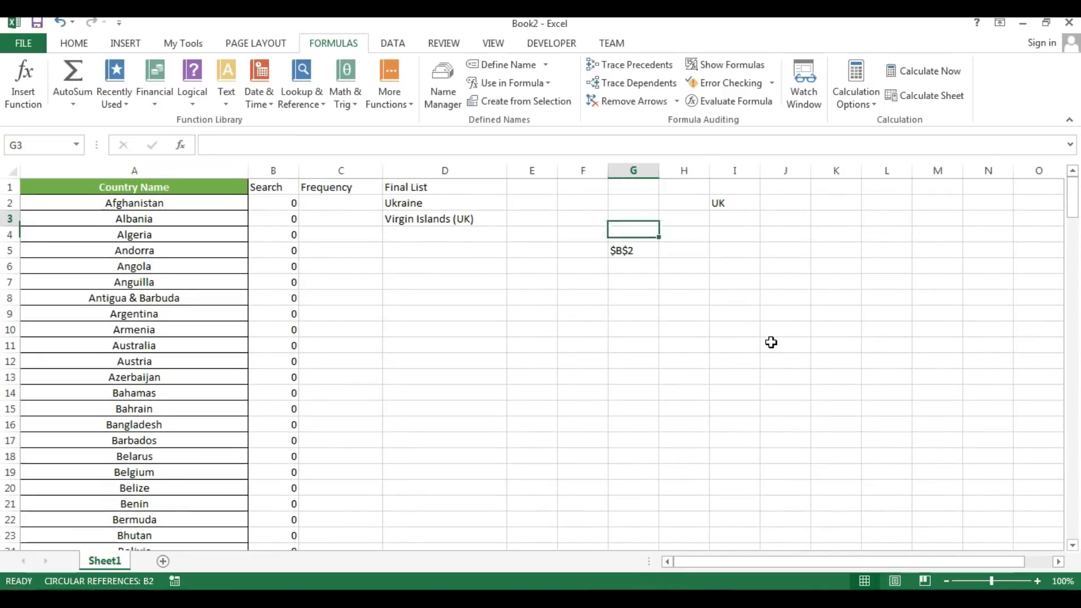
Recalculate the workbook with the empty cell I8 selected to refresh the search columns.
key(Up)
key(Up)
key(Right)
key(Right)
key(Down)
key(Down)
key(Down)
key(Down)
key(Down)
key(Down)
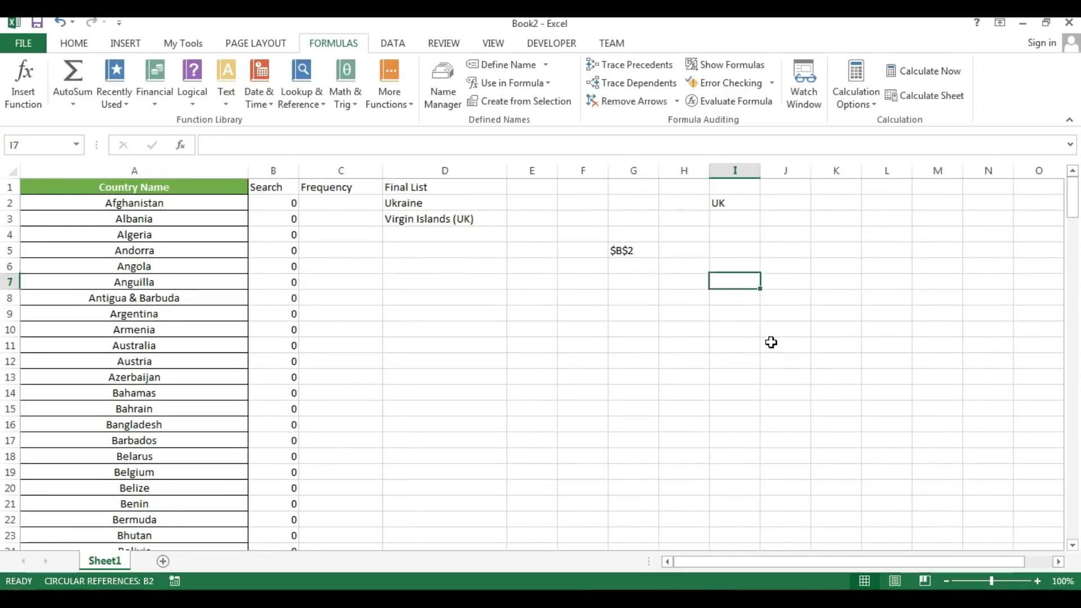
click(944, 72)
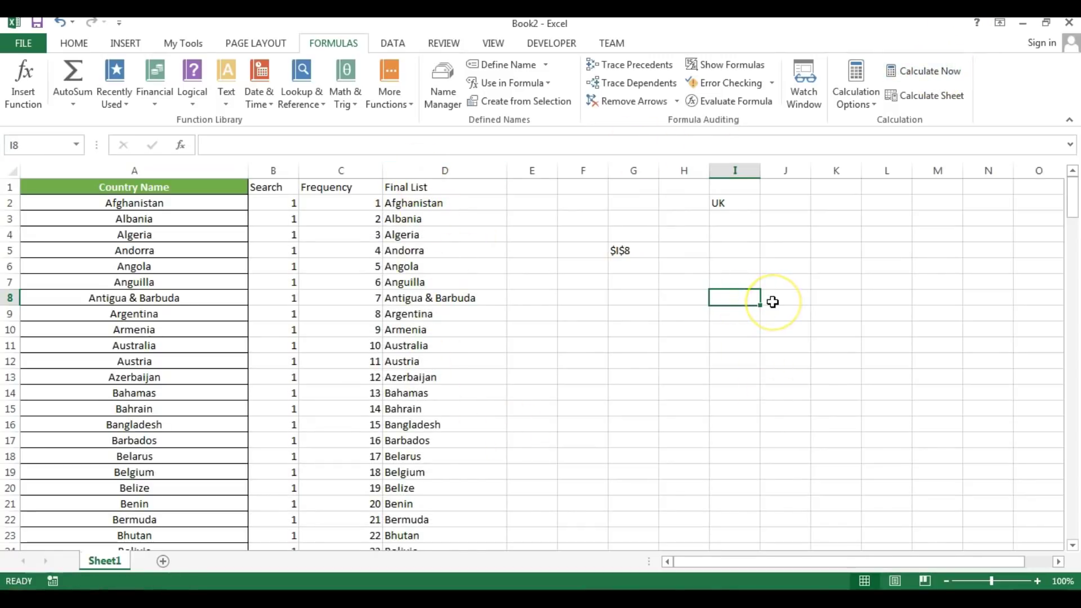
Test the search by entering Ind in K9, and clear the cell again.
key(Right)
key(Right)
key(Down)
text(In)
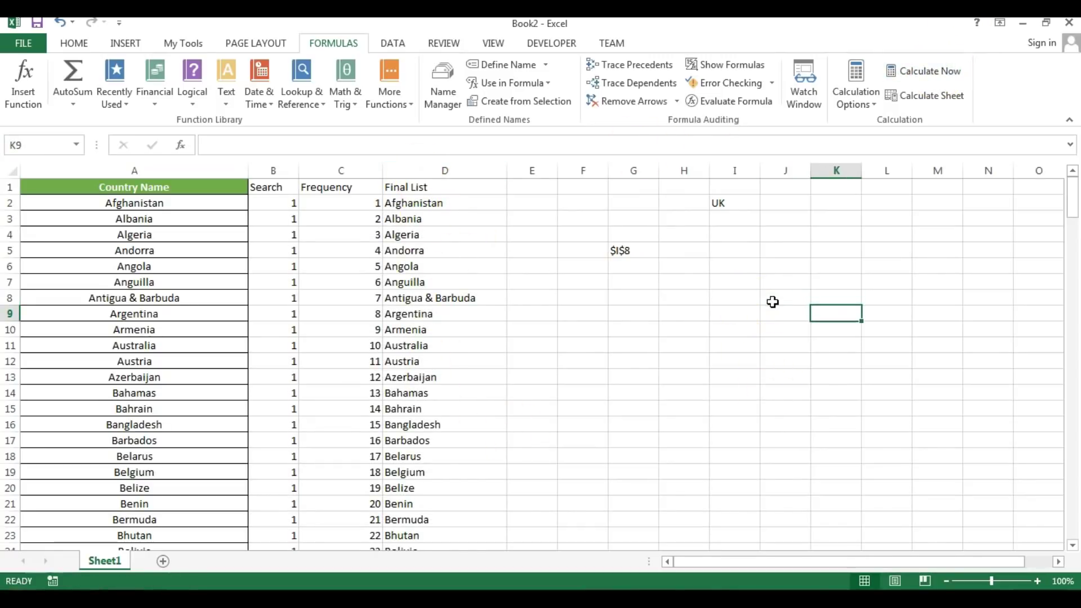
key(ctrl+Return)
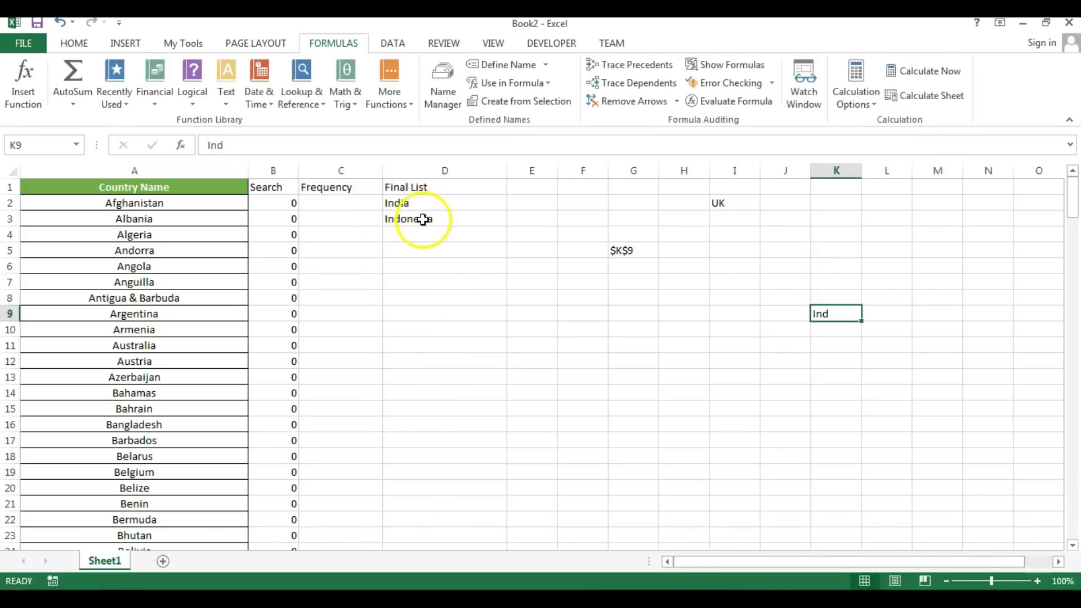
key(Delete)
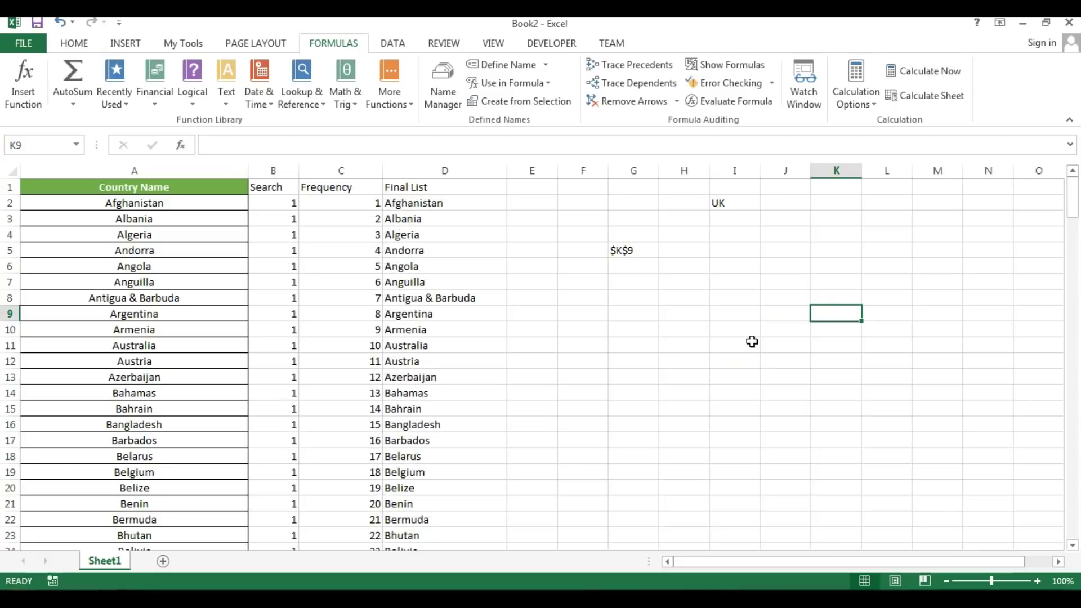
Add a new worksheet and shade the range C3:Q20 light gray.
click(162, 561)
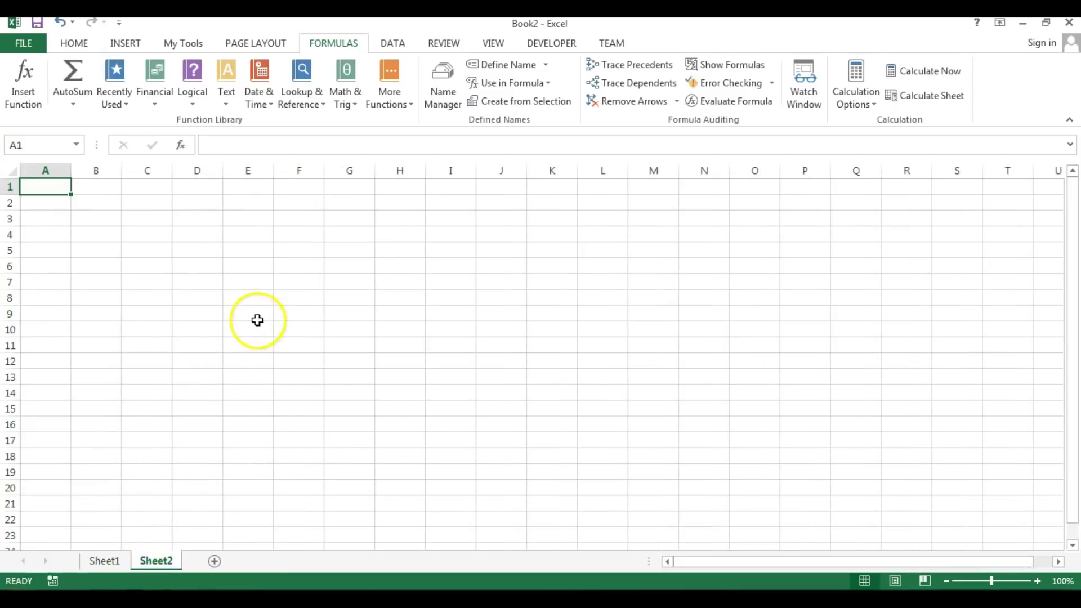
drag(135, 220, 840, 490)
click(79, 51)
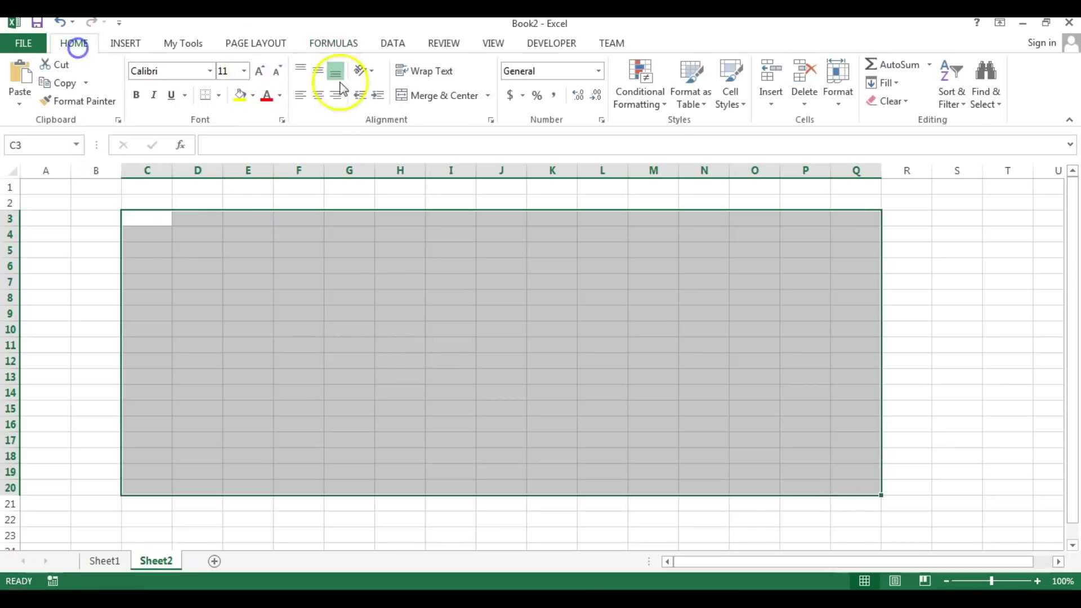
click(240, 95)
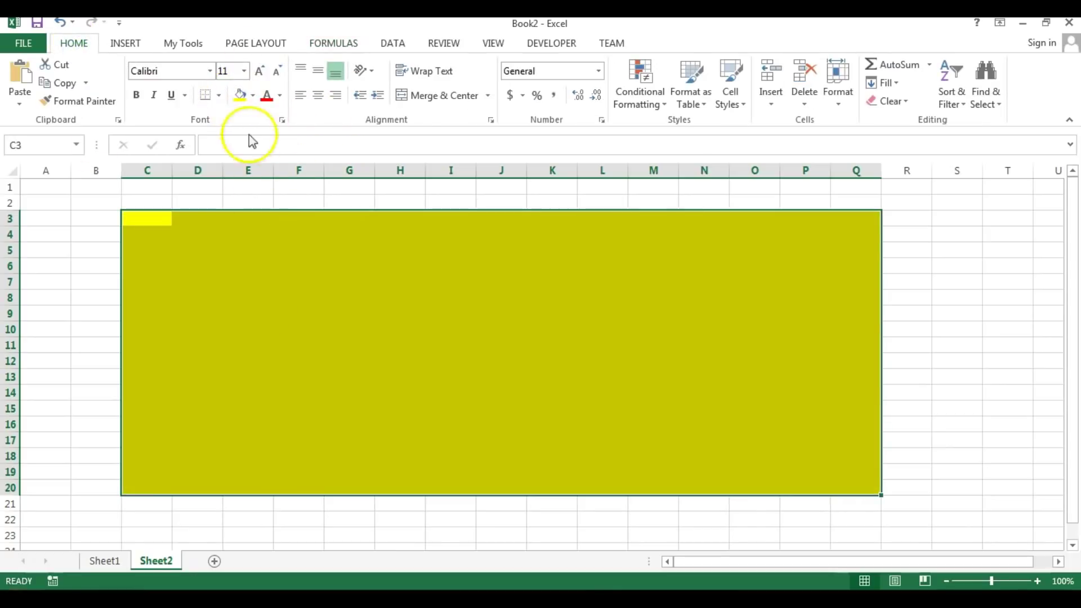
click(252, 94)
click(238, 151)
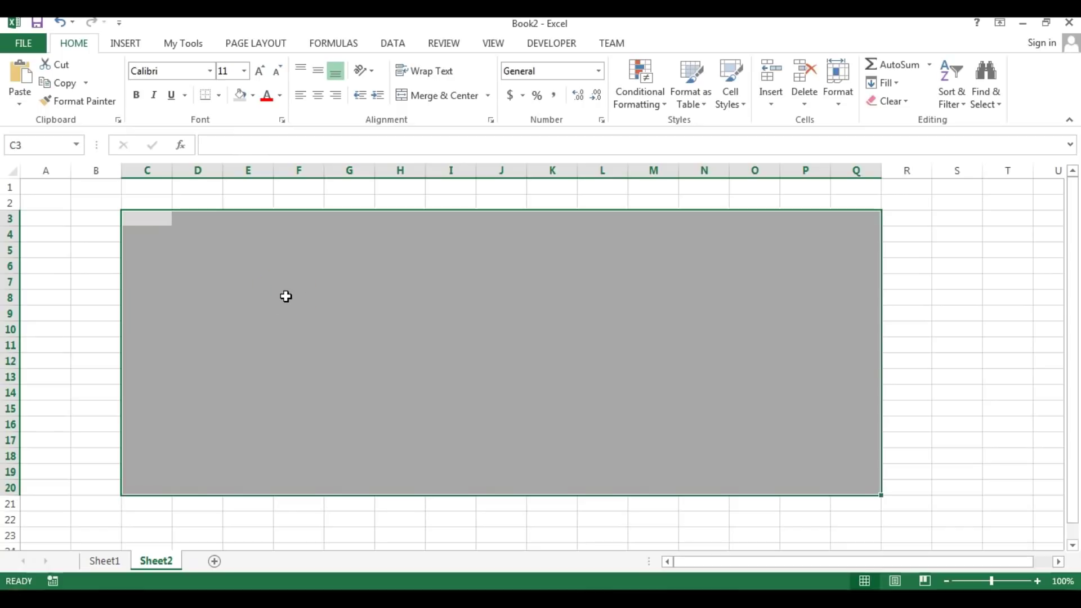
Apply list data validation to C3:Q20 with the named range =Country_list as its source.
key(alt+d)
key(l)
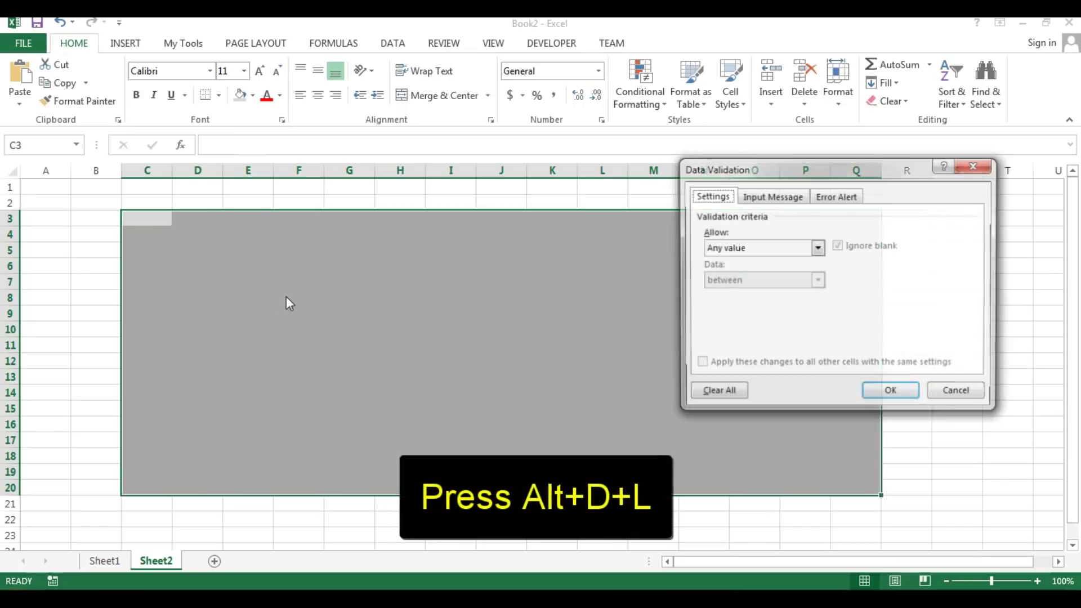
click(567, 250)
click(775, 248)
click(732, 287)
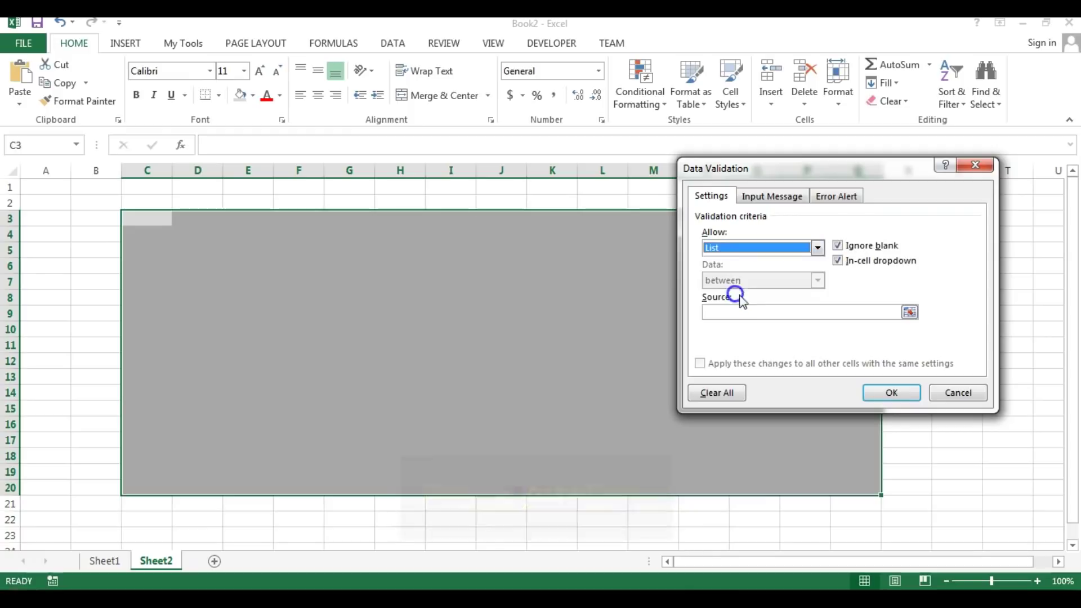
click(744, 316)
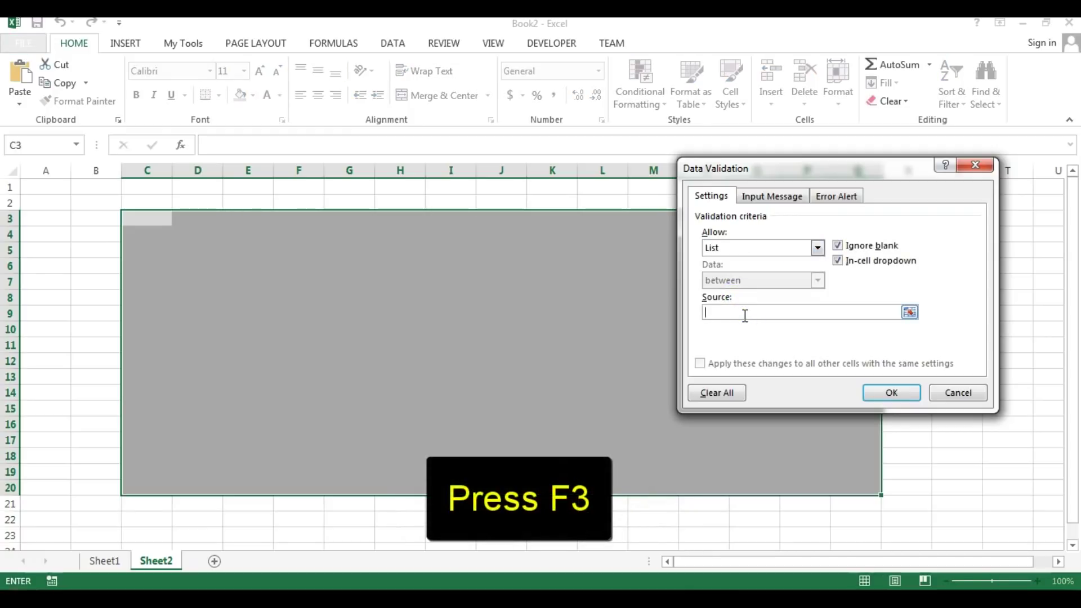
key(F3)
click(771, 251)
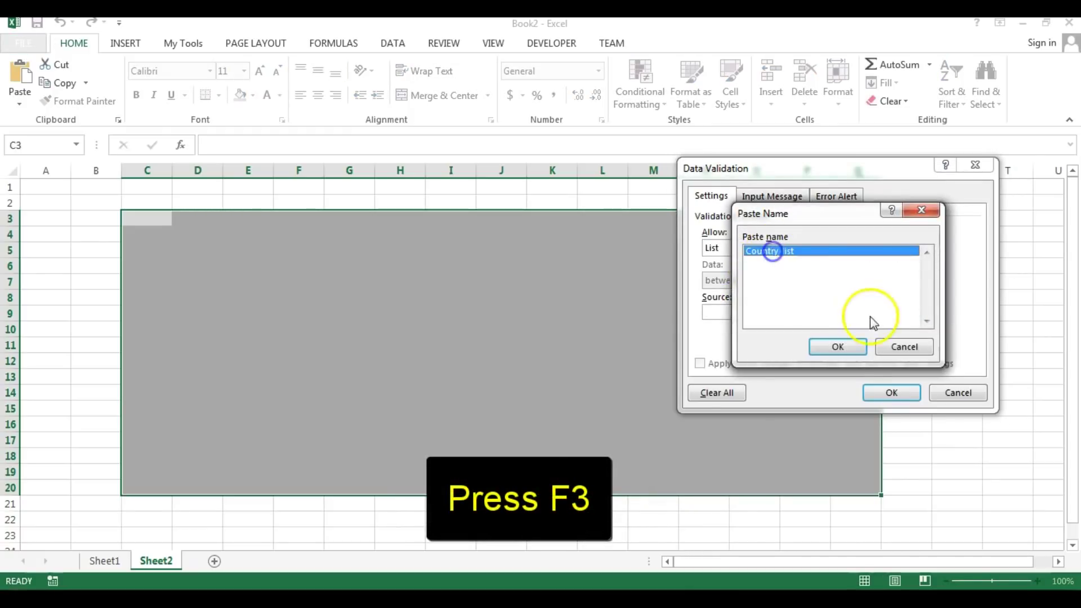
click(837, 347)
click(891, 392)
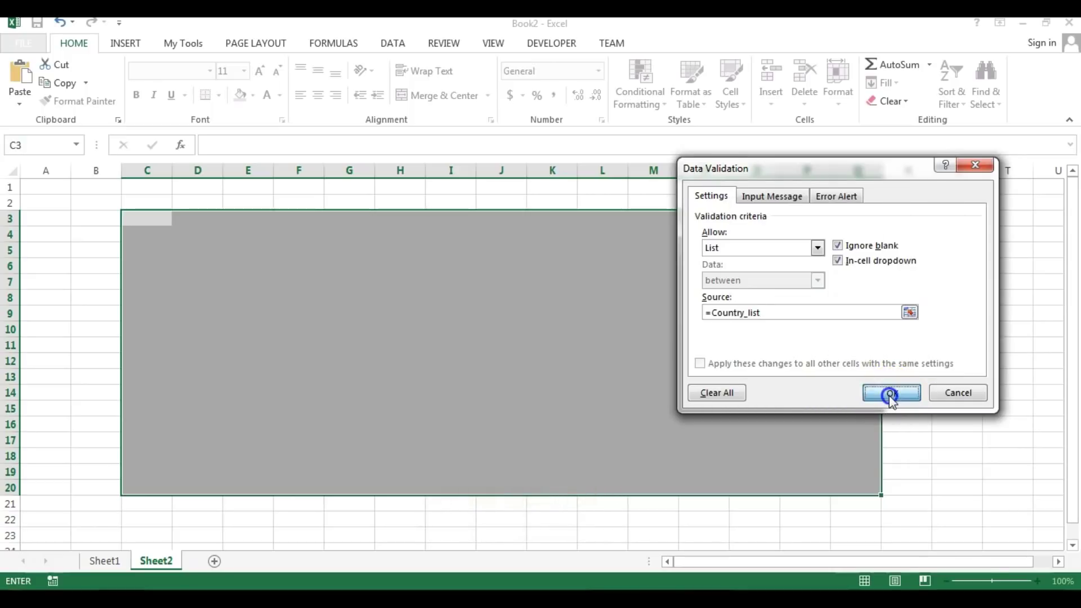
Widen column C and choose Algeria from the dropdown in C4.
drag(325, 283, 292, 275)
click(166, 231)
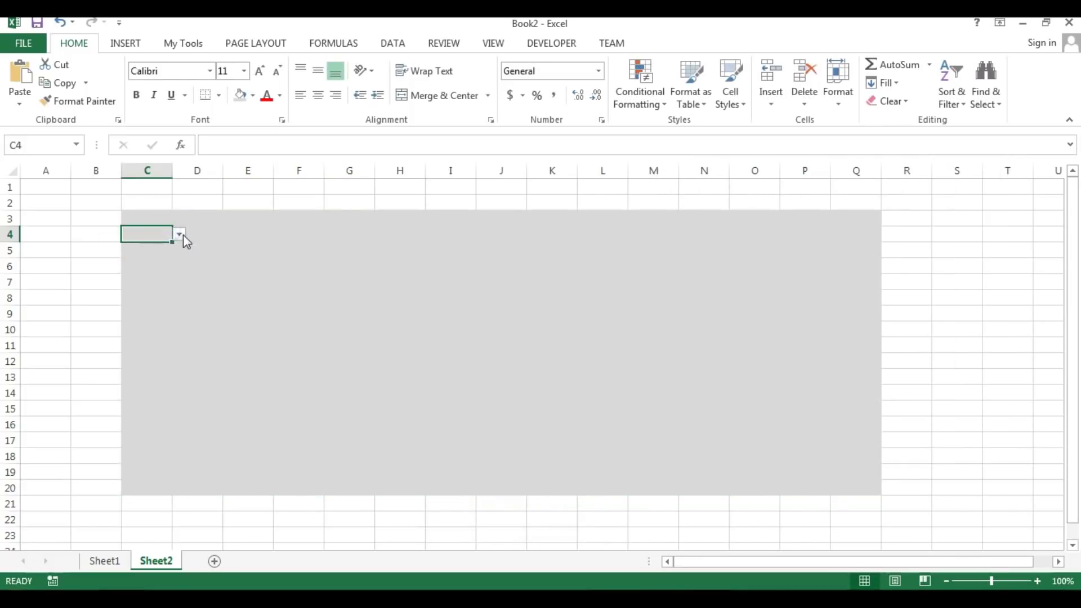
click(180, 234)
click(179, 234)
drag(172, 170, 264, 171)
click(272, 234)
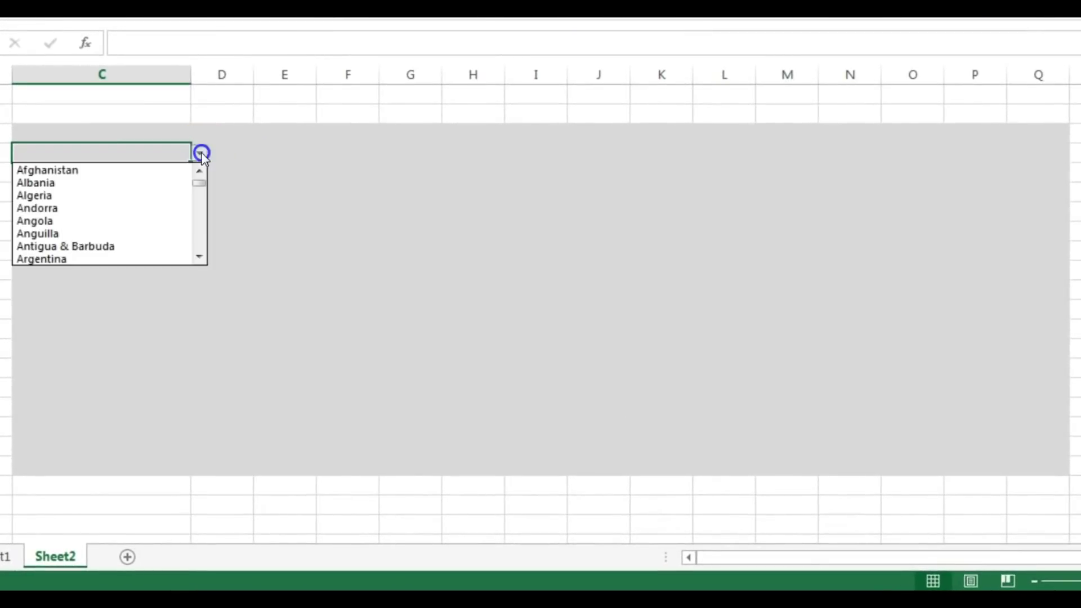
click(76, 197)
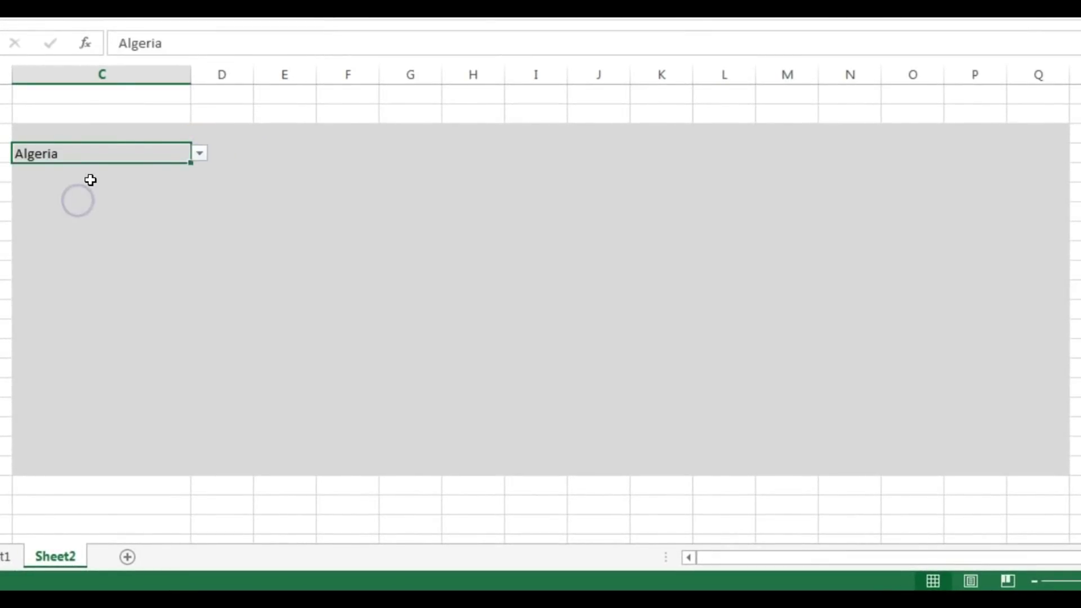
Try to filter the dropdown in C6 with the partial text Ind, and cancel the entry.
click(84, 195)
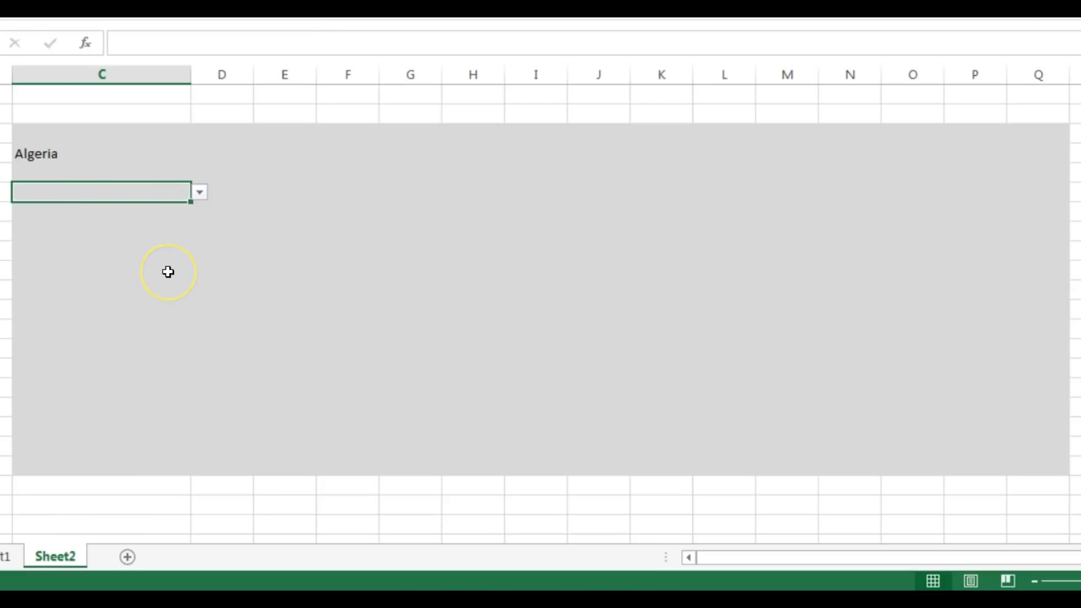
text(I)
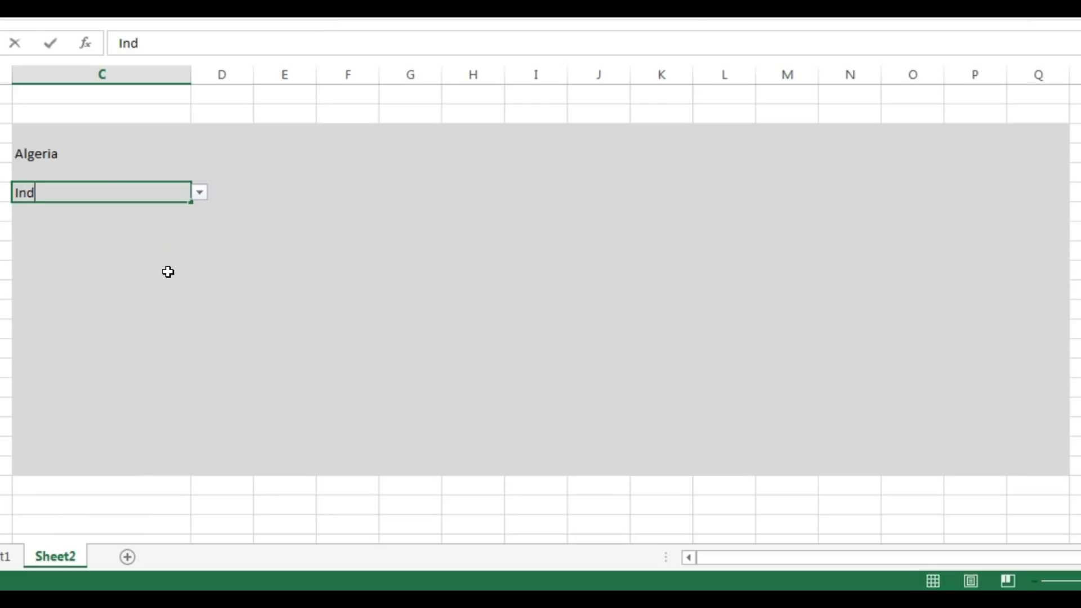
text(nd)
click(200, 194)
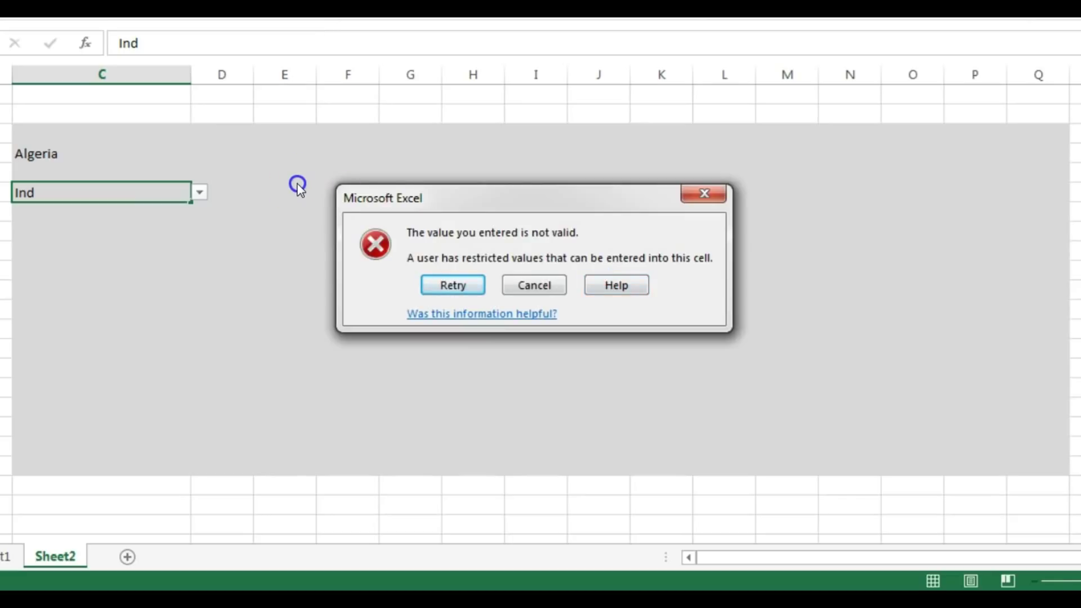
key(Escape)
Turn off the error alert for invalid data in the validation of C3:Q20.
drag(99, 137, 1056, 473)
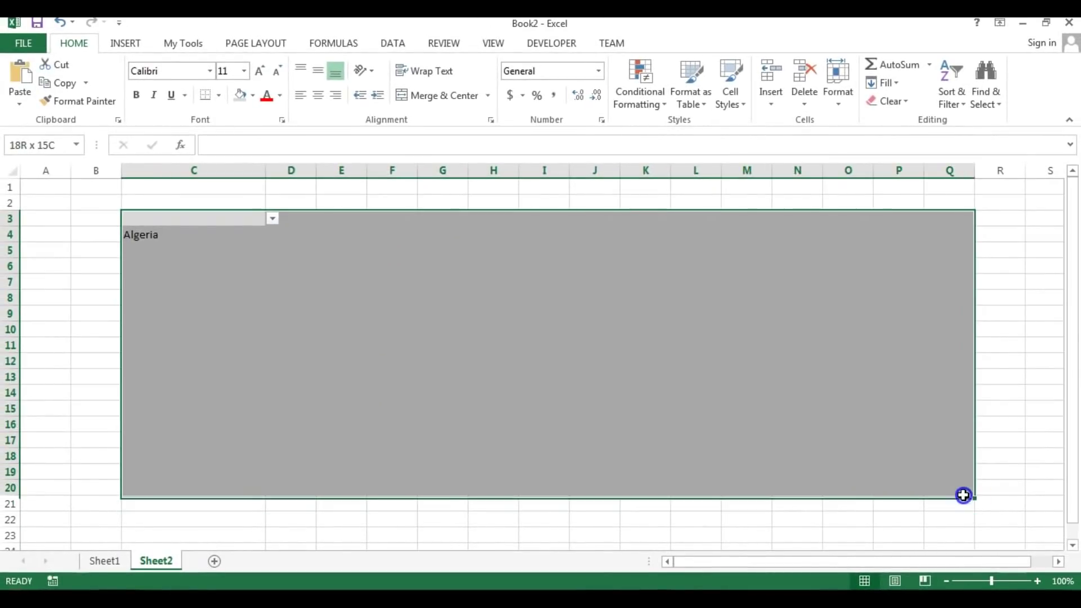
drag(964, 495, 966, 488)
key(alt)
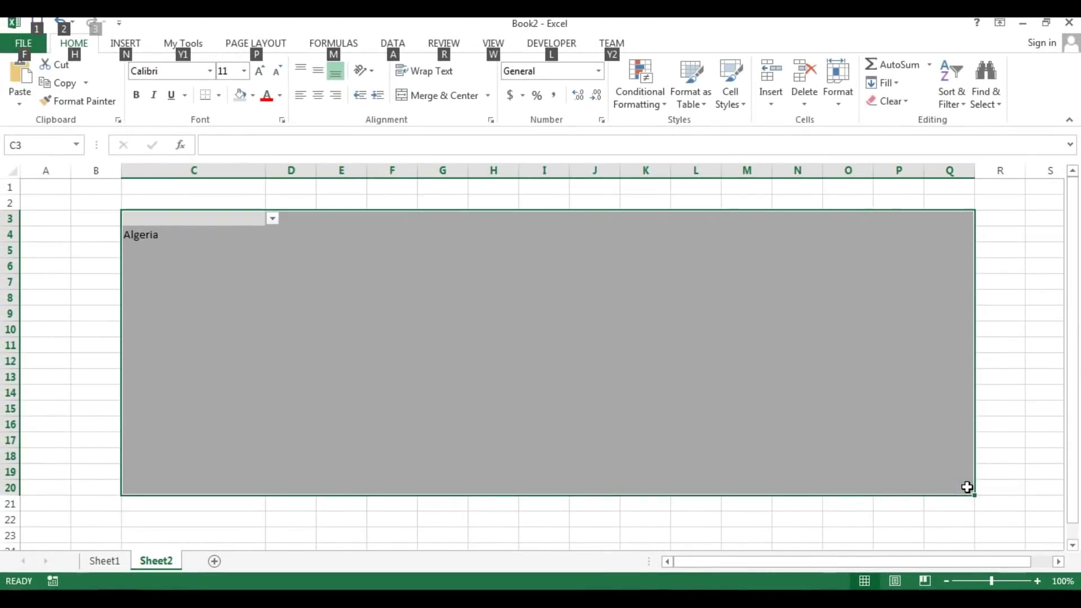
key(d)
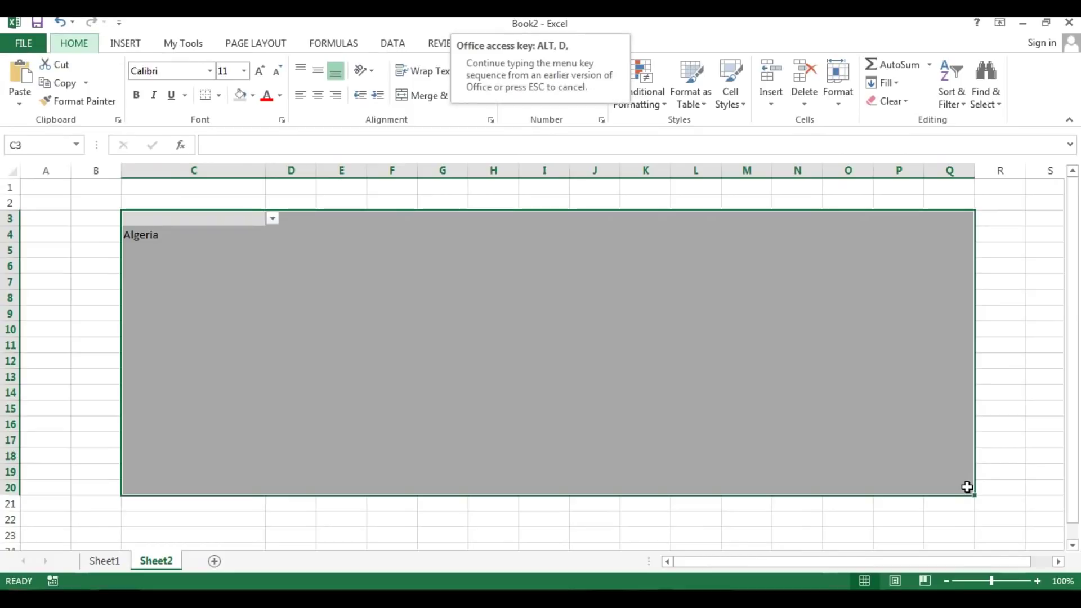
key(l)
drag(805, 172, 602, 171)
click(633, 198)
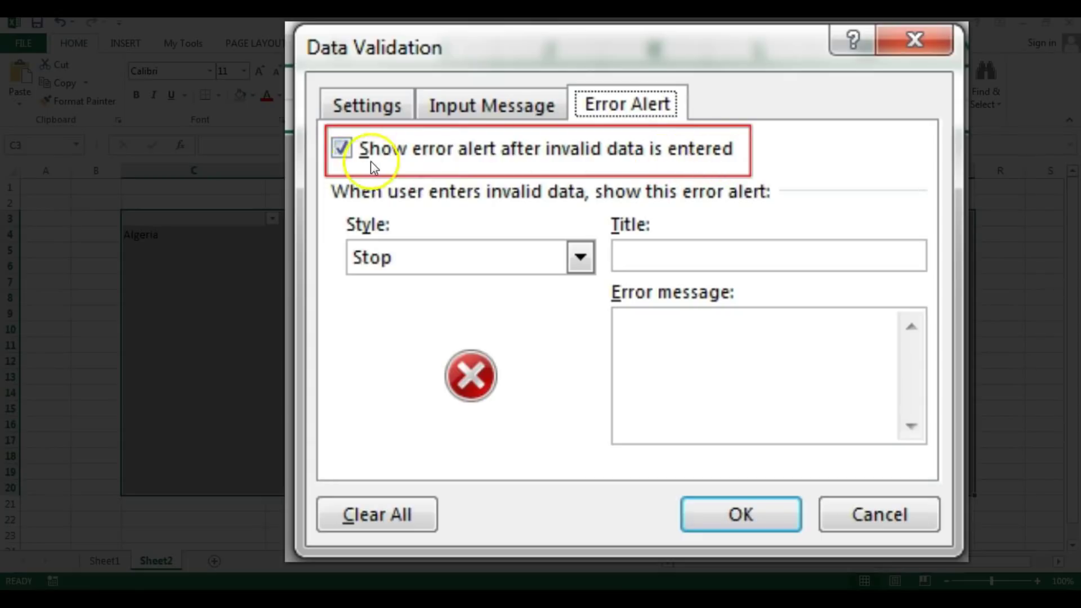
click(342, 149)
click(739, 527)
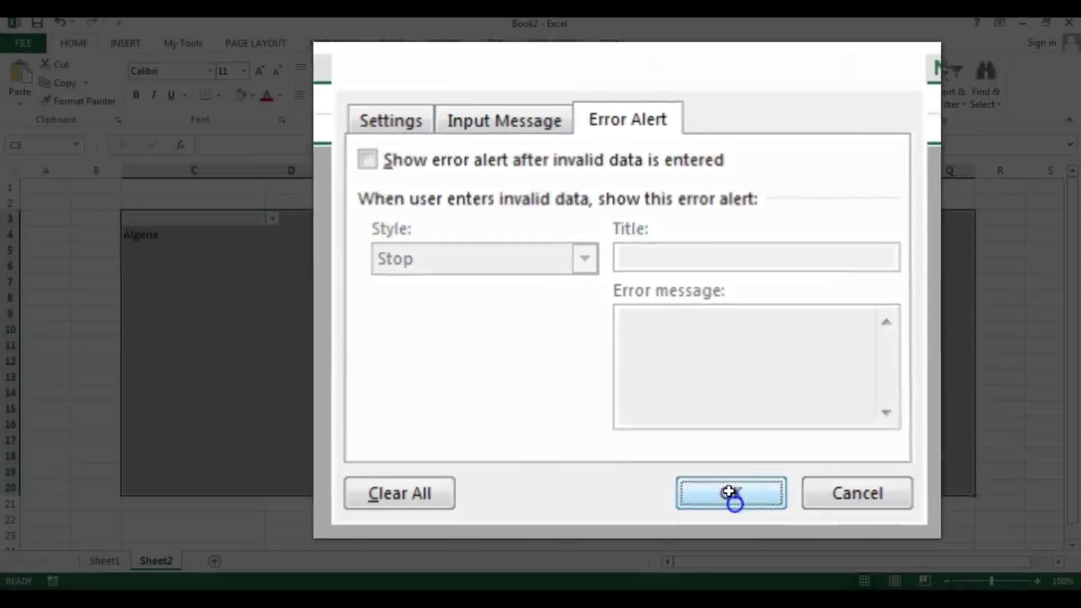
Enter the search text Ind in C6 and open its filtered dropdown.
click(211, 268)
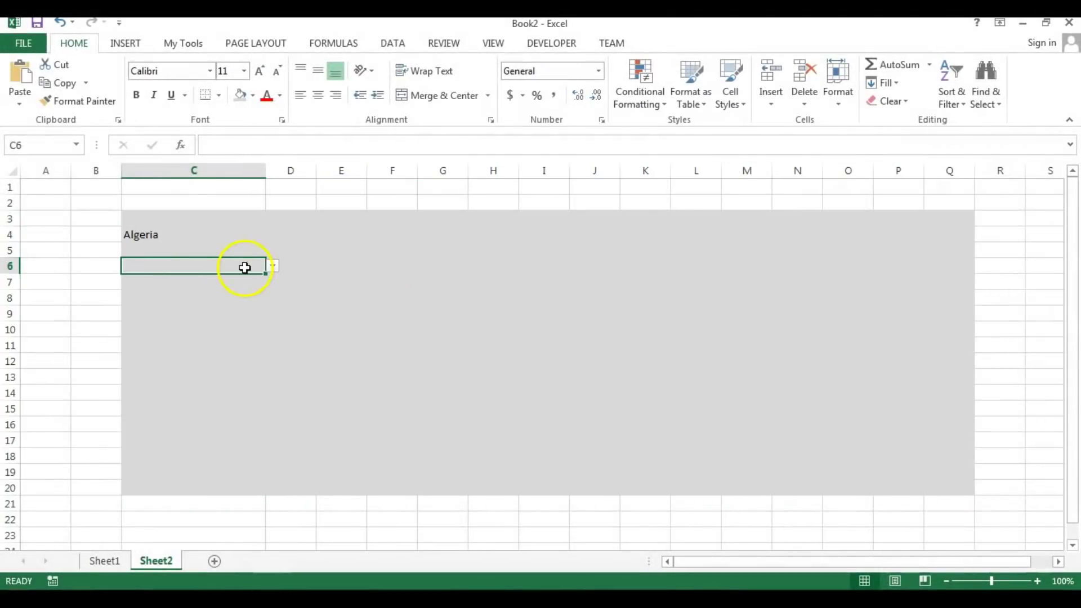
text(Ind)
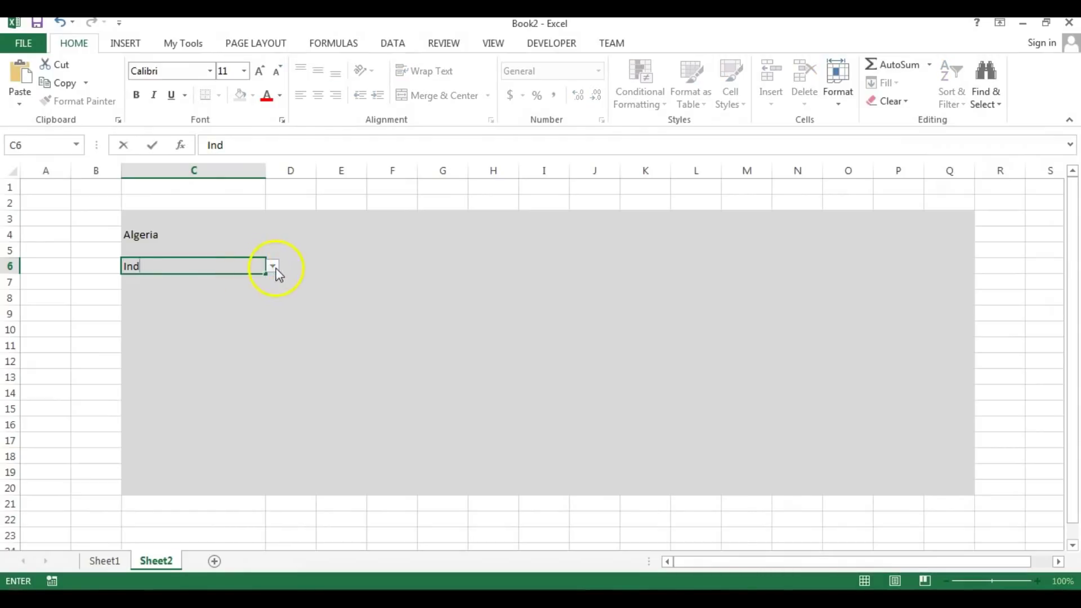
click(274, 267)
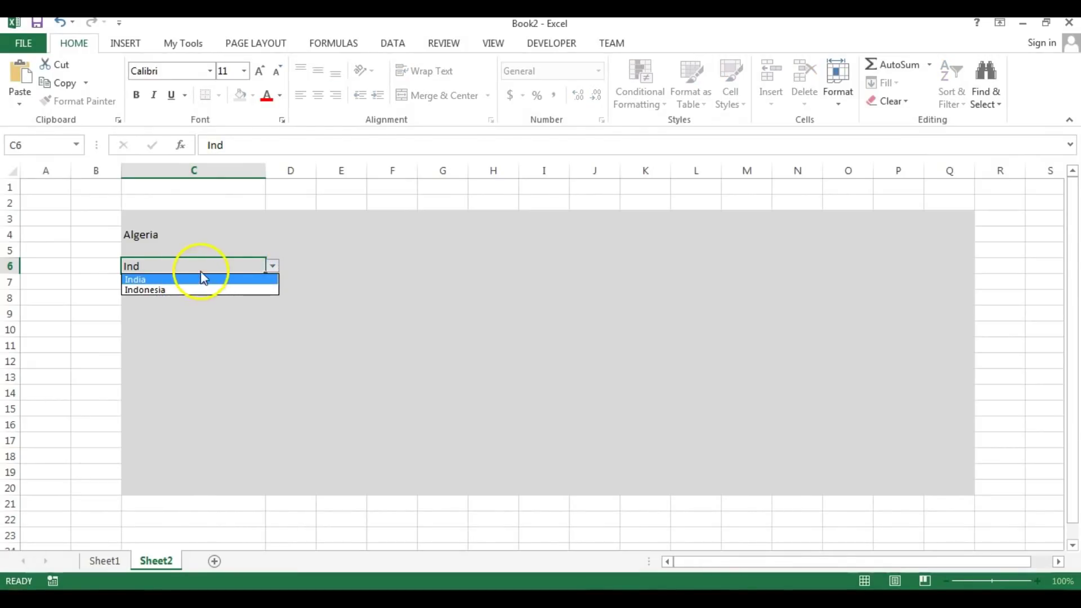
Enter the search text af in H11, open its filtered dropdown and close it without choosing a country.
click(494, 353)
click(493, 348)
text(af)
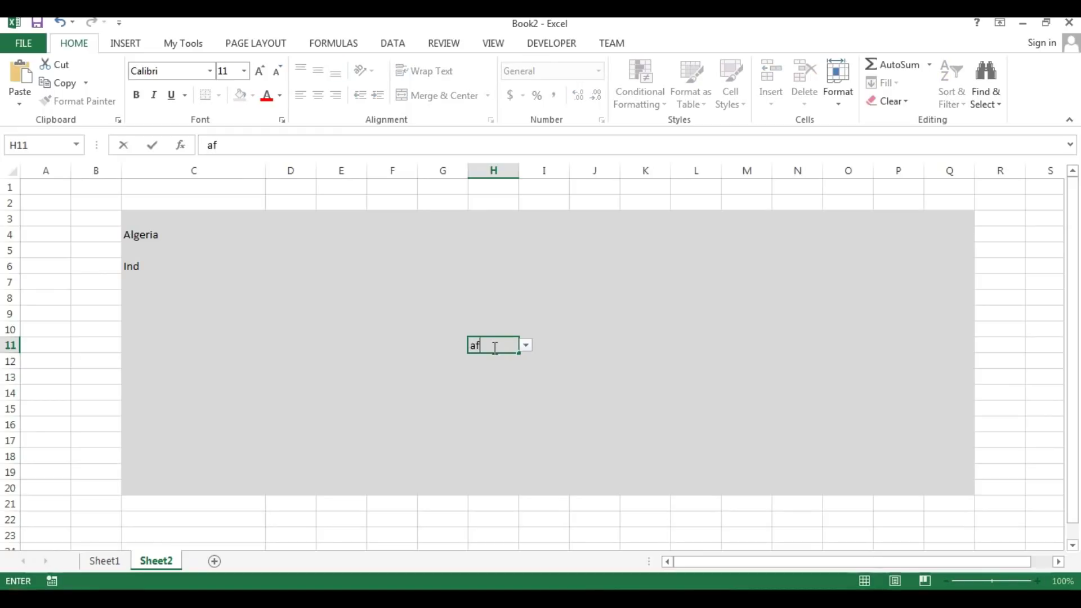
click(526, 346)
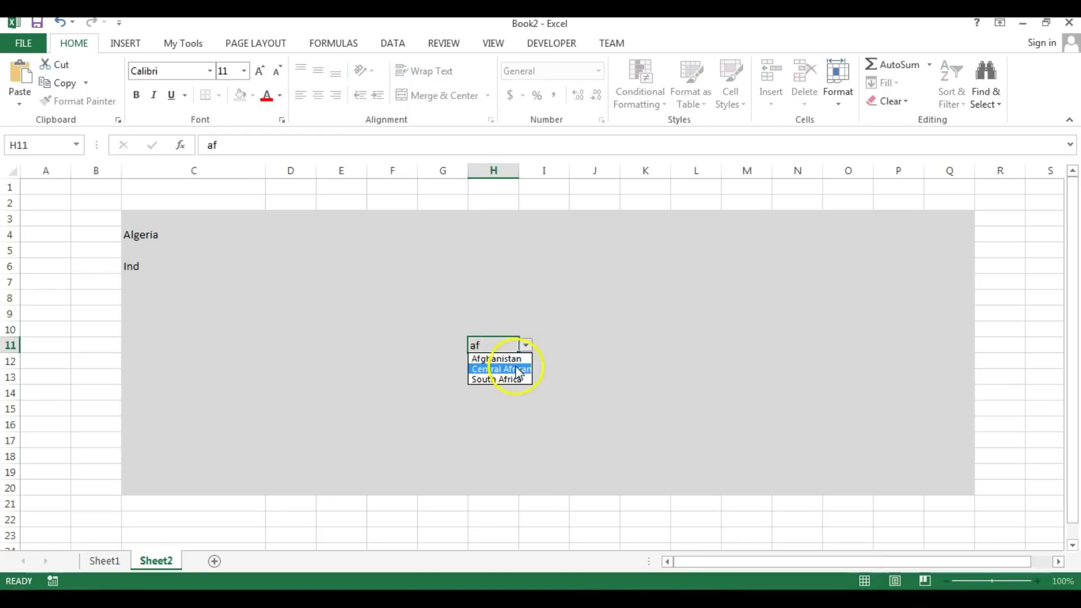
key(Escape)
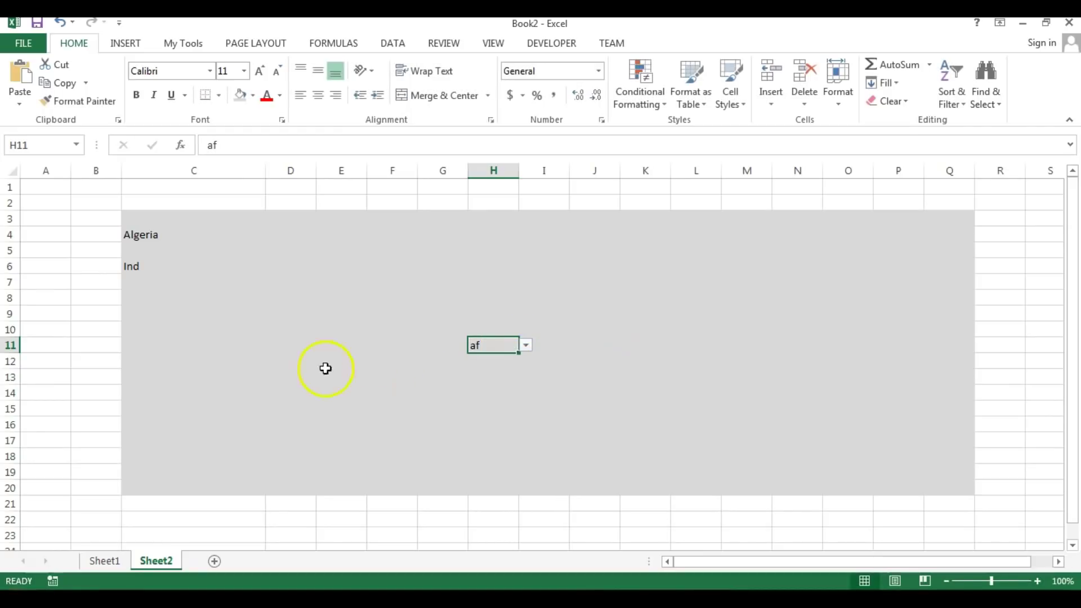
click(162, 364)
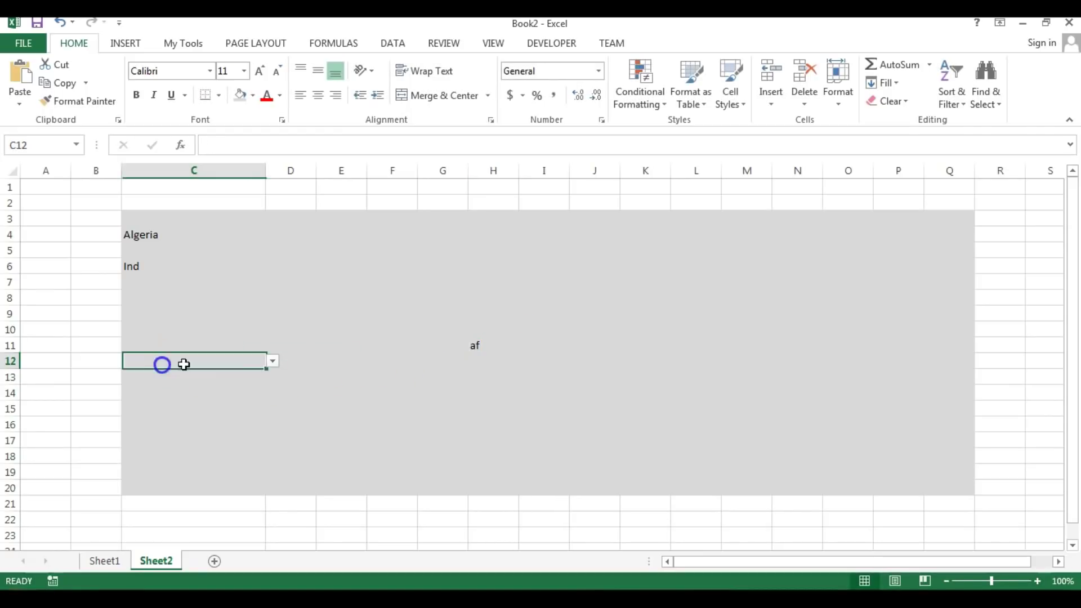
click(719, 329)
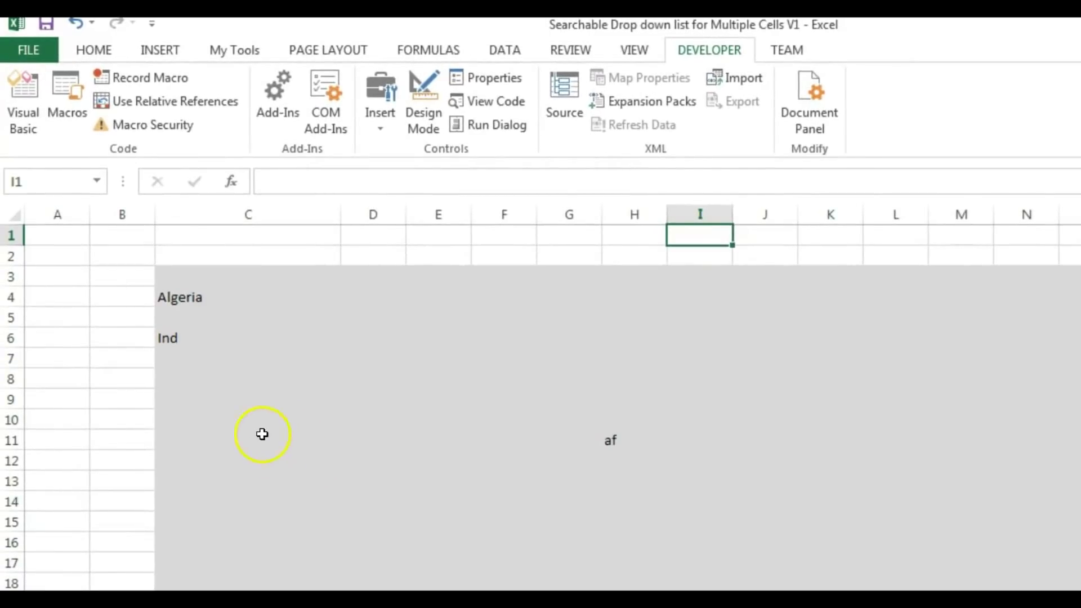
Enter the search text Zim in C9, open its filtered dropdown and close it without choosing a country.
click(271, 409)
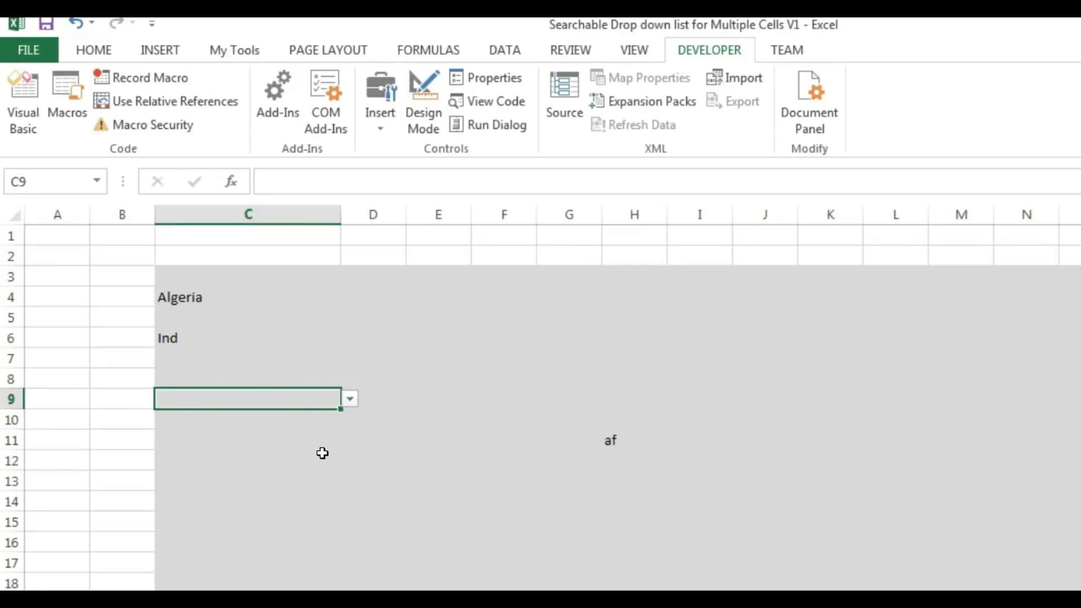
text(Zim)
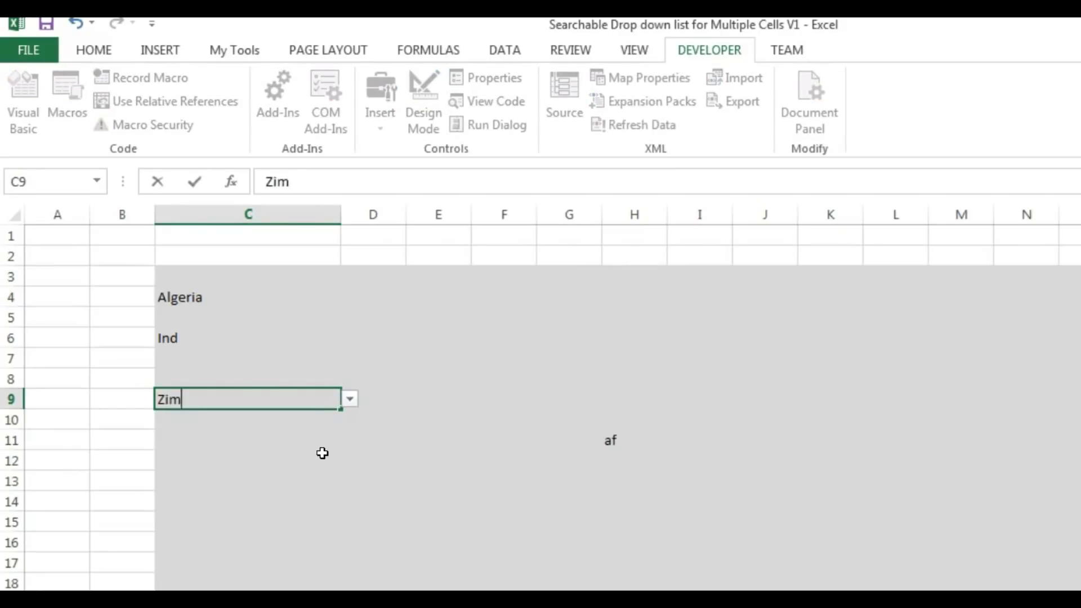
key(Return)
click(296, 404)
click(350, 399)
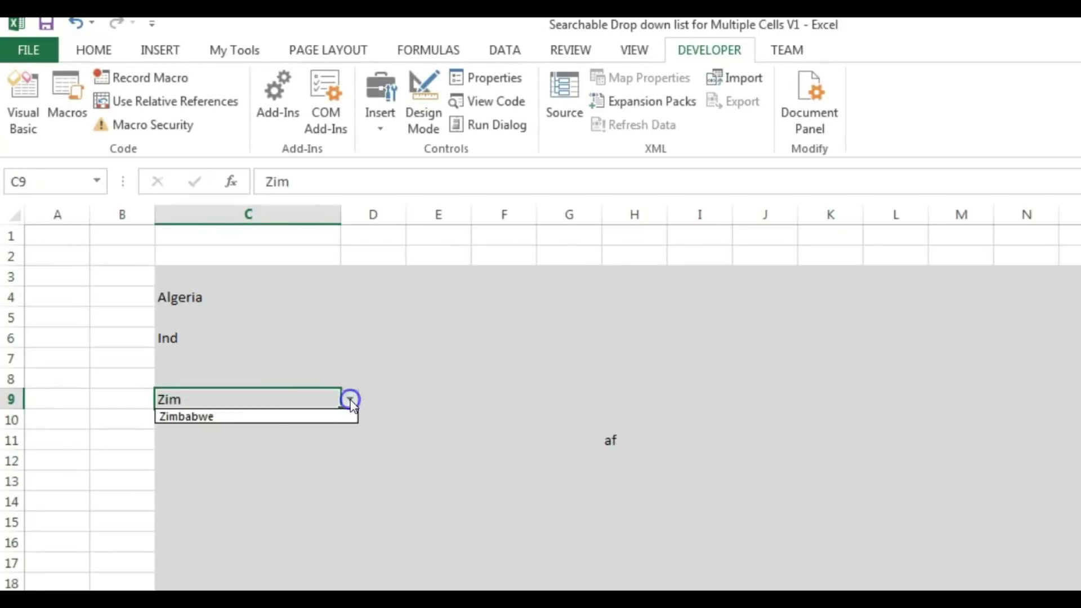
key(Escape)
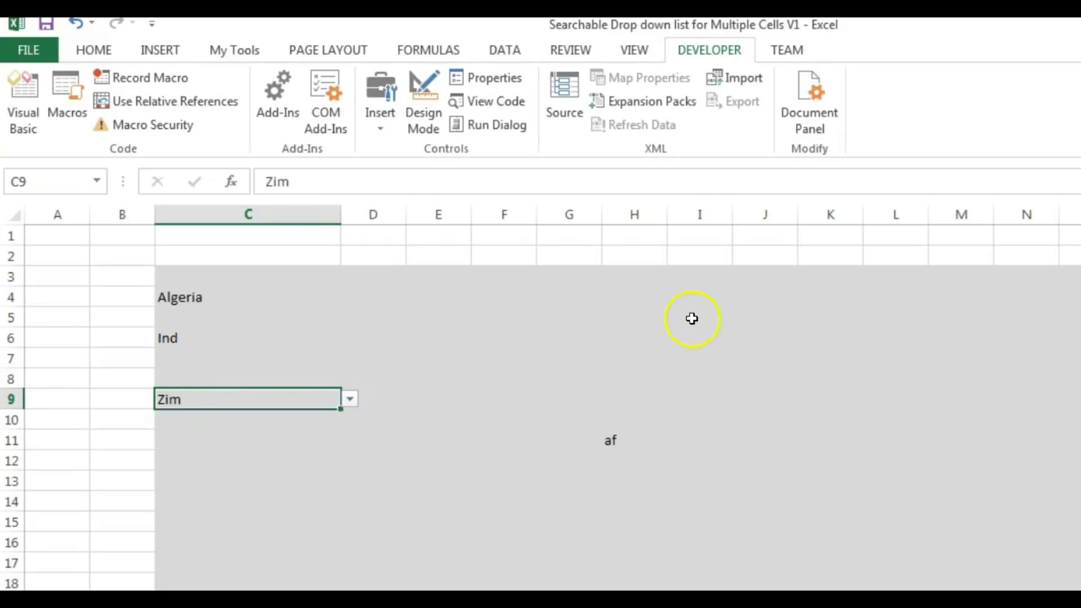
Enter UK in H1 outside the dropdown range, and check which countries the dropdown in C9 offers without choosing one.
click(649, 237)
text(UK)
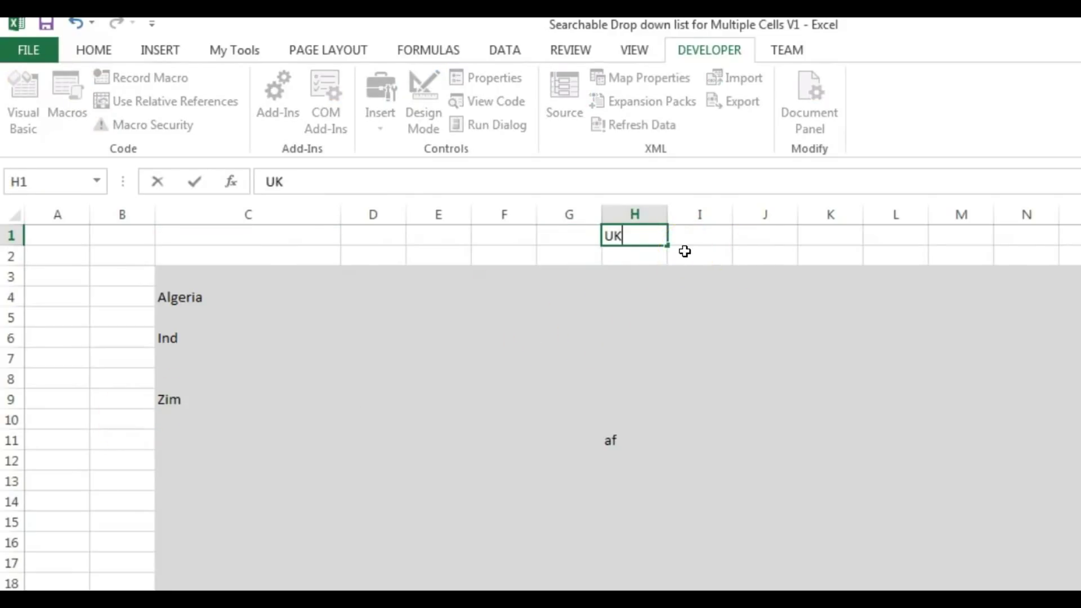
key(Return)
click(189, 401)
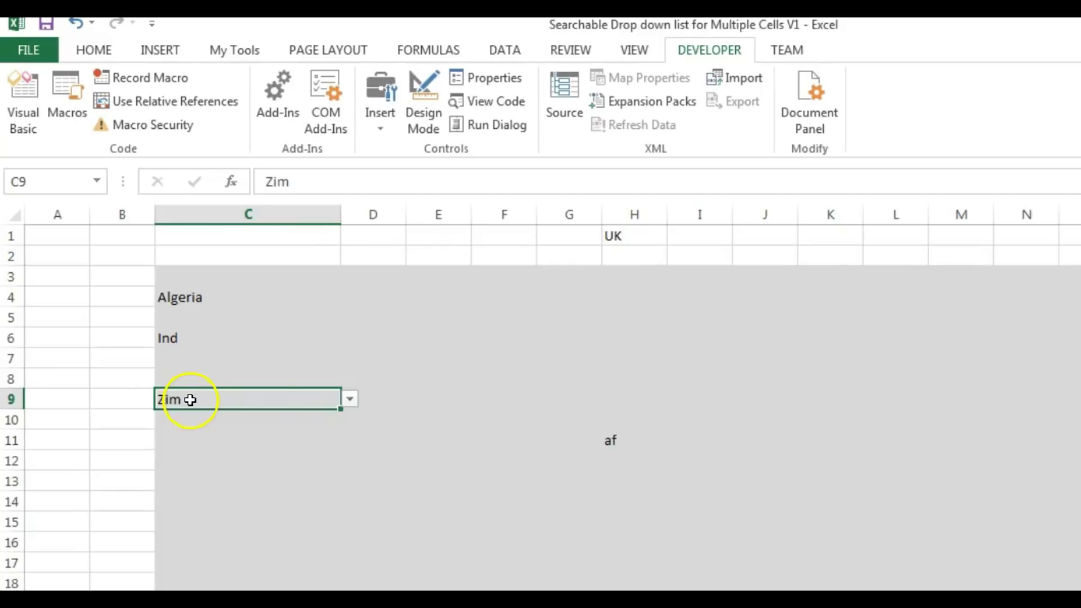
click(350, 401)
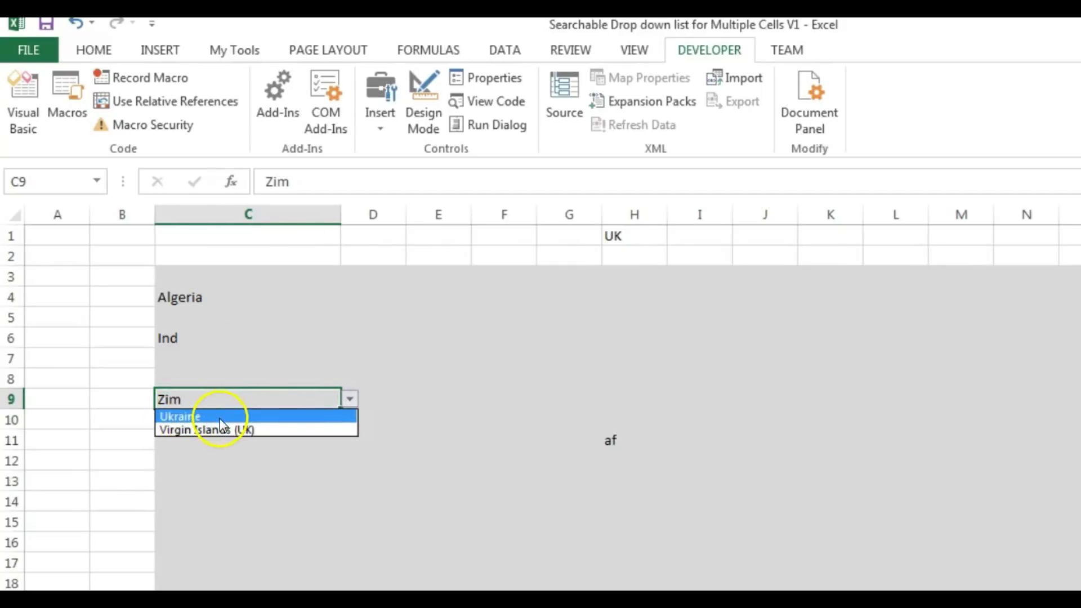
click(351, 400)
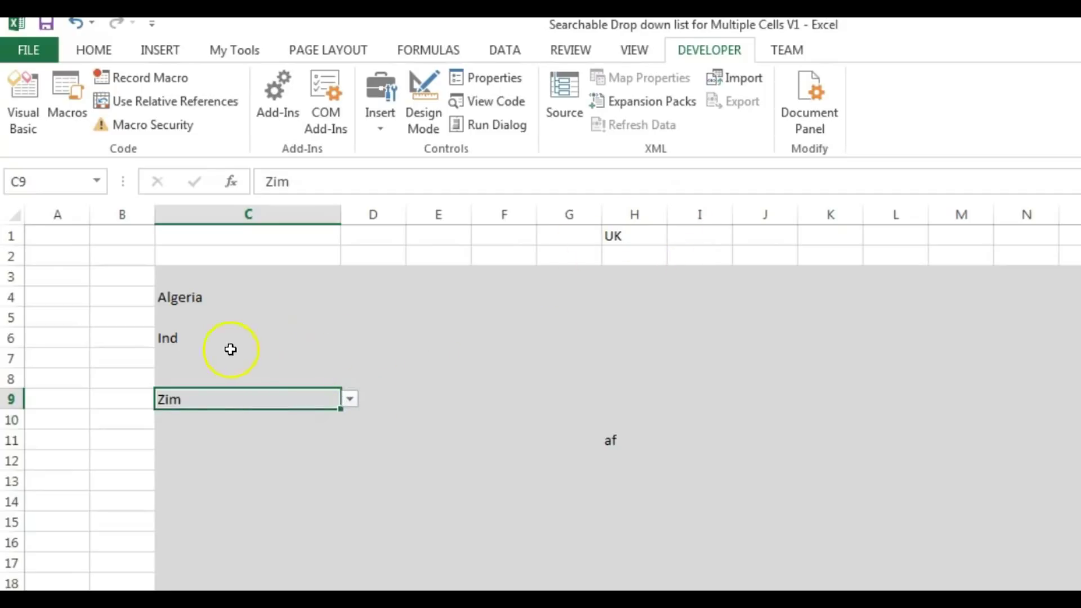
With C9 selected, force a recalculation of the workbook and recheck the cell's dropdown without choosing a country.
click(634, 236)
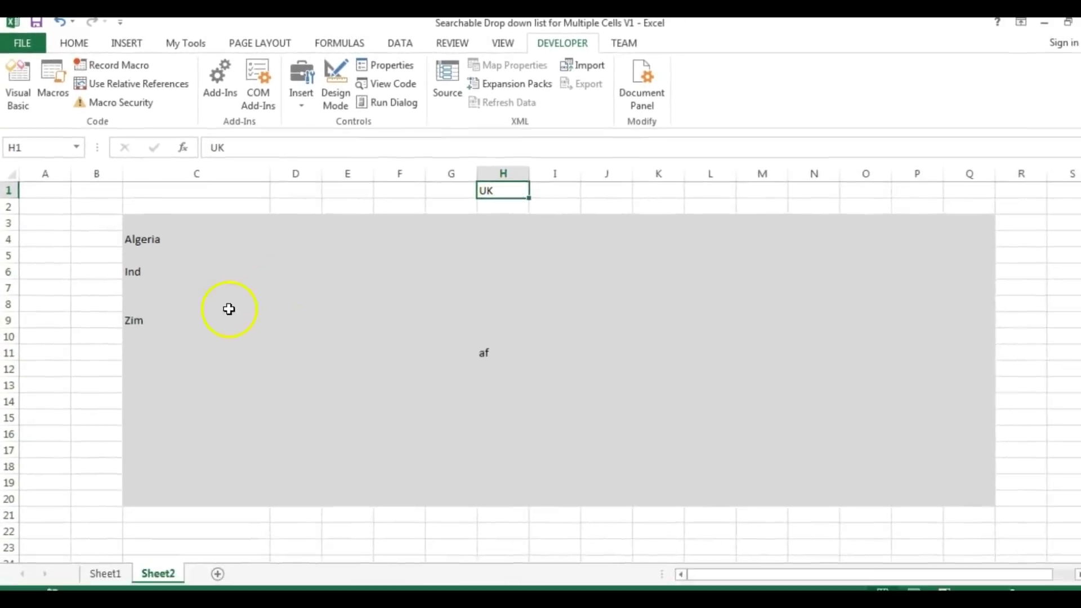
click(242, 381)
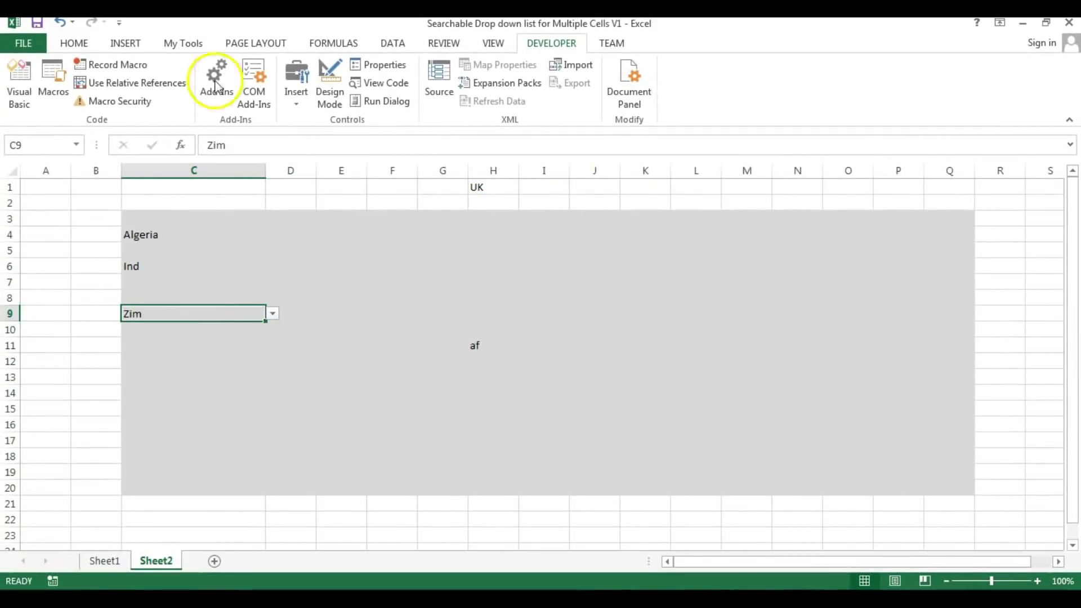
click(339, 44)
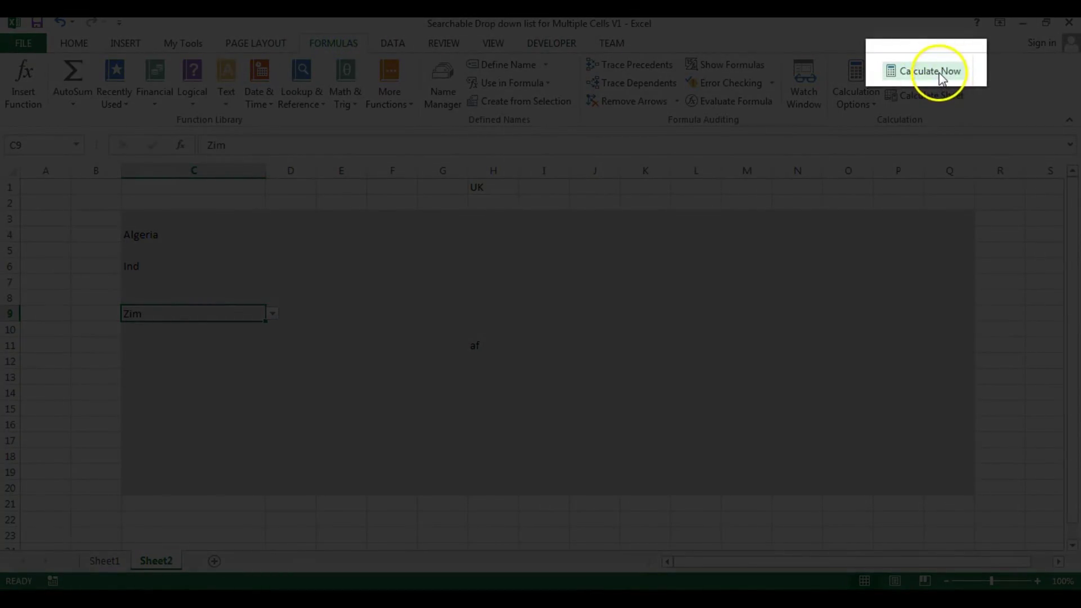
click(930, 71)
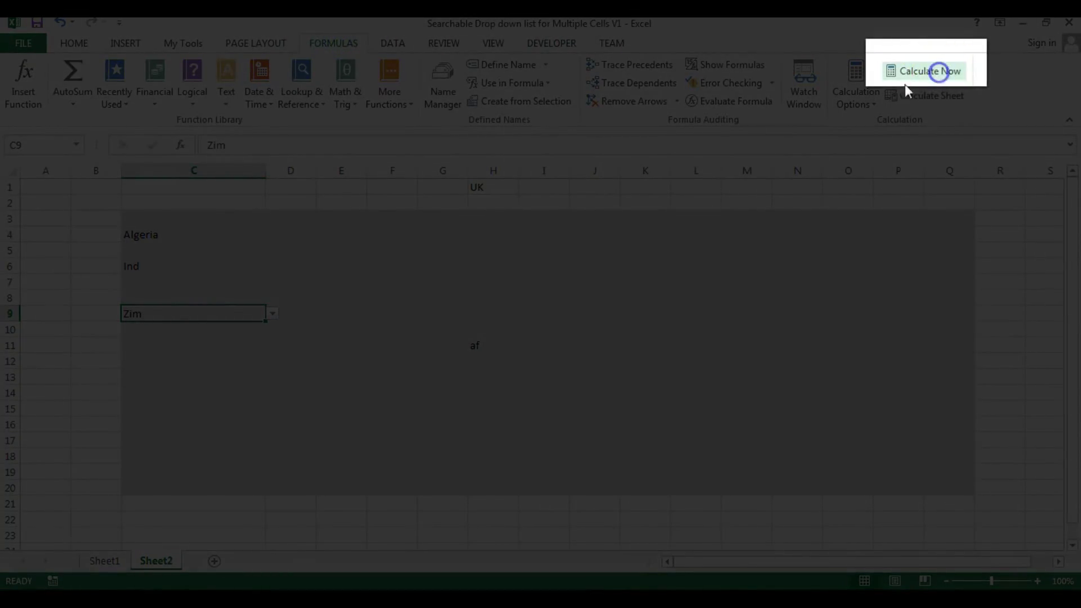
click(272, 314)
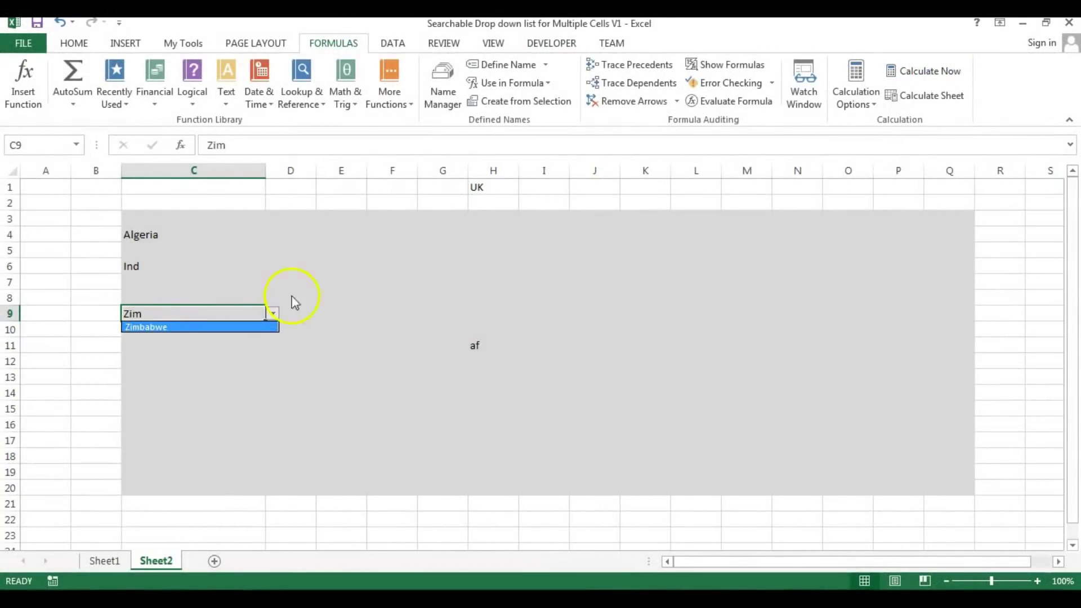
click(331, 285)
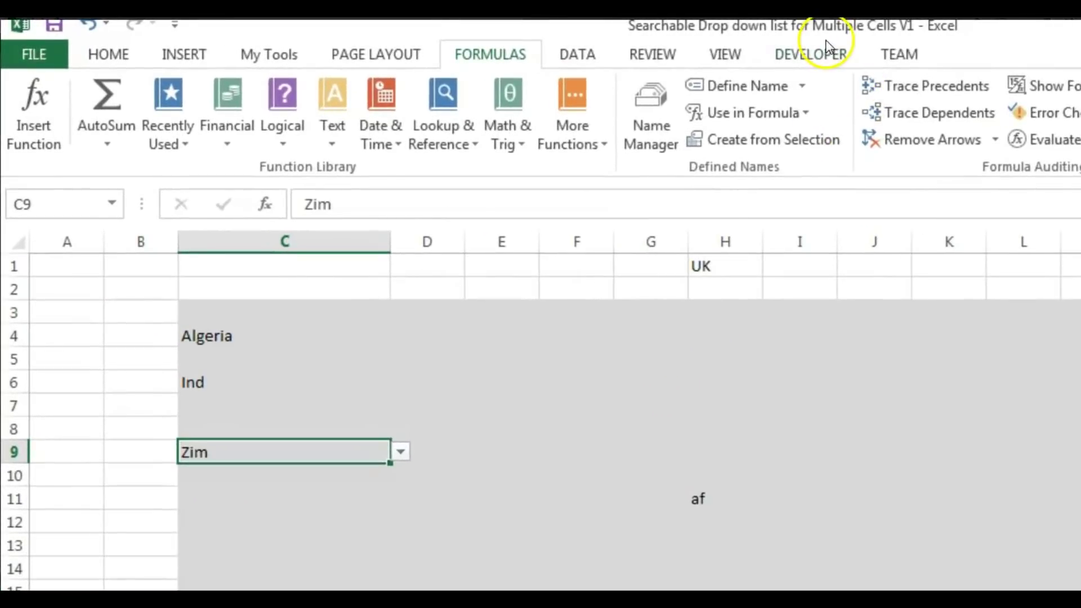
Open the code module of Sheet2 in the Visual Basic editor and create a Worksheet_SelectionChange event procedure.
click(565, 38)
click(27, 121)
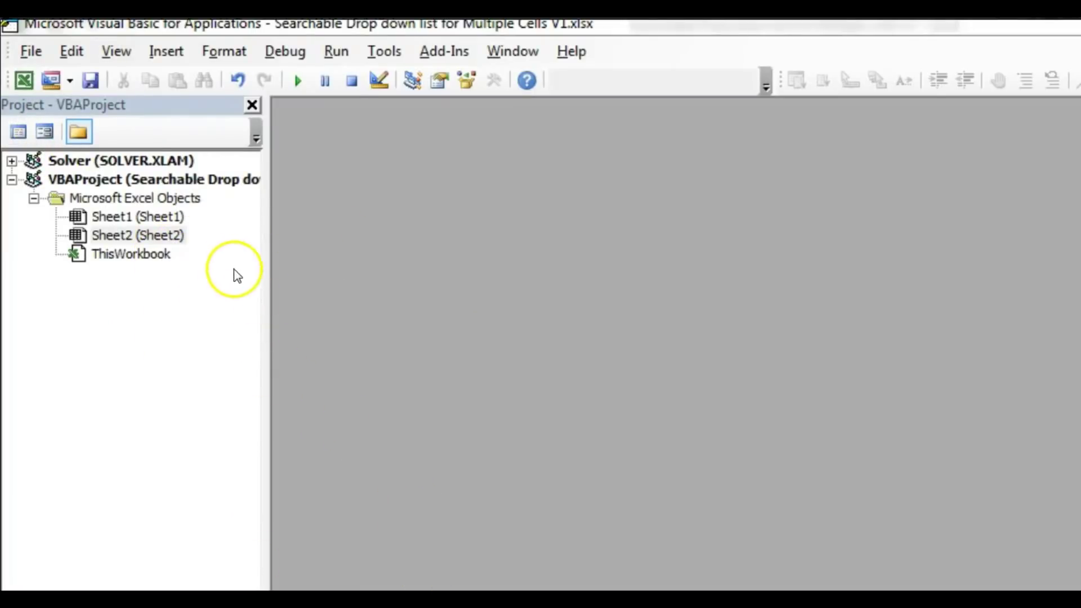
double_click(156, 238)
click(554, 111)
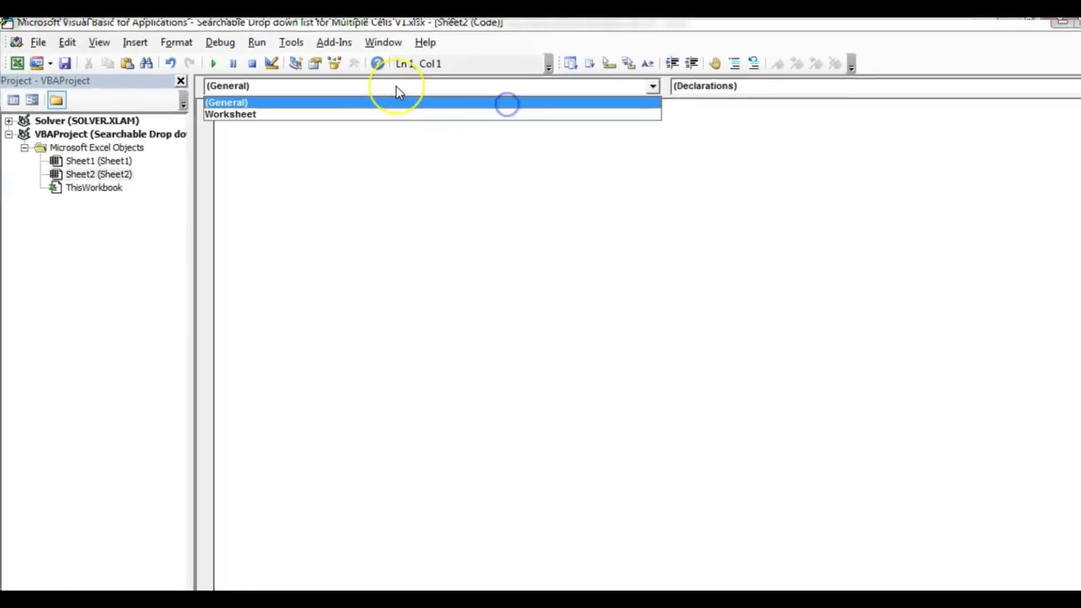
click(356, 114)
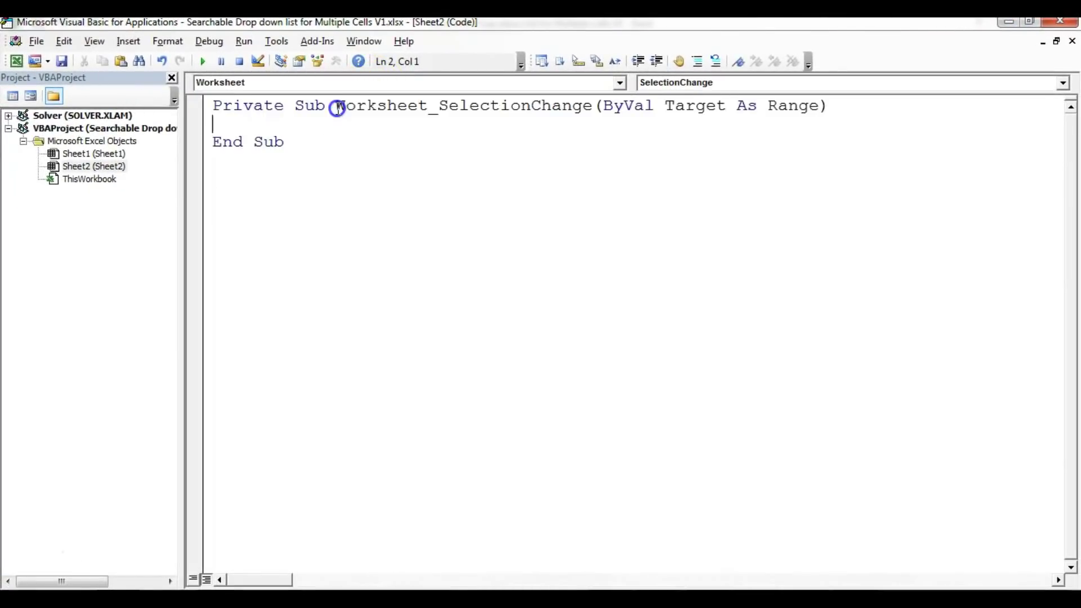
click(720, 86)
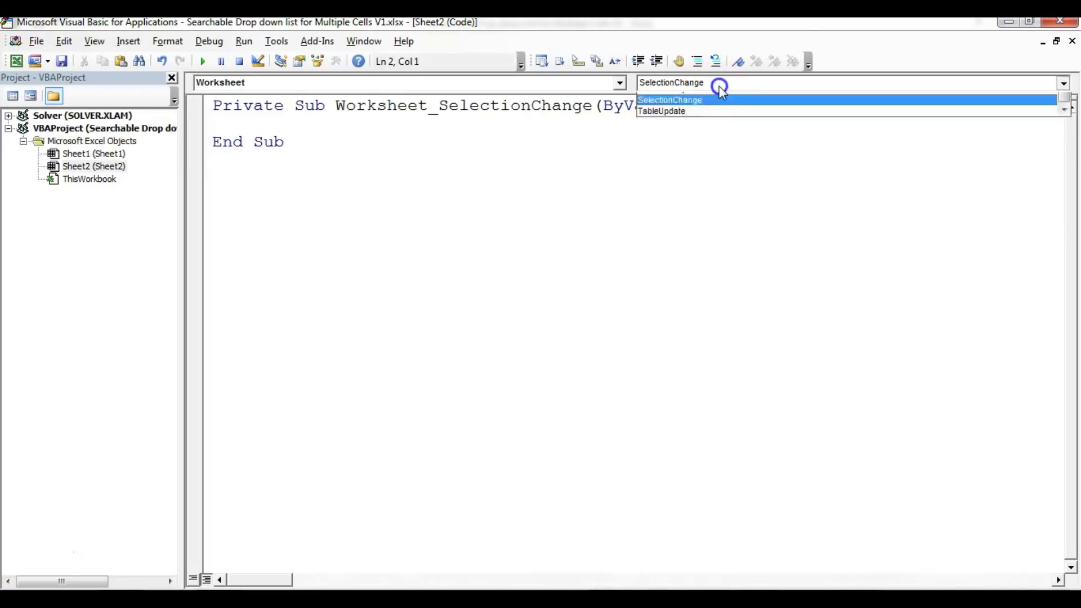
click(693, 208)
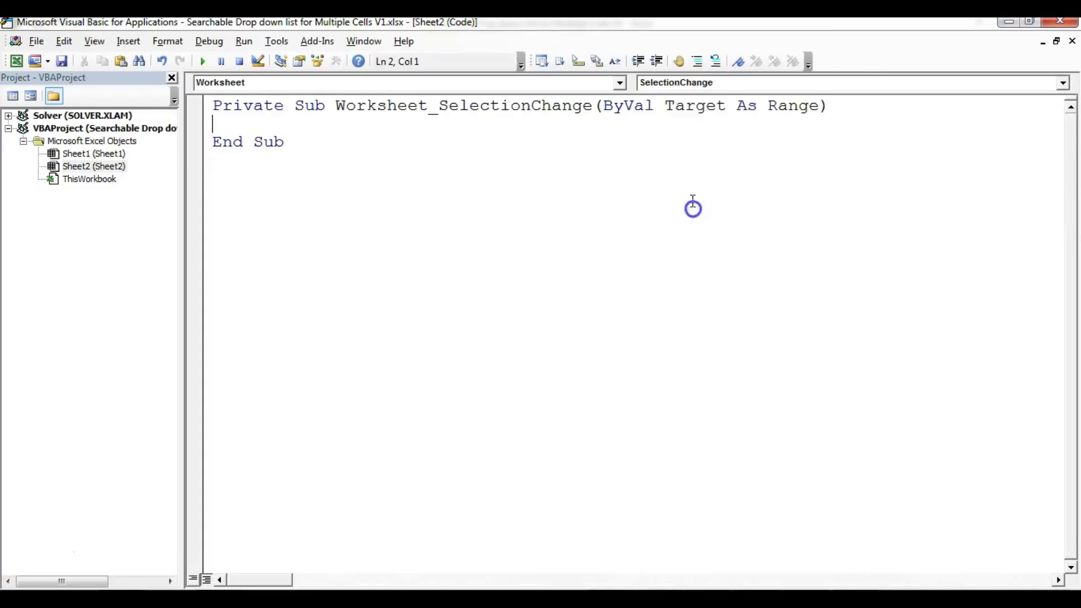
Add the line application.Calculate to the Worksheet_SelectionChange procedure and close the Visual Basic editor.
click(280, 122)
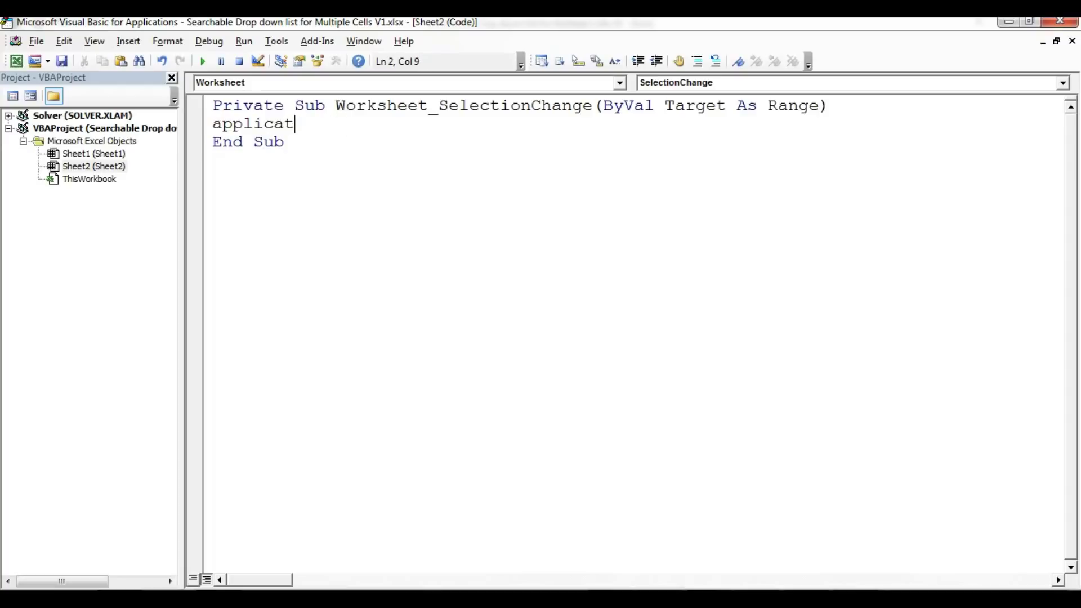
text(.Calculate)
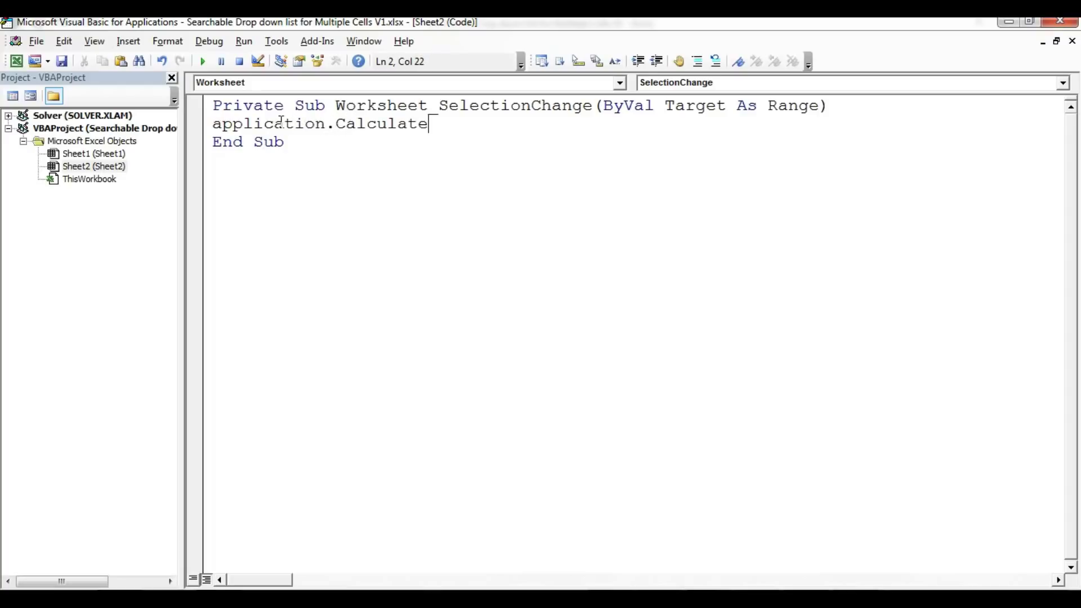
click(1065, 36)
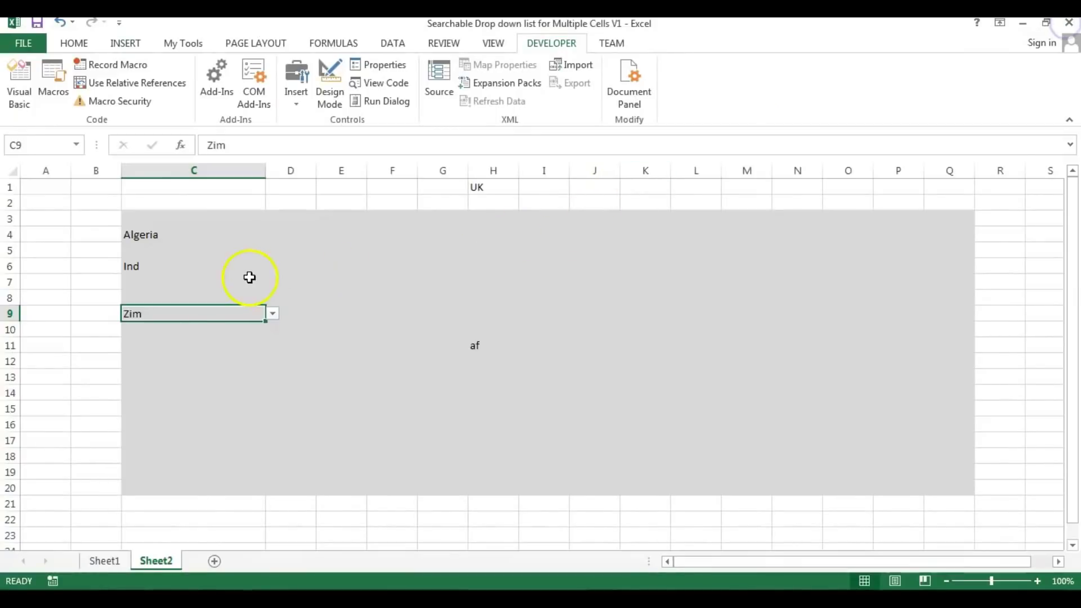
Select another cell, return to C9 and open its dropdown to check the filtering.
click(237, 362)
click(198, 314)
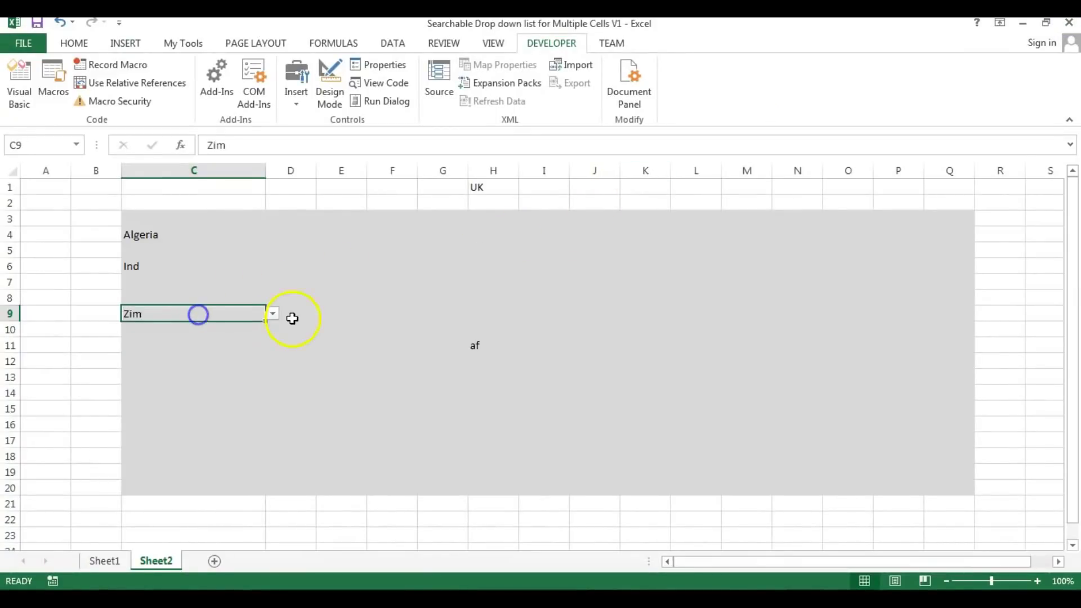
click(272, 315)
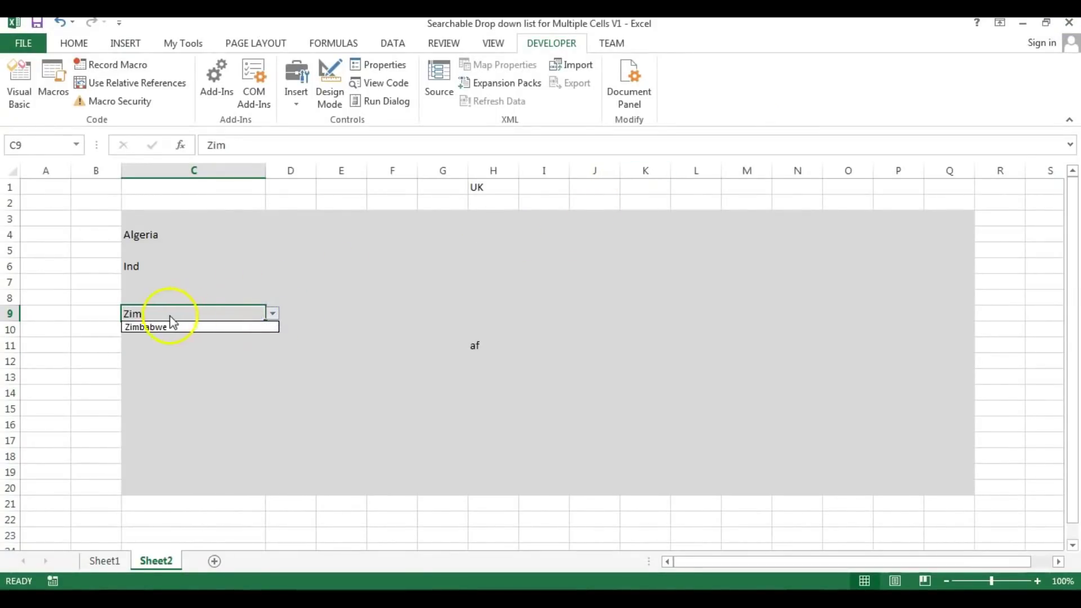
Clear the UK entry from H1 and enter UK in I1 instead.
click(482, 188)
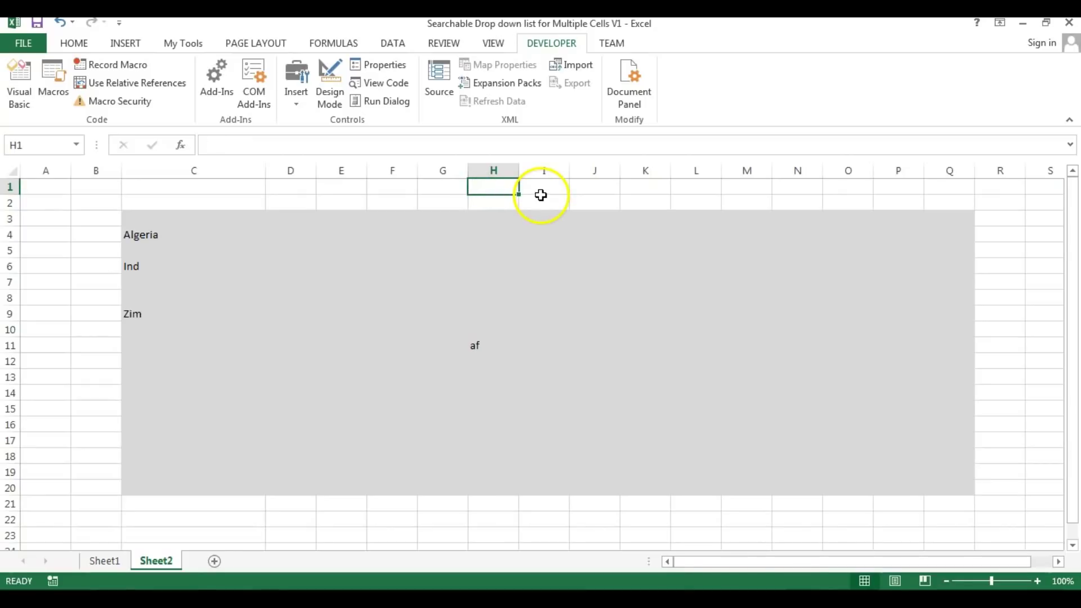
click(555, 188)
text(UK)
key(Return)
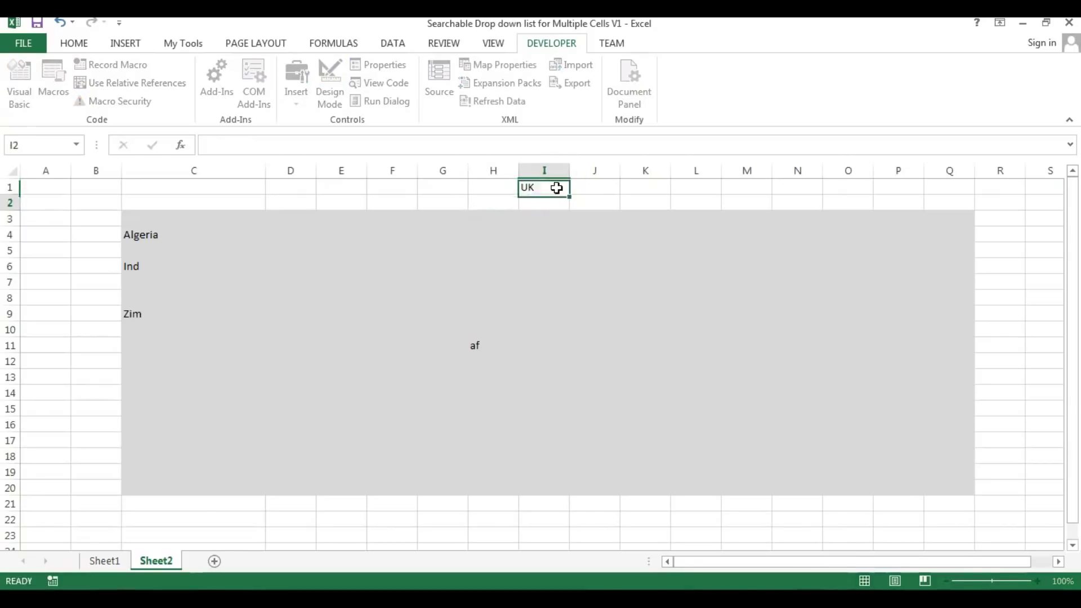
Recheck the filtered dropdown in C9, and select other cells in the dropdown range, including C6 and E10.
click(158, 312)
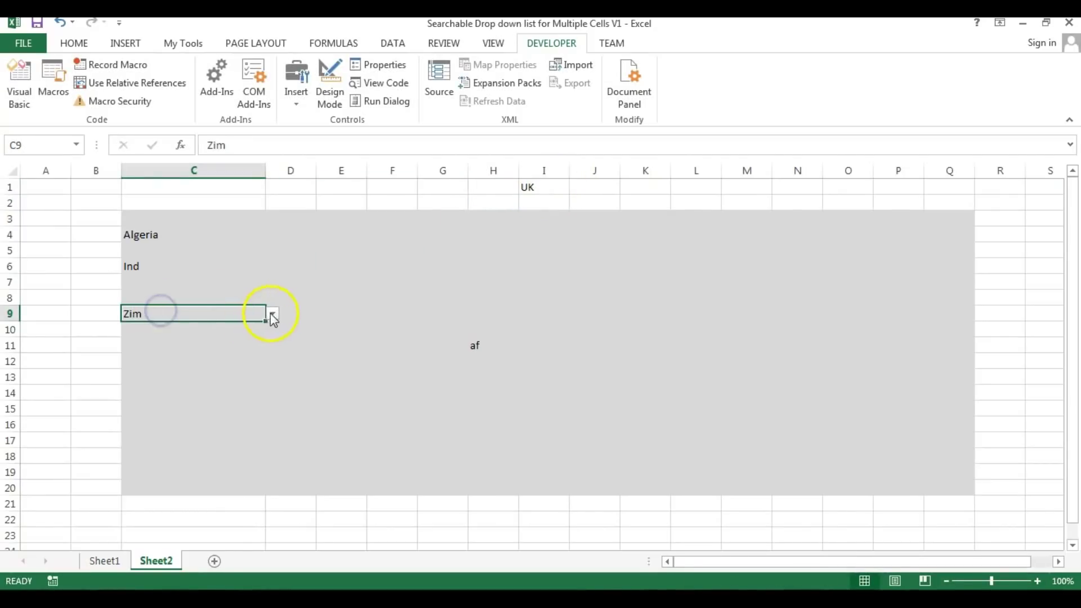
click(272, 316)
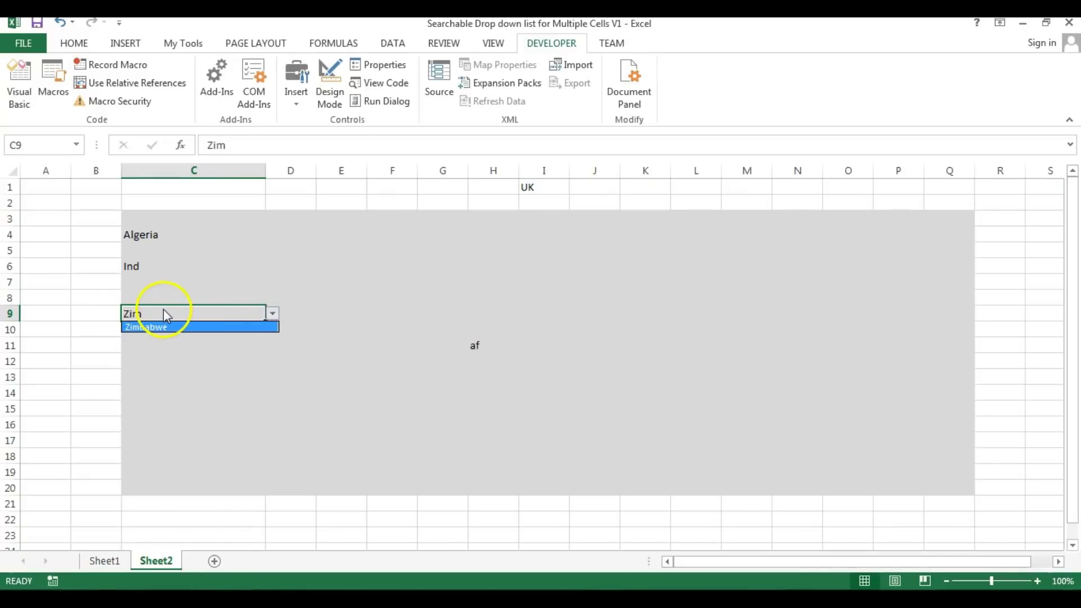
click(220, 268)
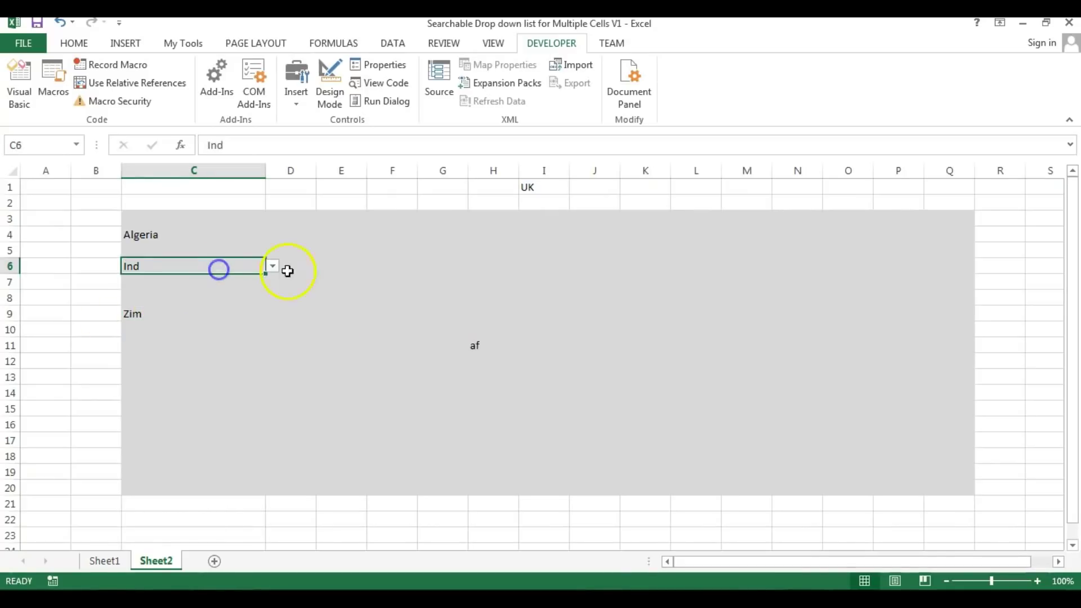
click(393, 279)
click(341, 327)
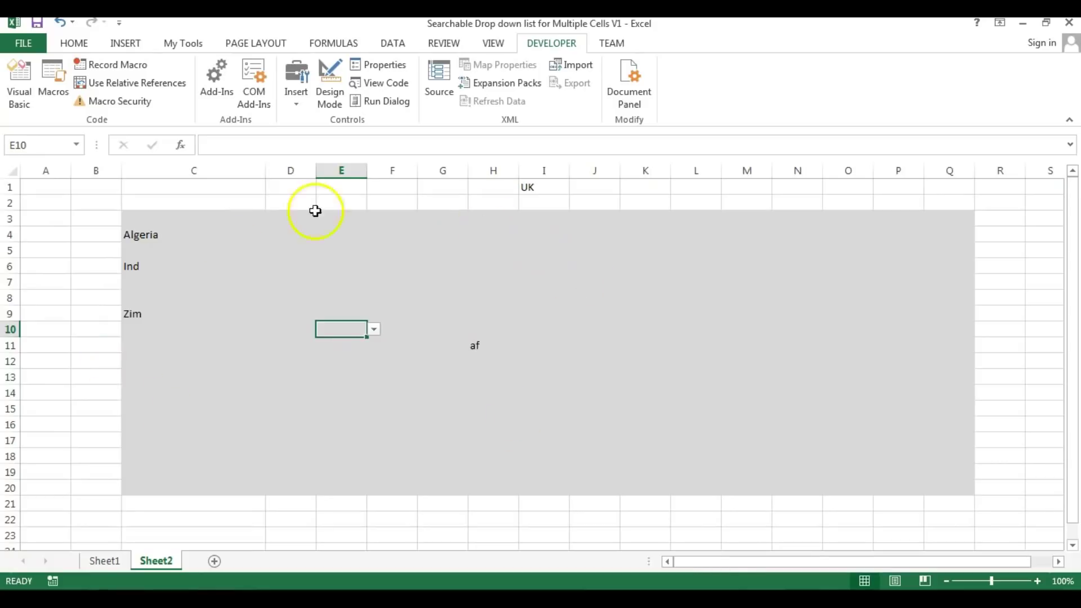